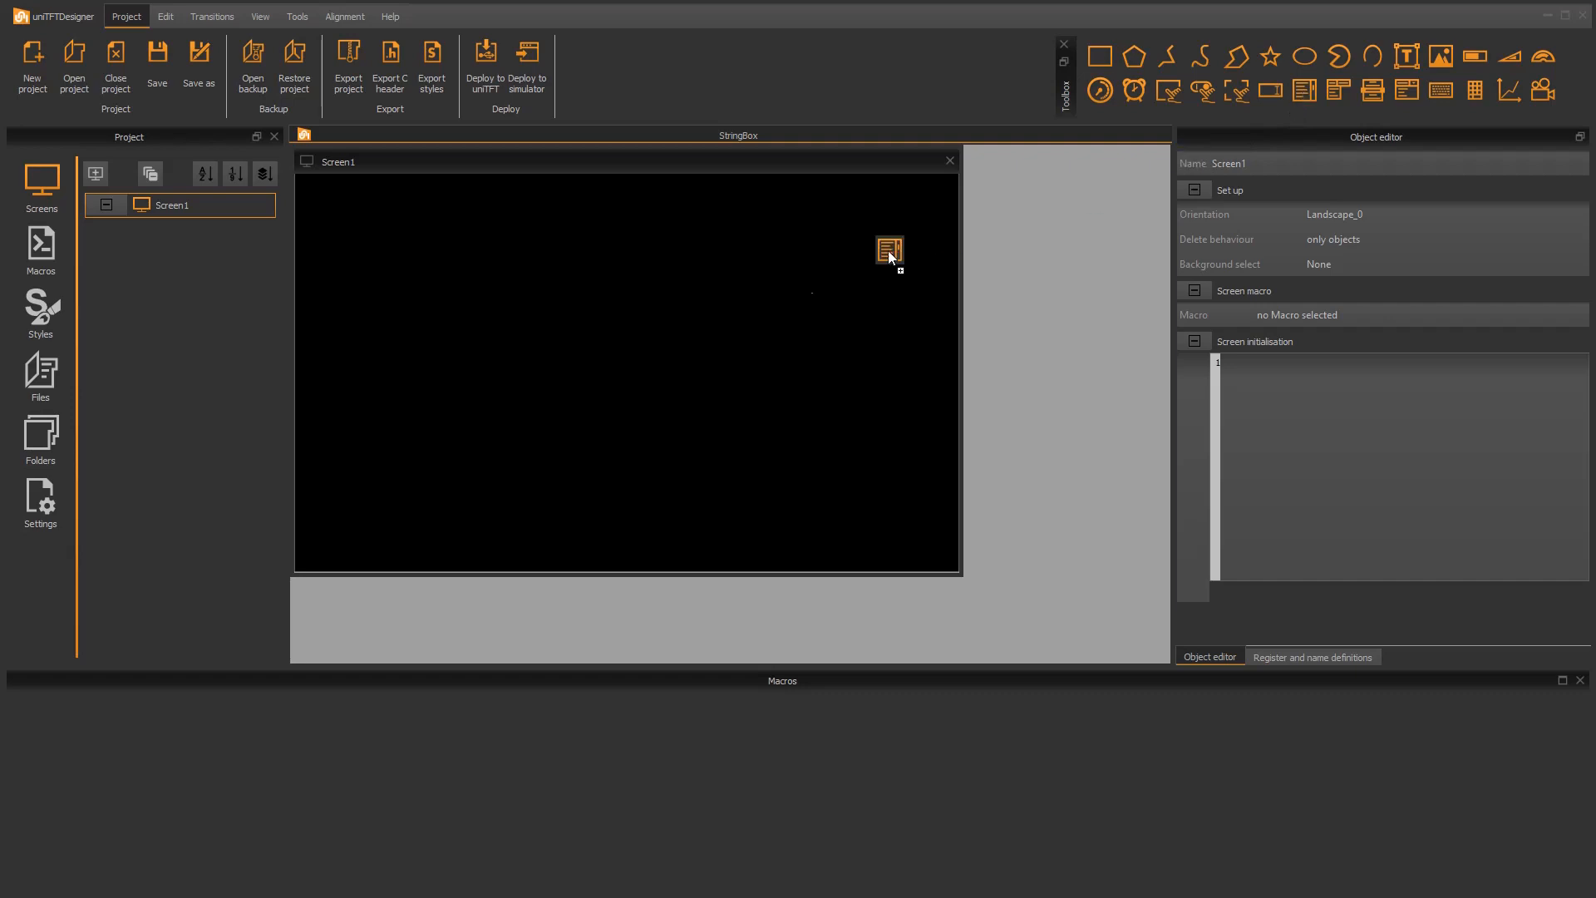
Place a 340 × 400 string box at the upper left of Screen1 and add "Hello World" as a line below its default text
{"action": "left_click_drag", "start_coordinate": [520, 323], "coordinate": [384, 256]}
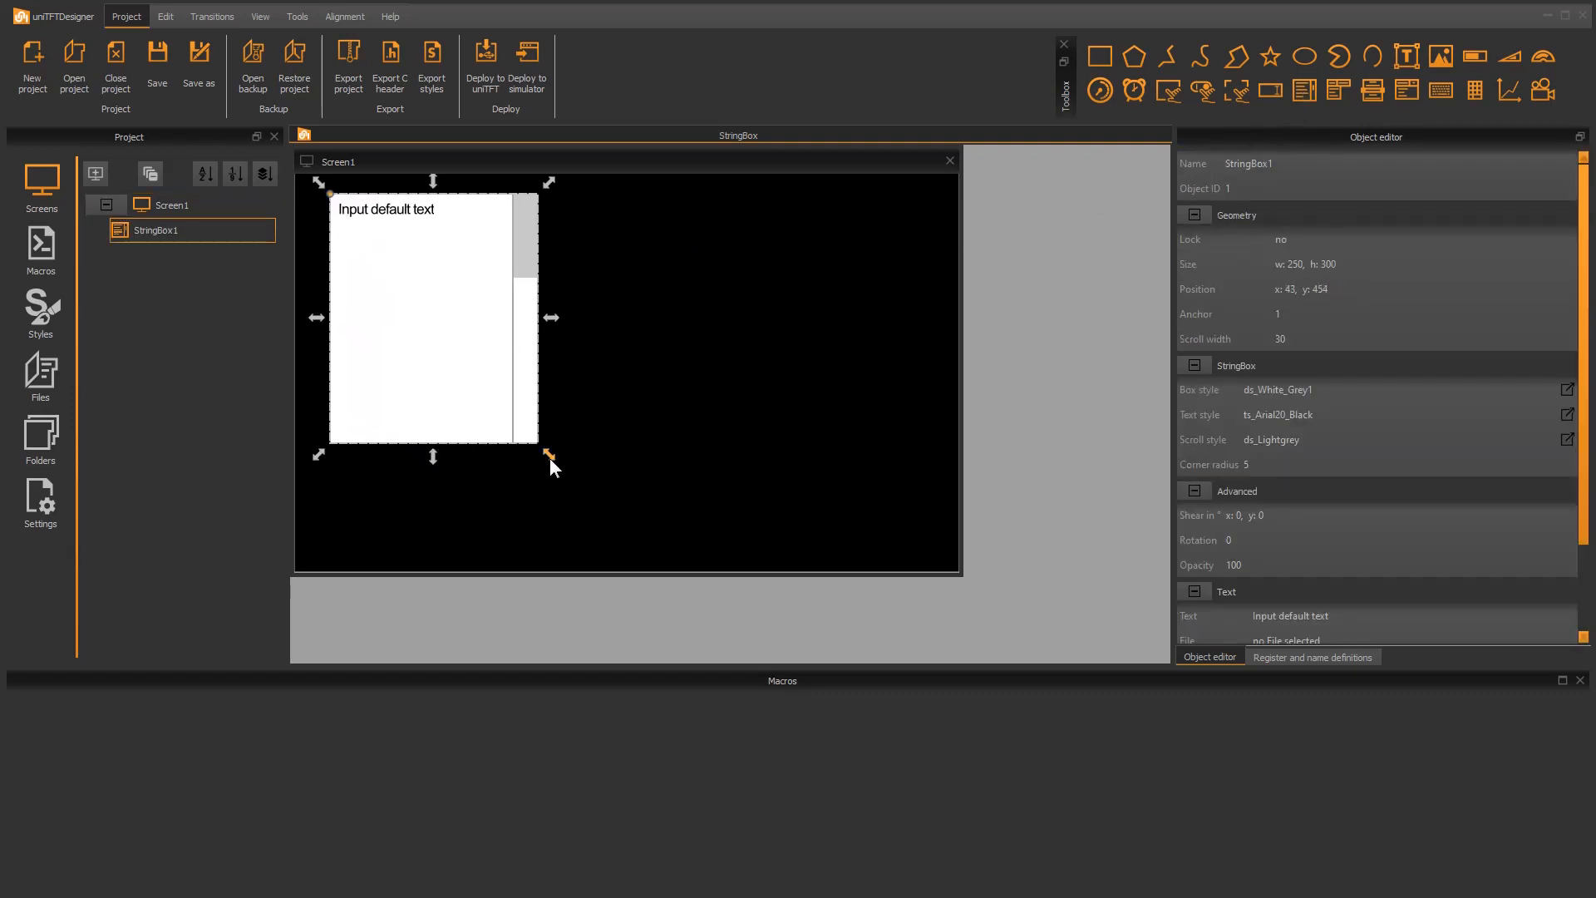
{"action": "left_click_drag", "start_coordinate": [551, 457], "coordinate": [612, 526]}
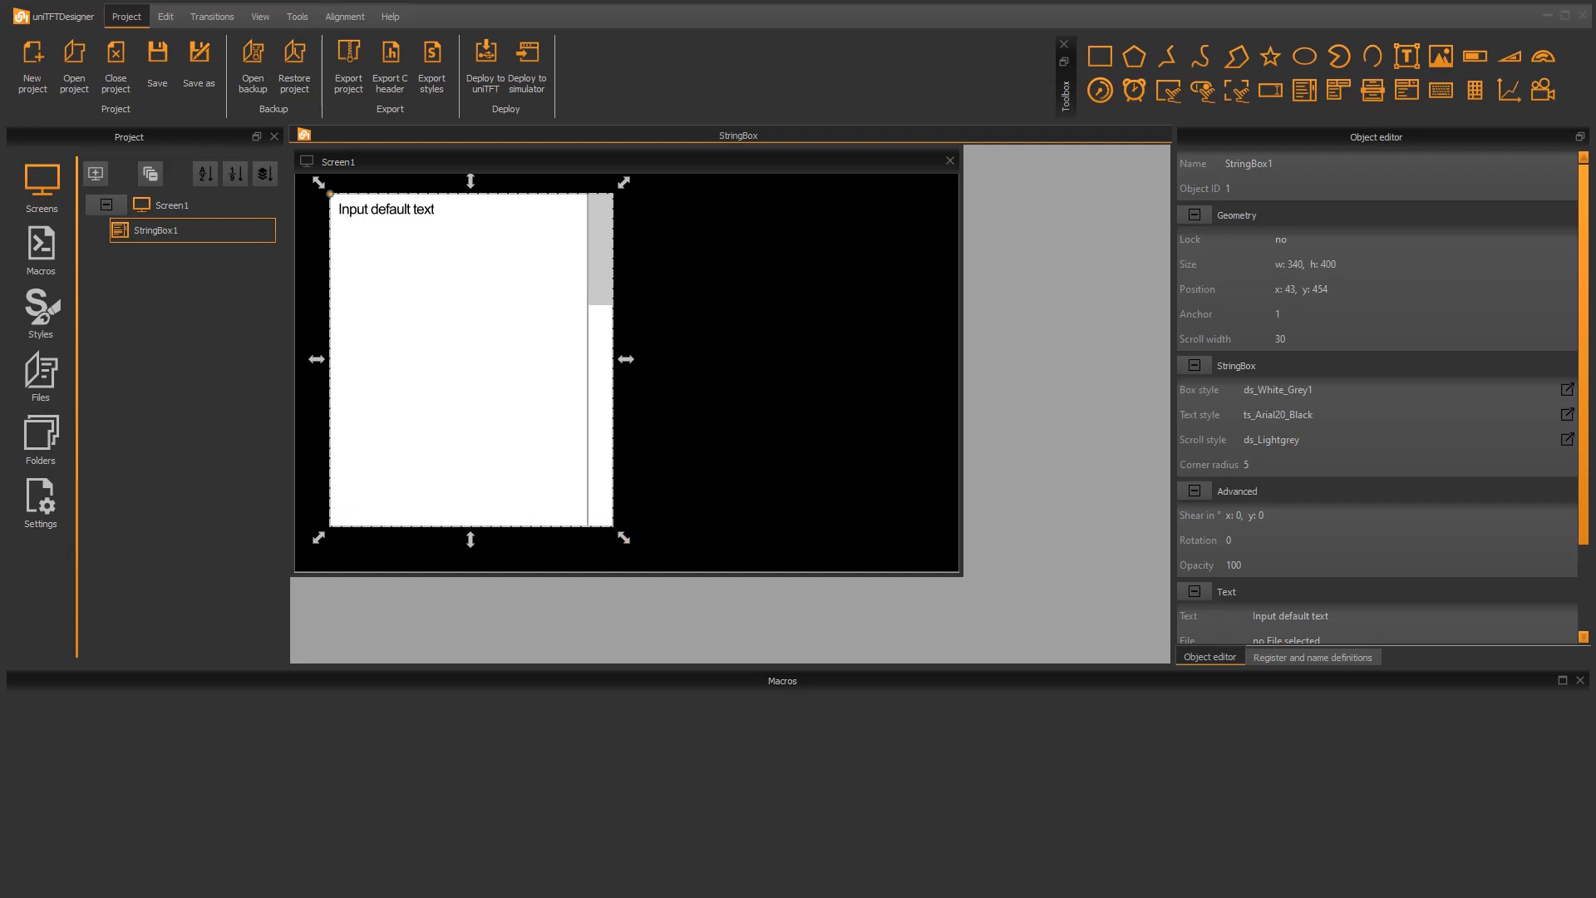
{"action": "double_click", "coordinate": [481, 390]}
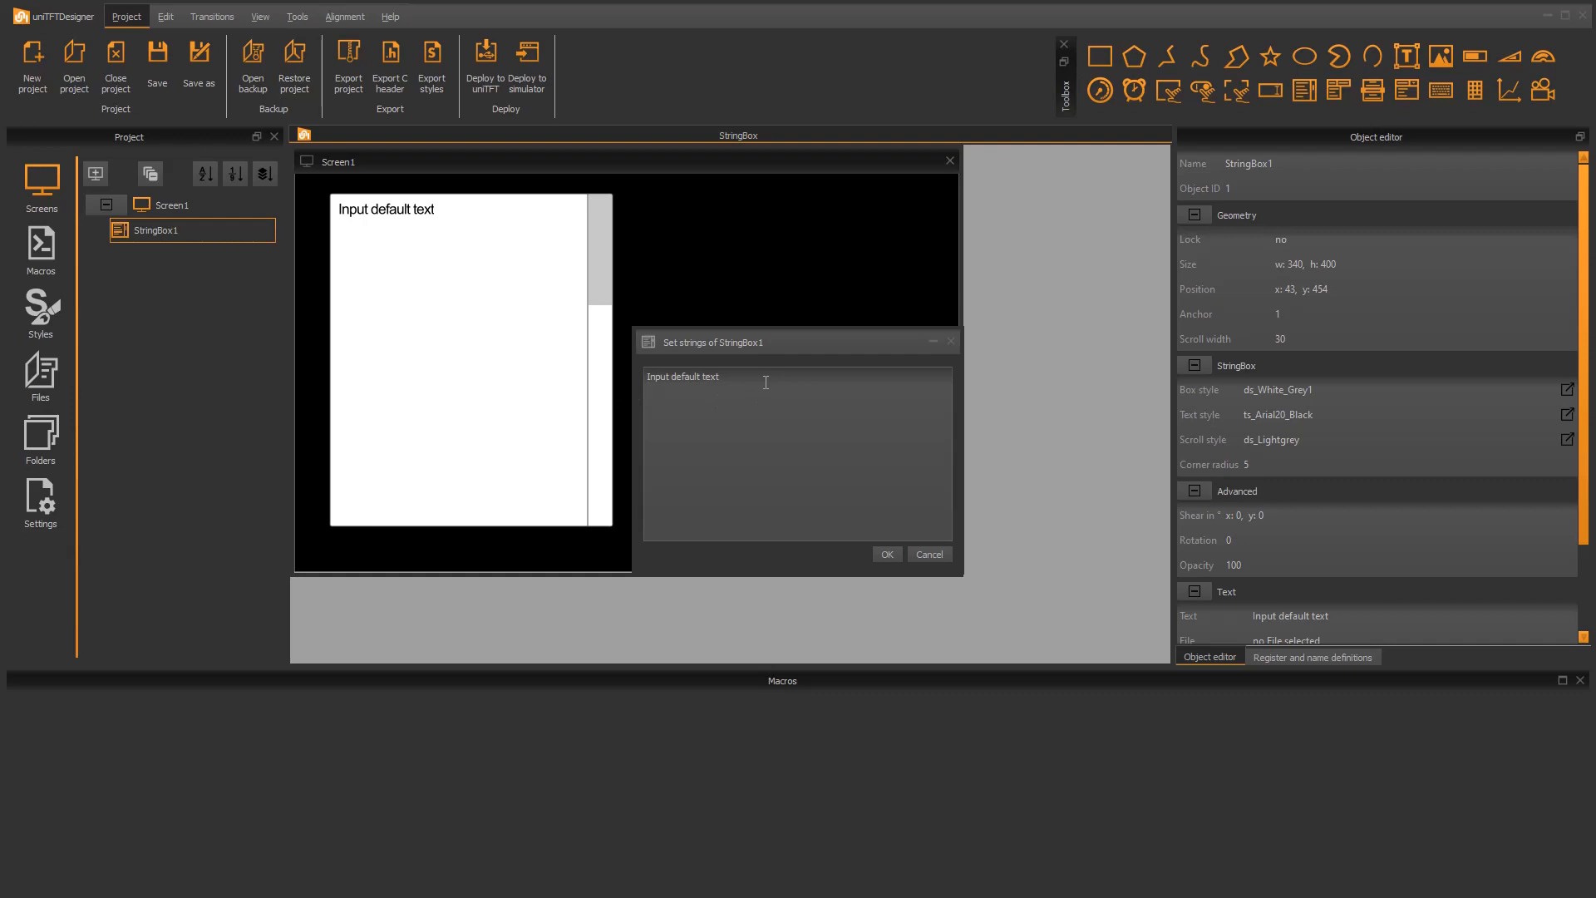
{"action": "type", "text": "Hello World"}
{"action": "left_click", "coordinate": [886, 557]}
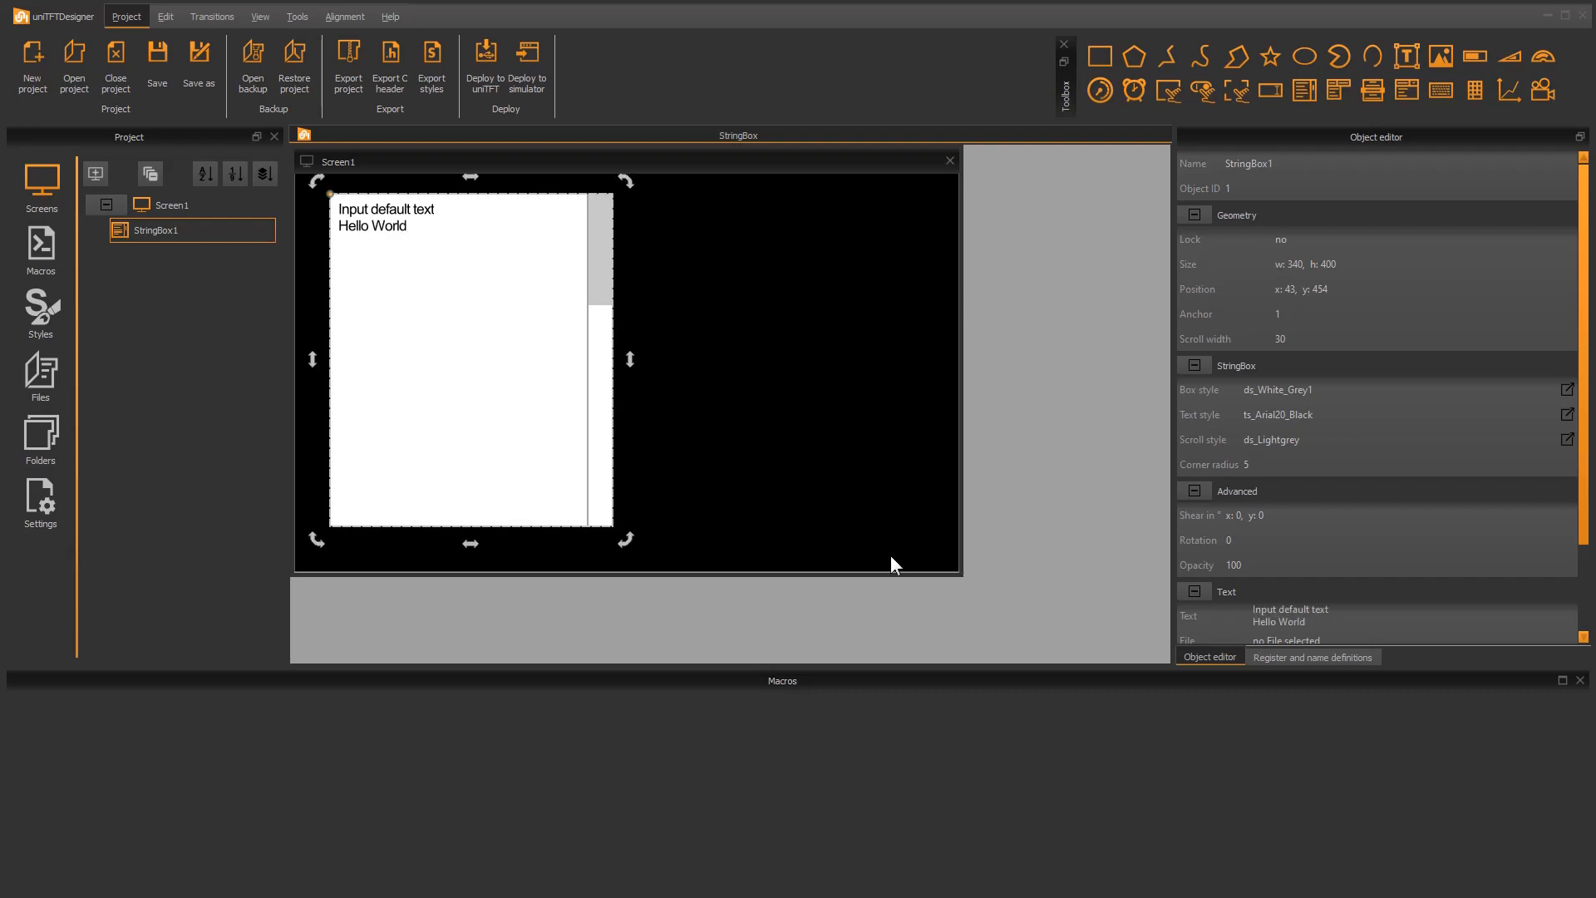
Load LoremIpsum.txt from the project's Data folder as the string box's text file
{"action": "left_click_drag", "start_coordinate": [1584, 429], "coordinate": [1587, 555]}
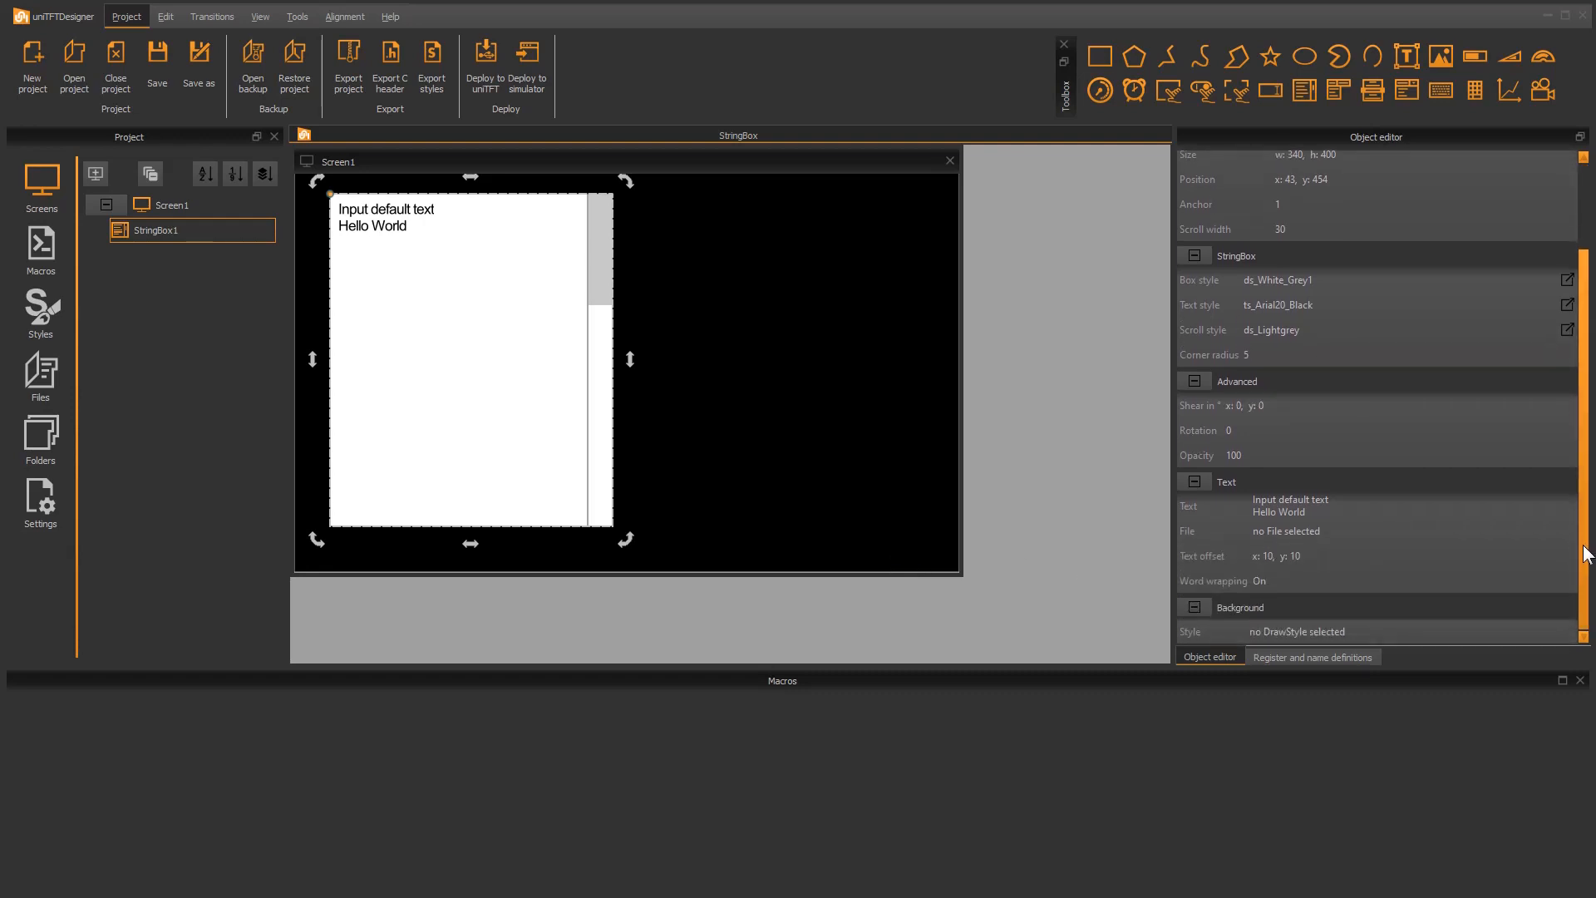
{"action": "left_click", "coordinate": [1295, 529]}
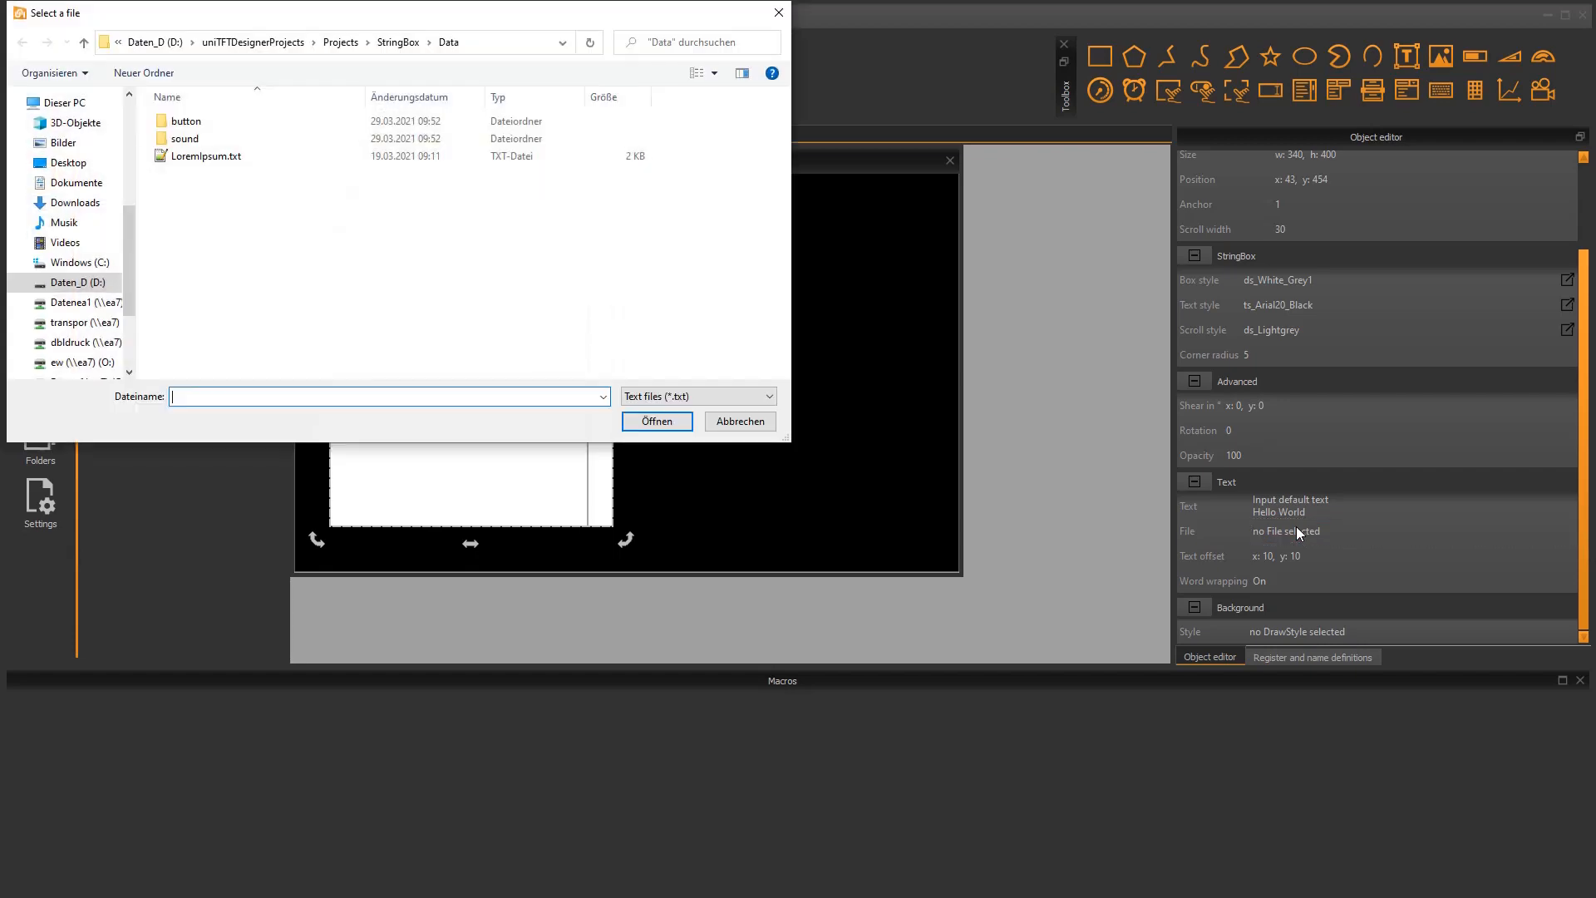
{"action": "double_click", "coordinate": [222, 159]}
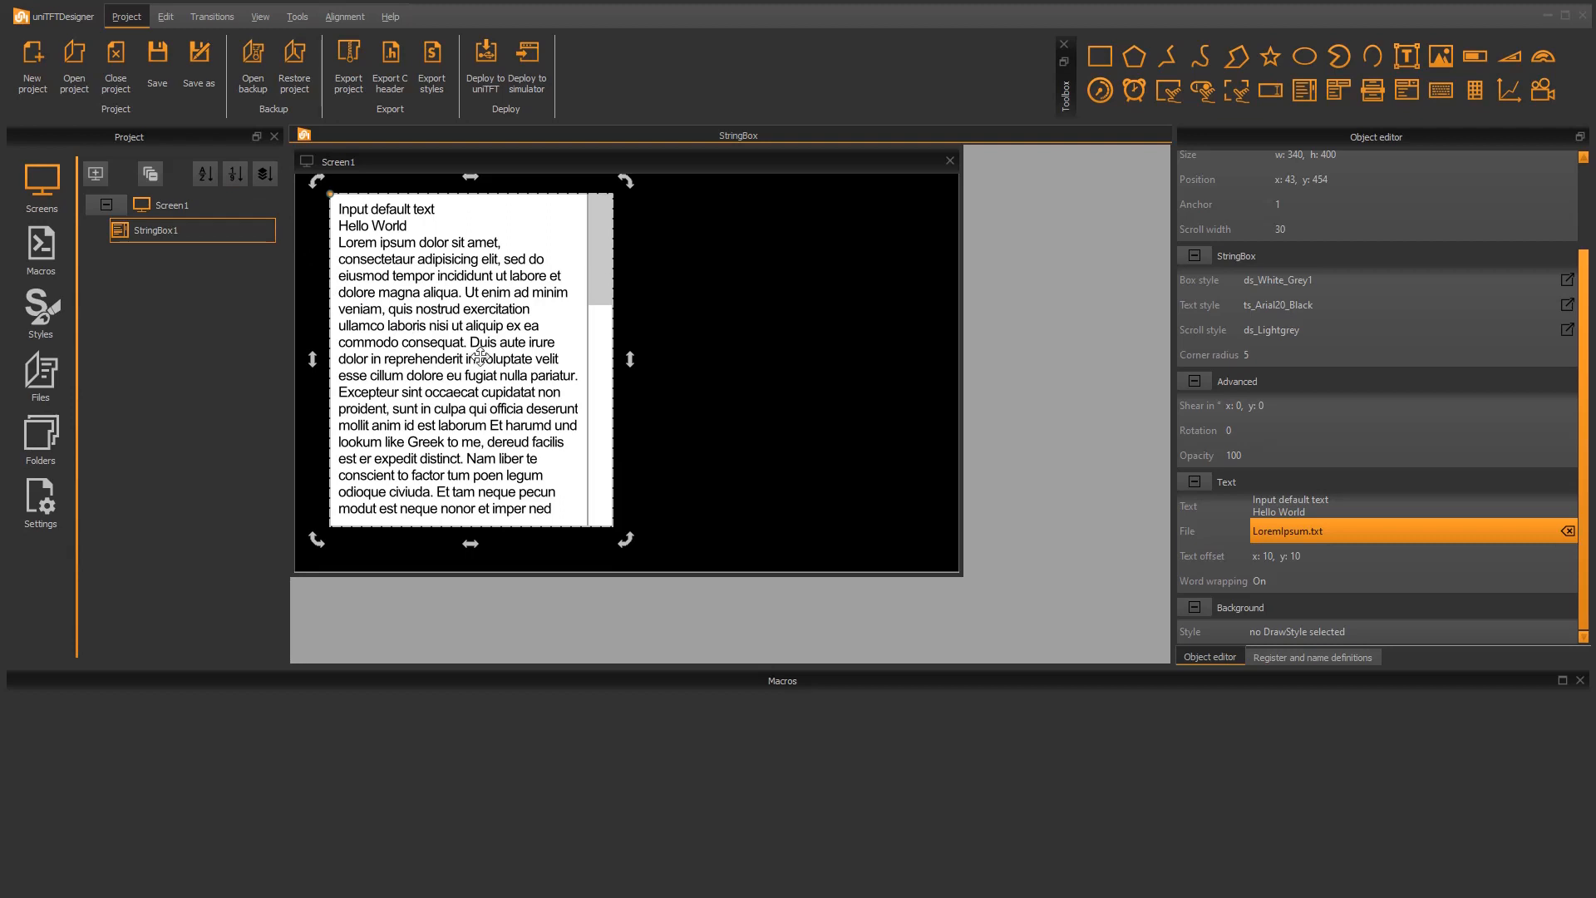
Switch the string box's word wrapping off and back on
{"action": "left_click", "coordinate": [1288, 580]}
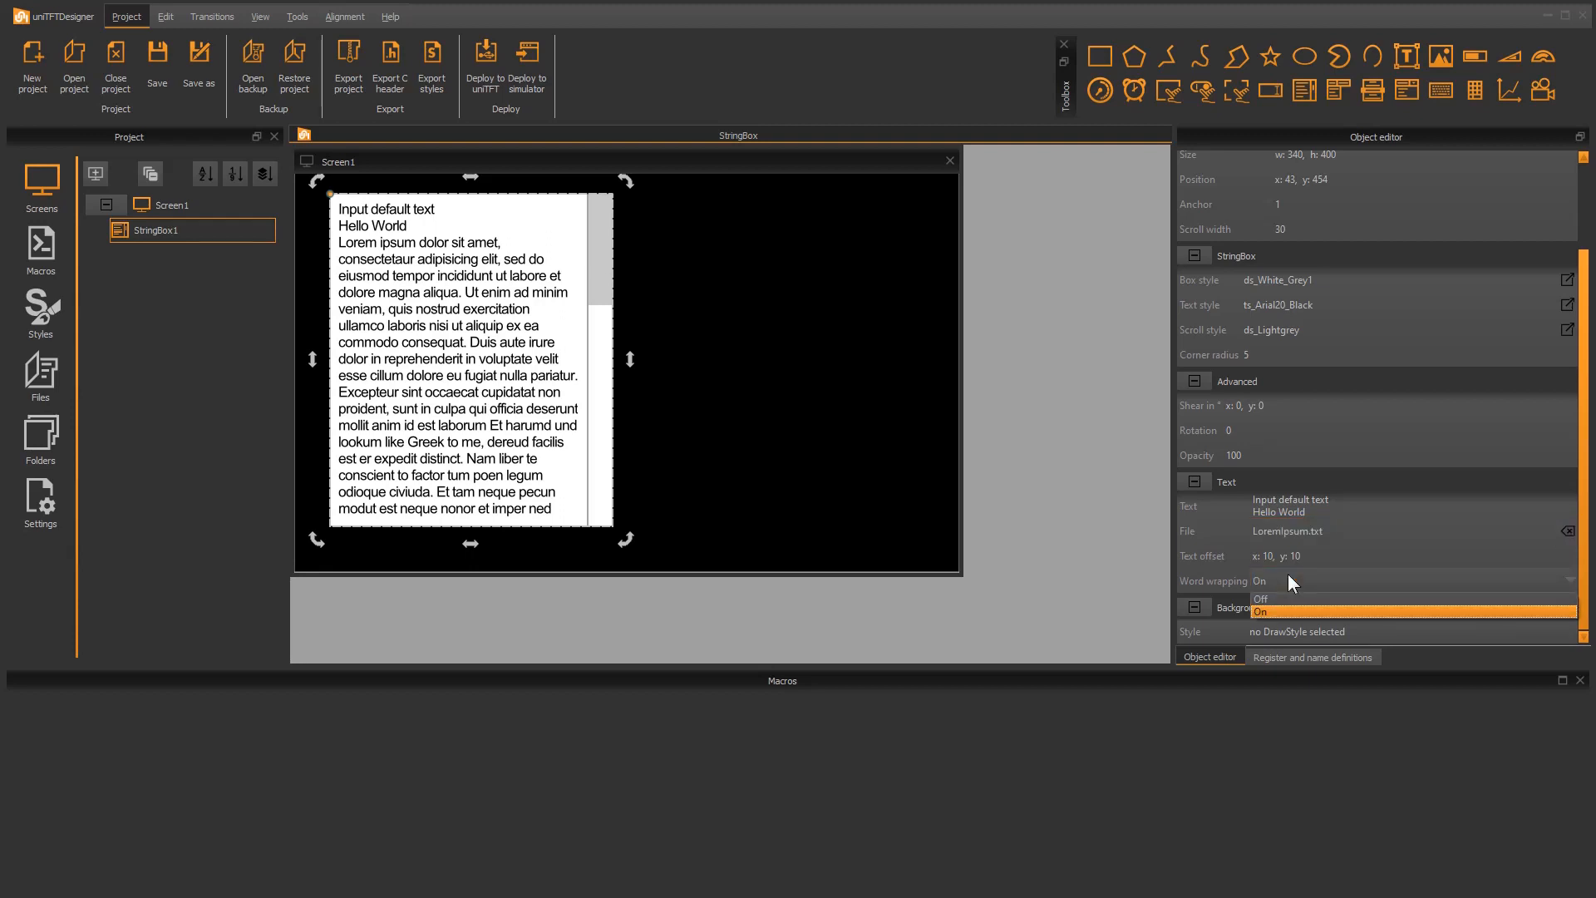
{"action": "left_click", "coordinate": [1278, 599]}
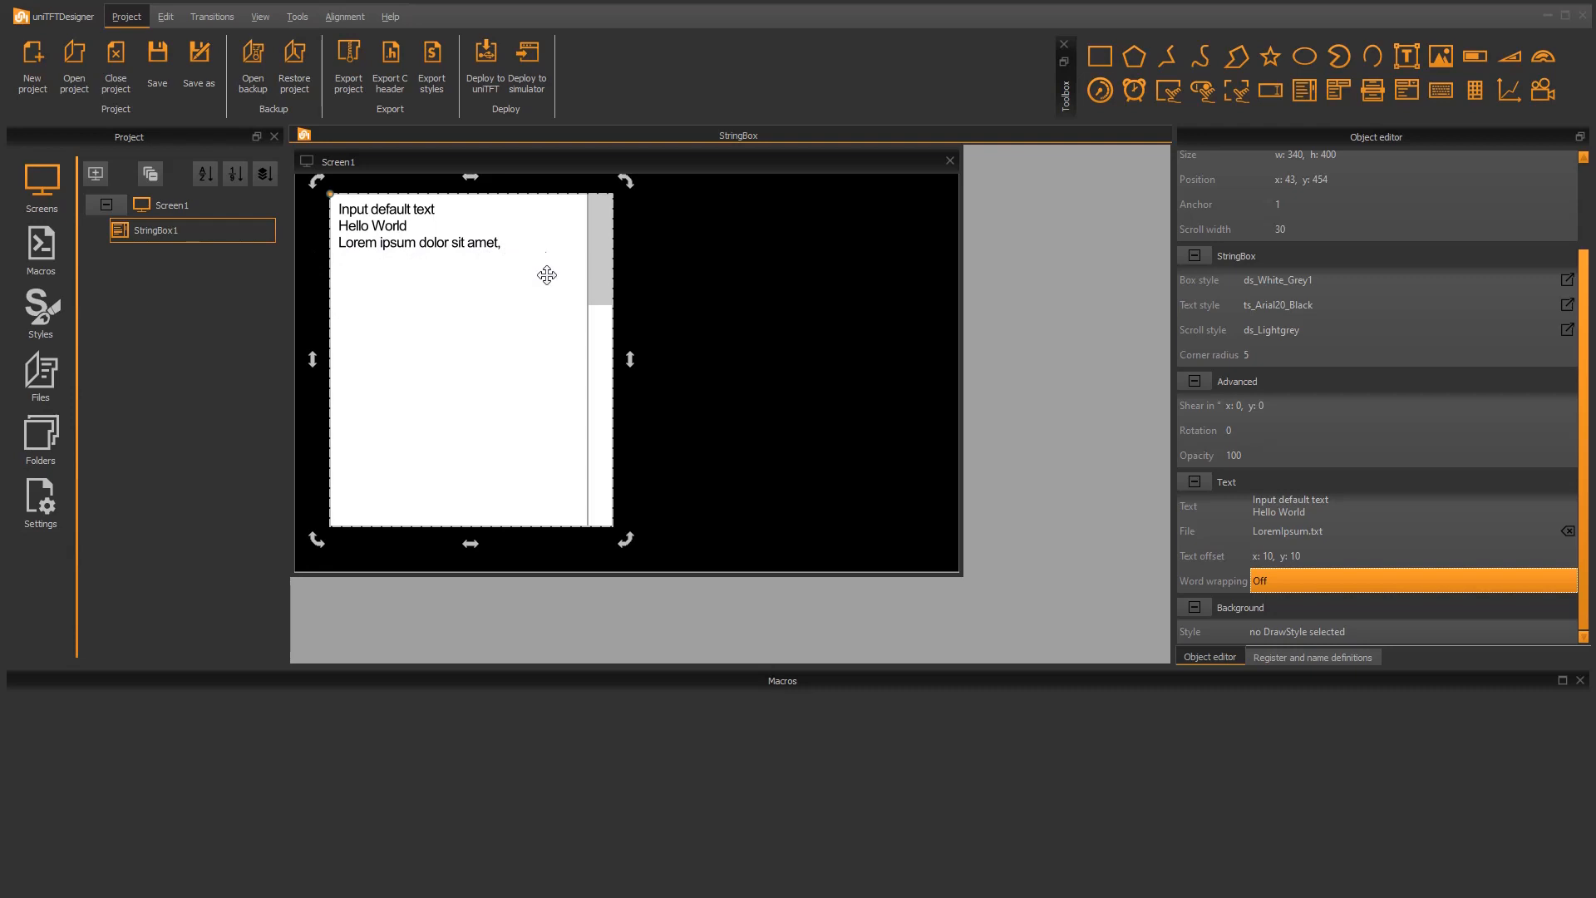
{"action": "left_click", "coordinate": [1288, 580]}
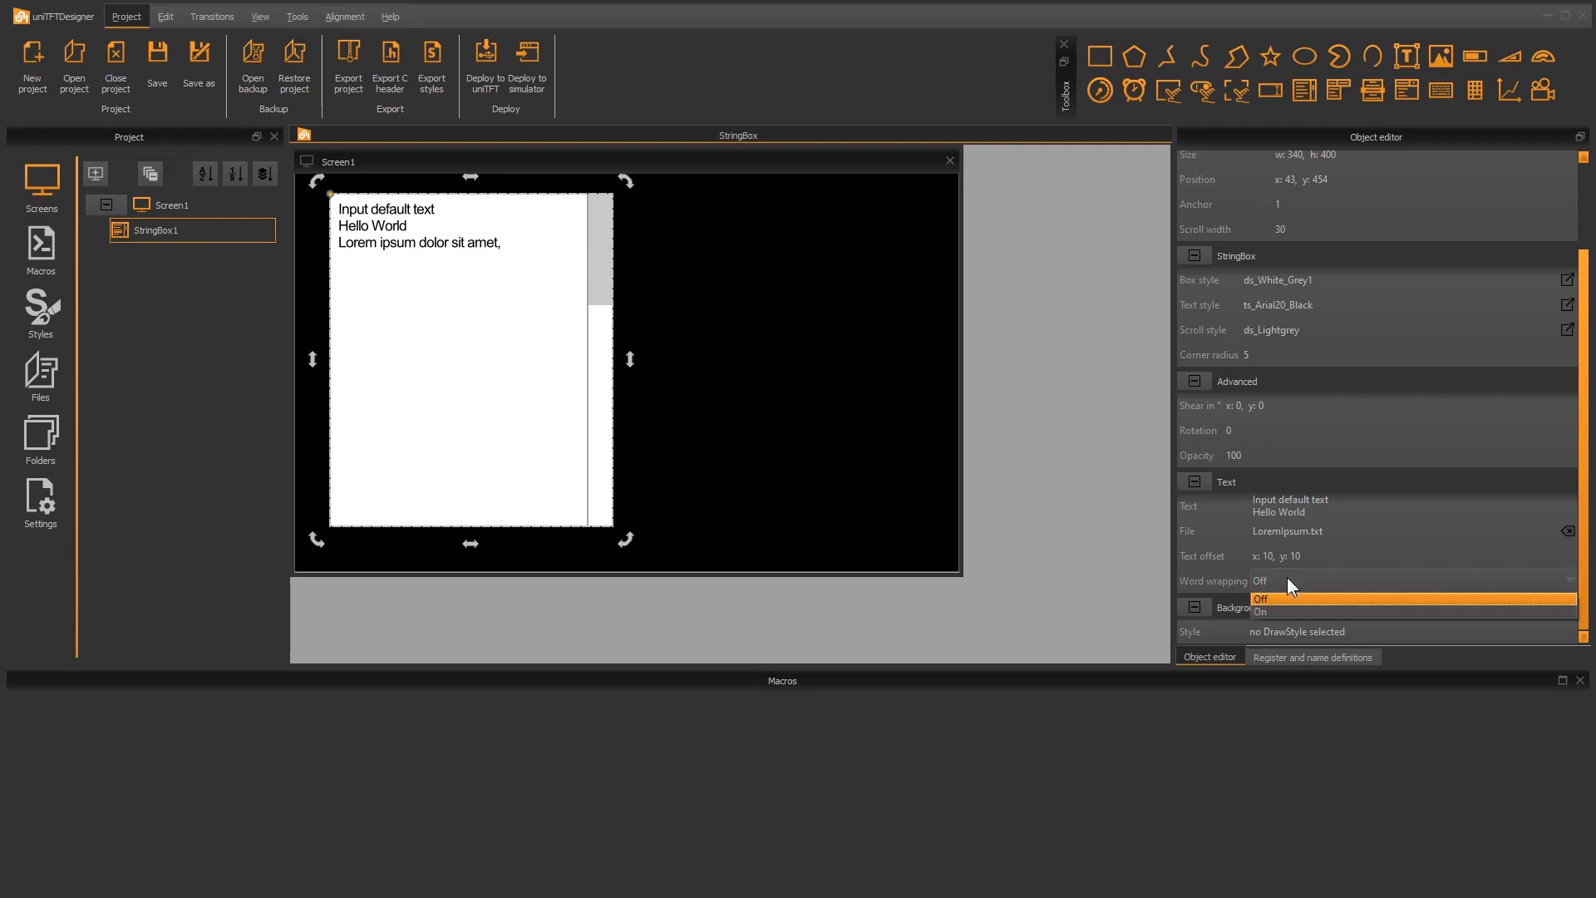
{"action": "left_click", "coordinate": [1279, 611]}
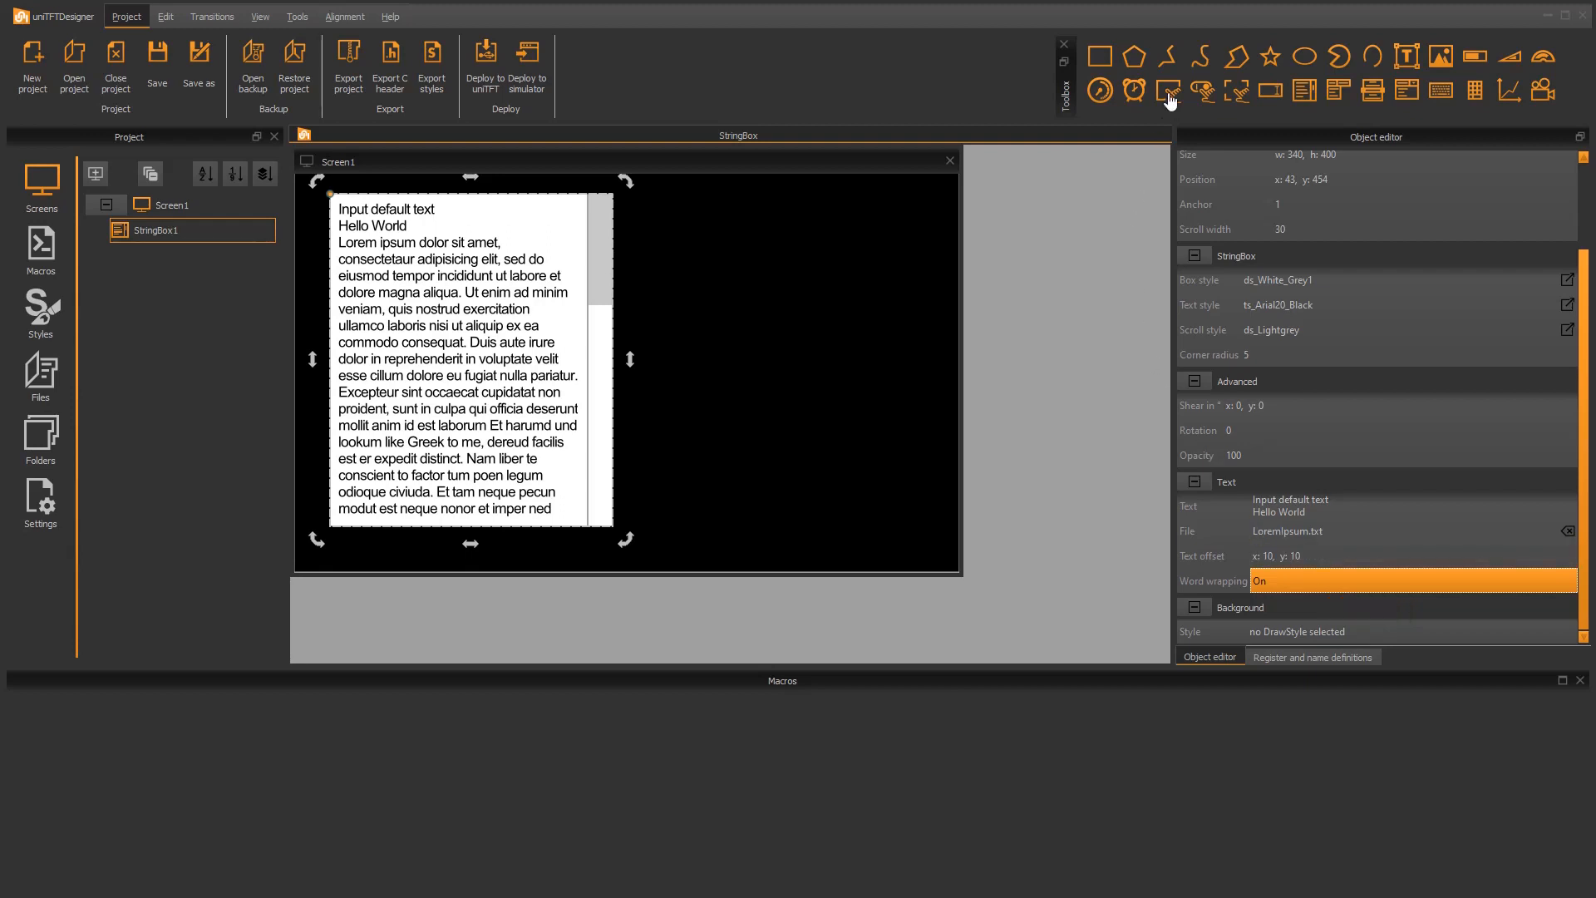
Add a style button about 294 × 50 beside the string box and place a copy of it directly below
{"action": "left_click_drag", "start_coordinate": [1168, 92], "coordinate": [926, 225]}
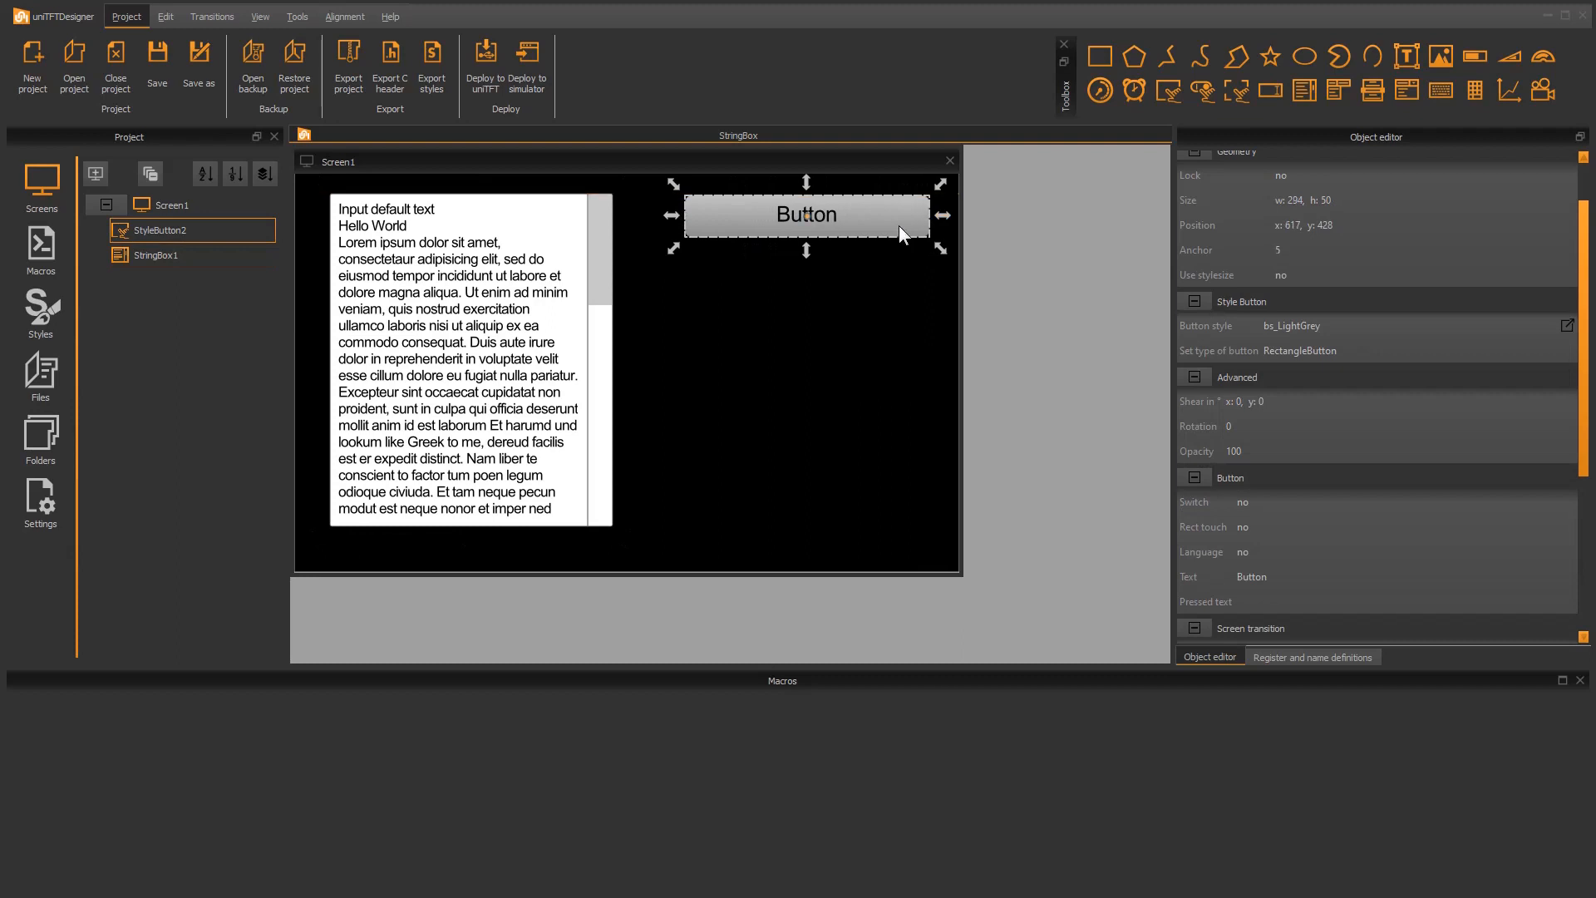
{"action": "left_click", "coordinate": [845, 244]}
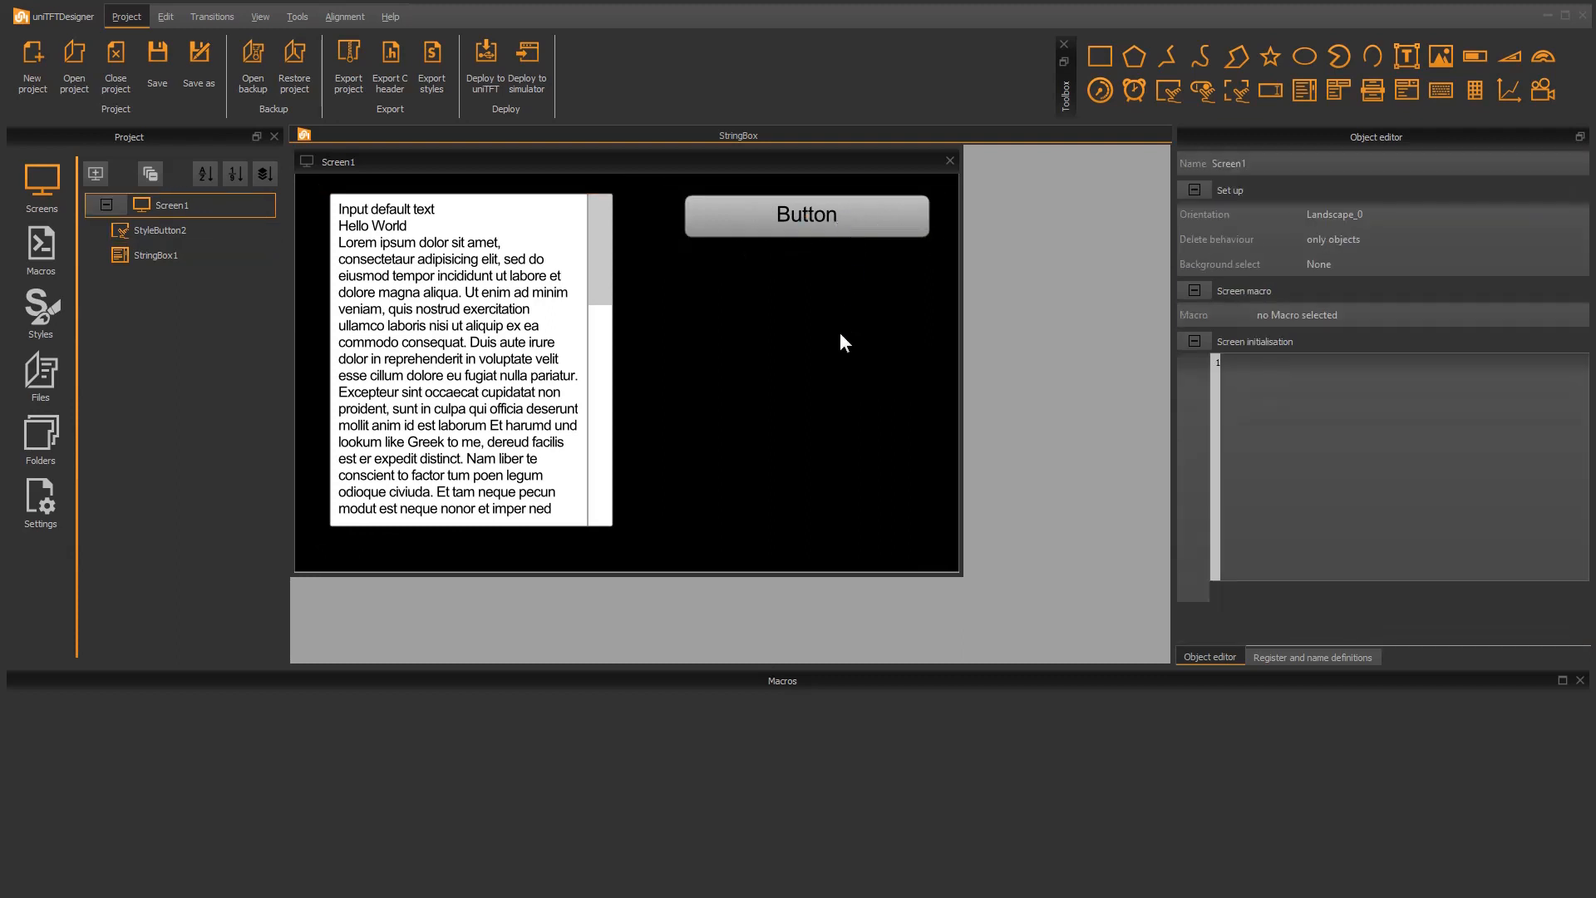
{"action": "key", "text": "ctrl+v"}
{"action": "left_click_drag", "start_coordinate": [844, 221], "coordinate": [847, 285]}
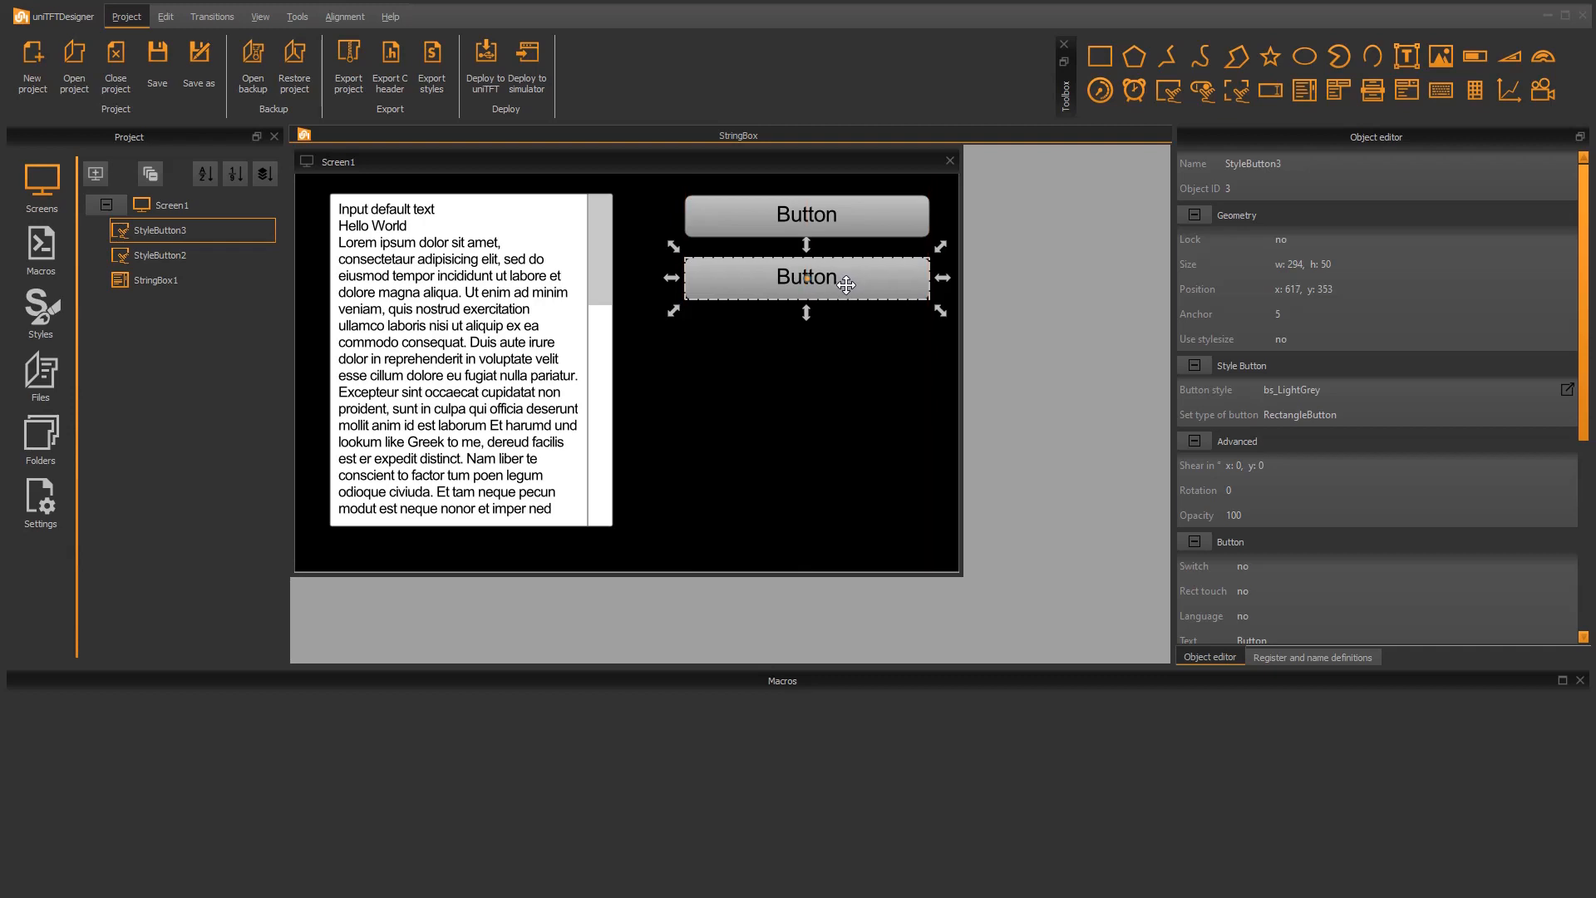
Label the upper button "Clear first paragraph" and the lower button "Clear"
{"action": "double_click", "coordinate": [846, 285]}
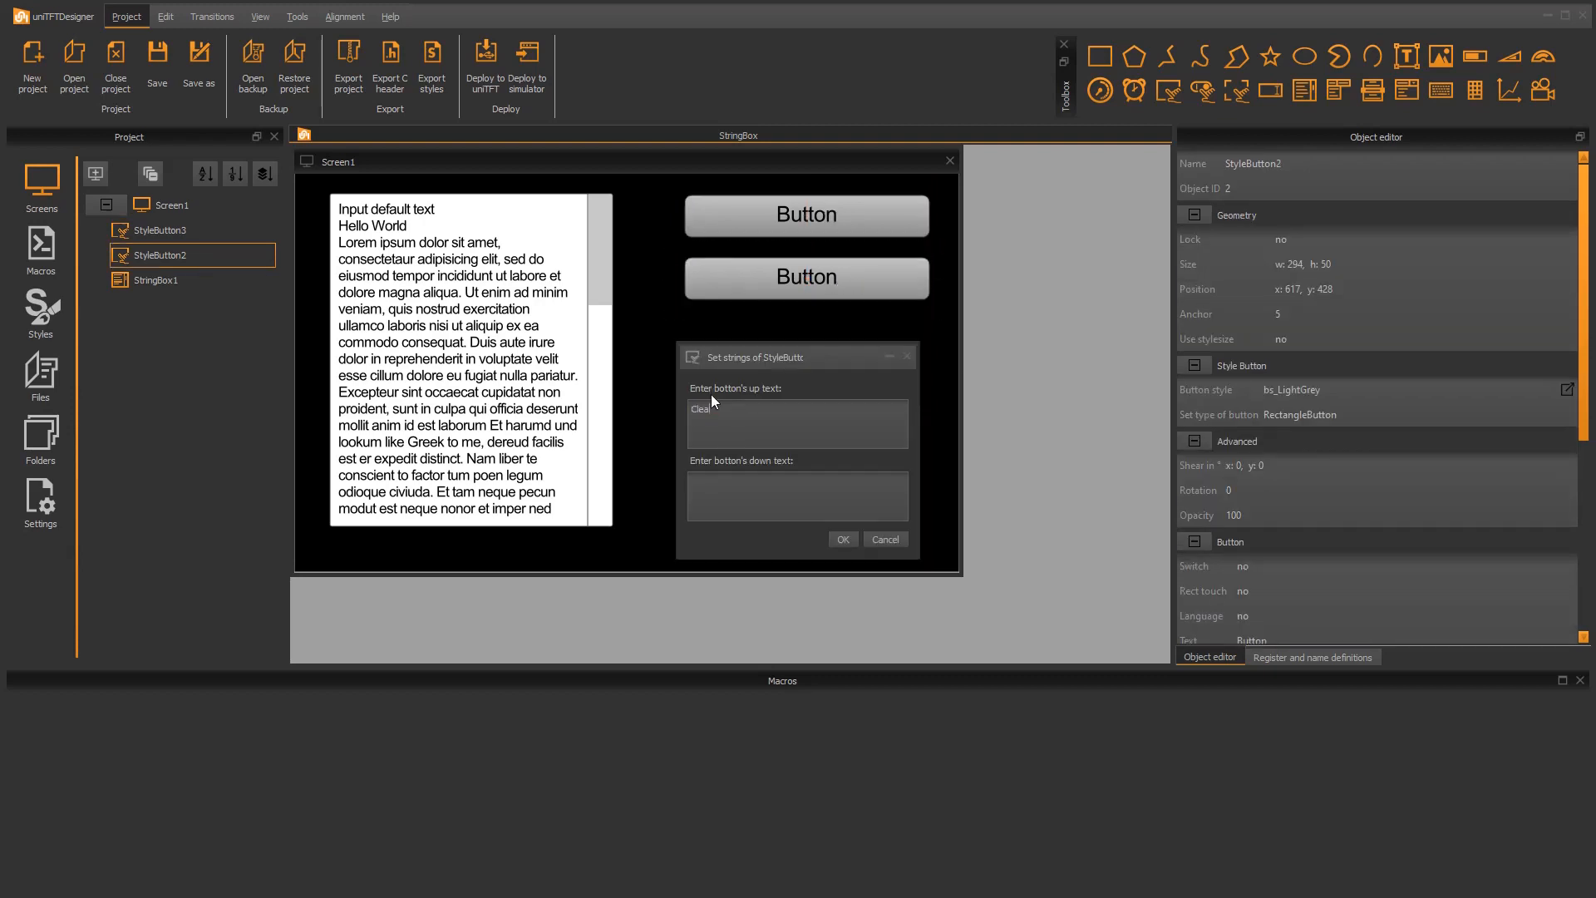
{"action": "type", "text": "Clear first paragraph"}
{"action": "key", "text": "Return"}
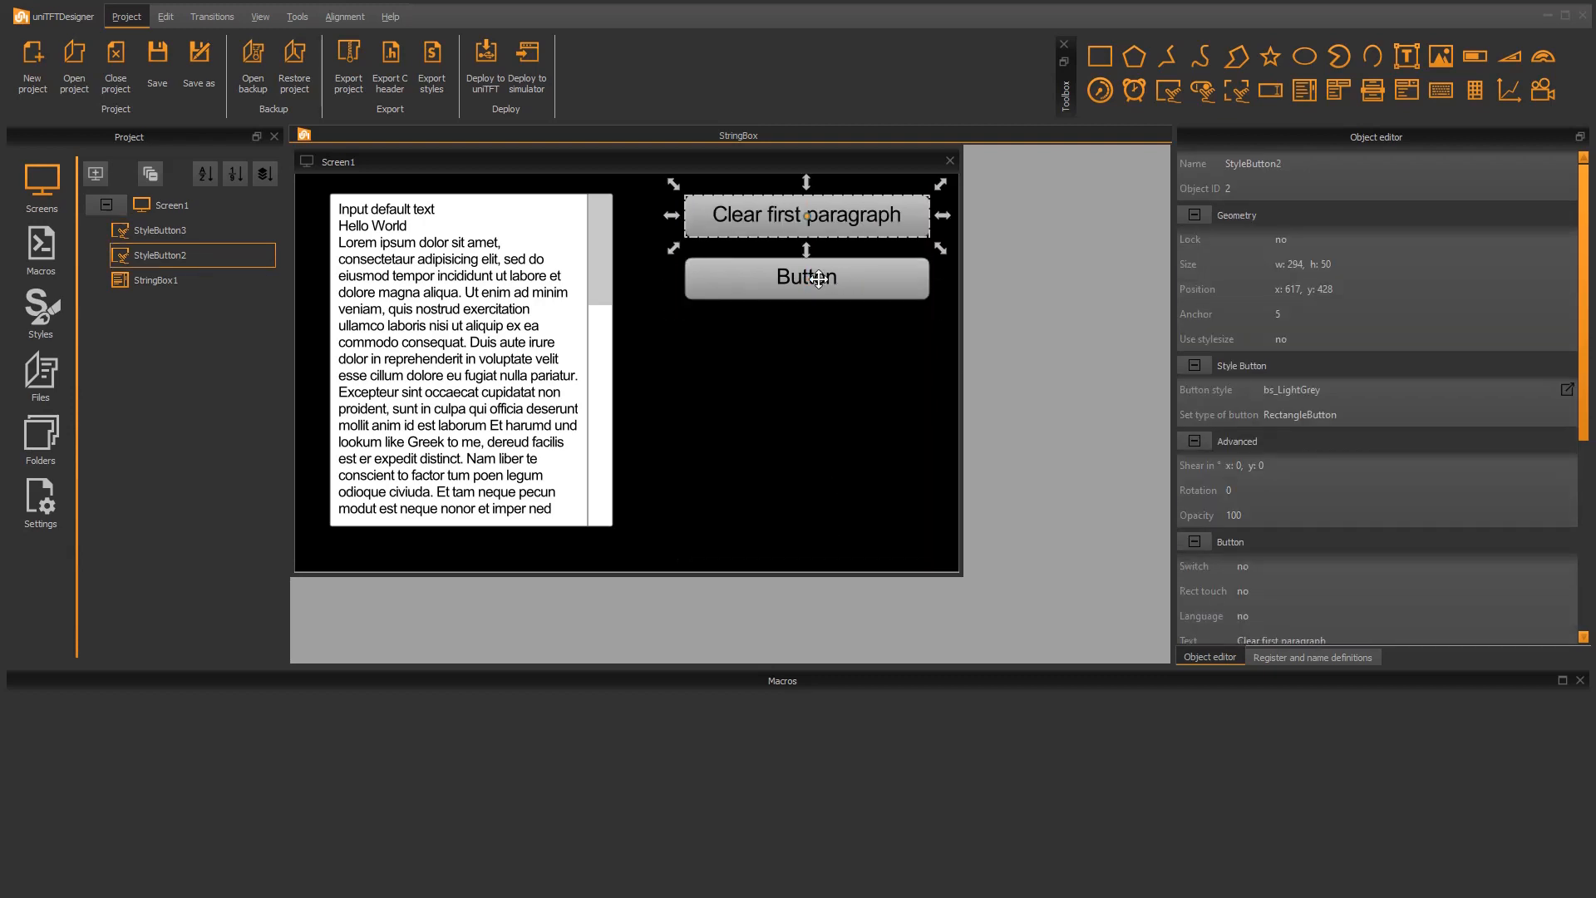
{"action": "double_click", "coordinate": [825, 276]}
{"action": "left_click_drag", "start_coordinate": [722, 409], "coordinate": [596, 380]}
{"action": "type", "text": "Clear"}
{"action": "left_click", "coordinate": [842, 539]}
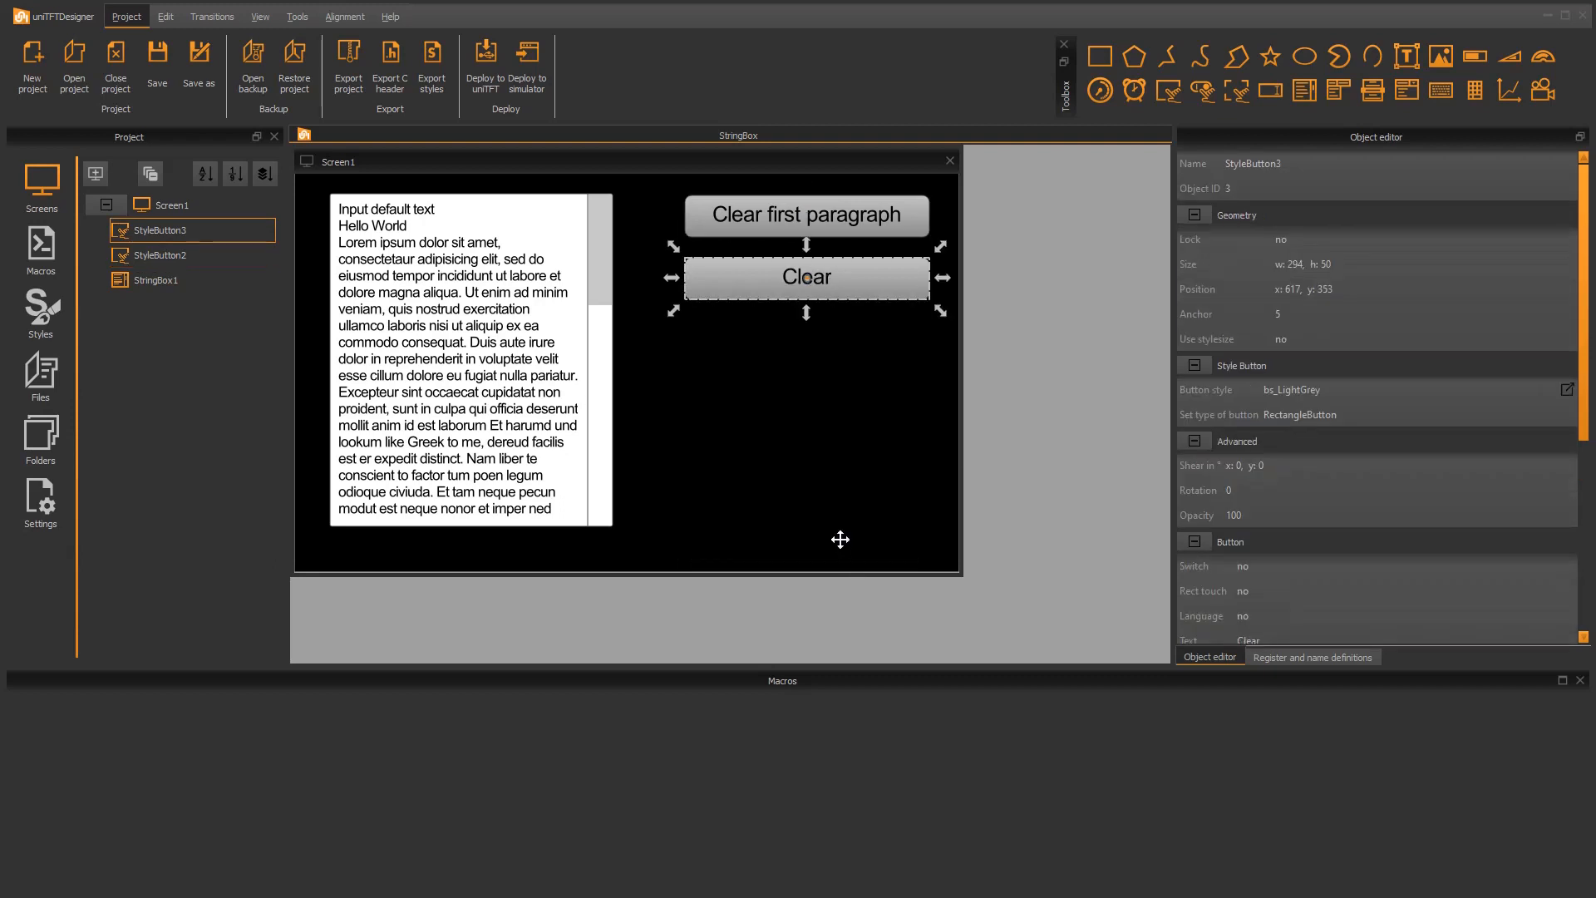
Create two macros and name them ClearFirstParagraph and Clear
{"action": "left_click", "coordinate": [44, 246]}
{"action": "left_click", "coordinate": [95, 173]}
{"action": "left_click", "coordinate": [103, 173]}
{"action": "type", "text": "Clea"}
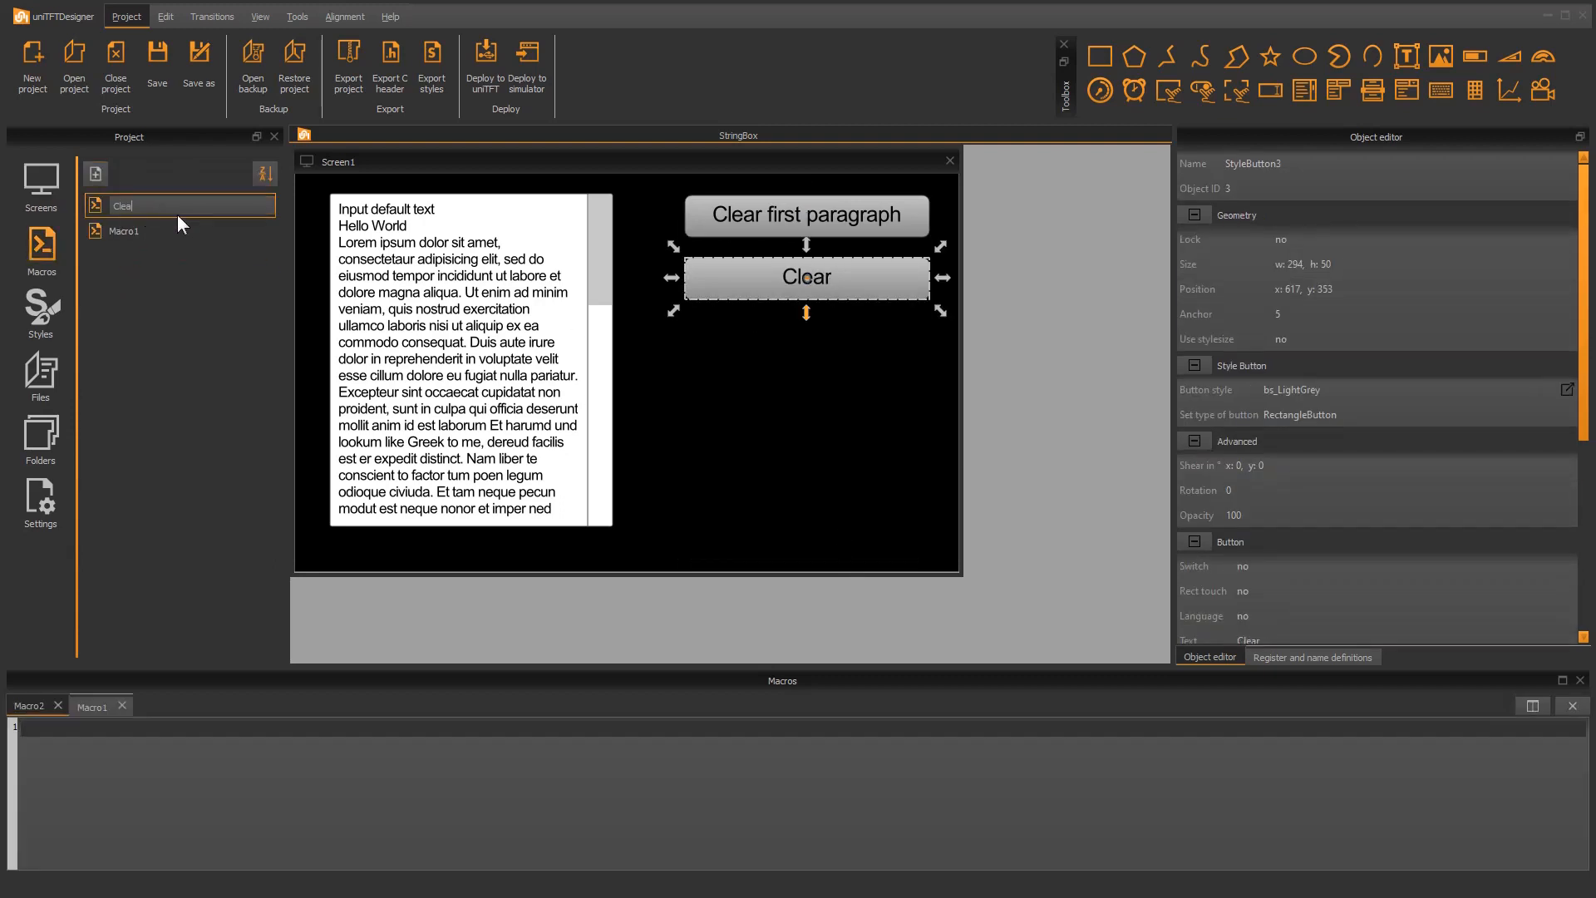
{"action": "type", "text": "rFirstParagraph"}
{"action": "key", "text": "Return"}
{"action": "double_click", "coordinate": [125, 231]}
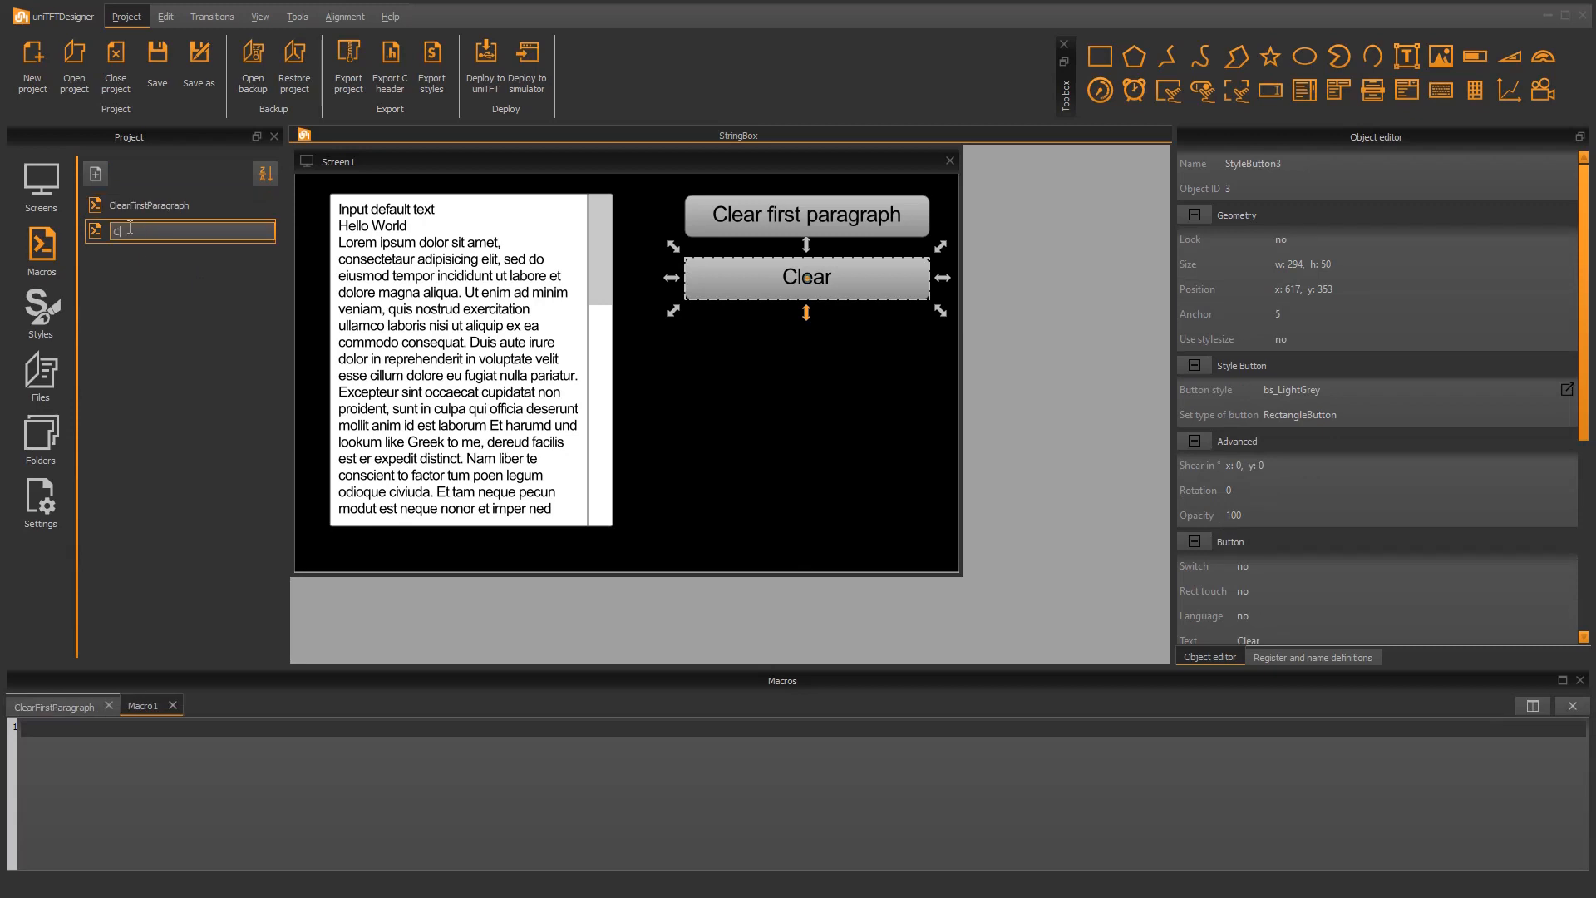
{"action": "type", "text": "Clear"}
{"action": "key", "text": "Return"}
Assign ClearFirstParagraph as the press macro of the upper button and Clear as the press macro of the lower button
{"action": "left_click", "coordinate": [775, 216]}
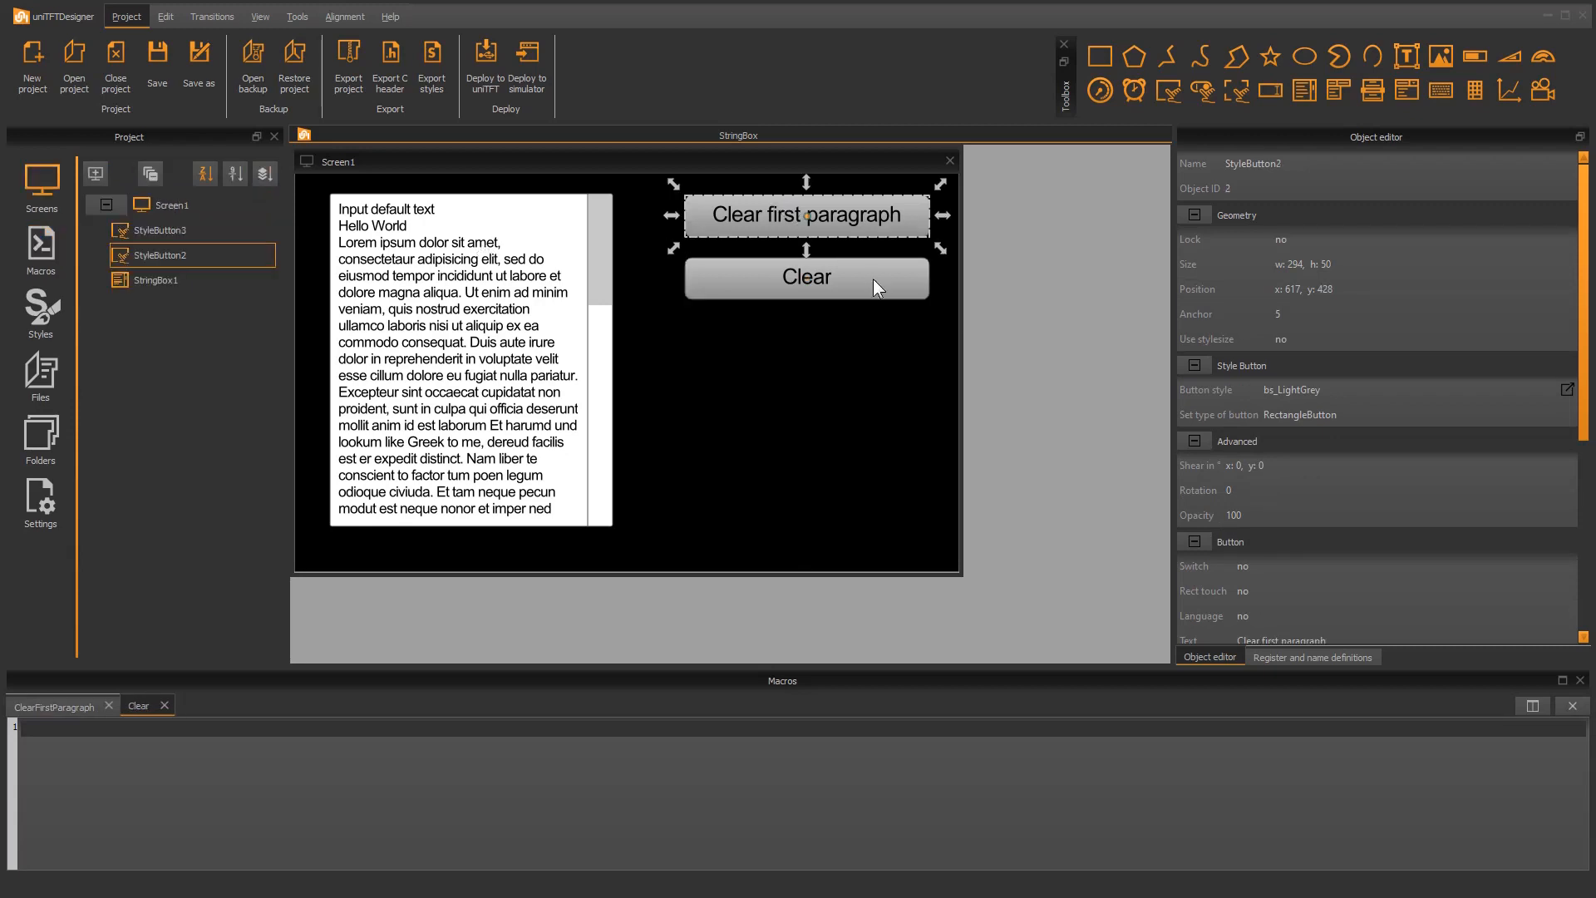
{"action": "scroll", "coordinate": [1588, 260], "scroll_direction": "down", "scroll_amount": 7}
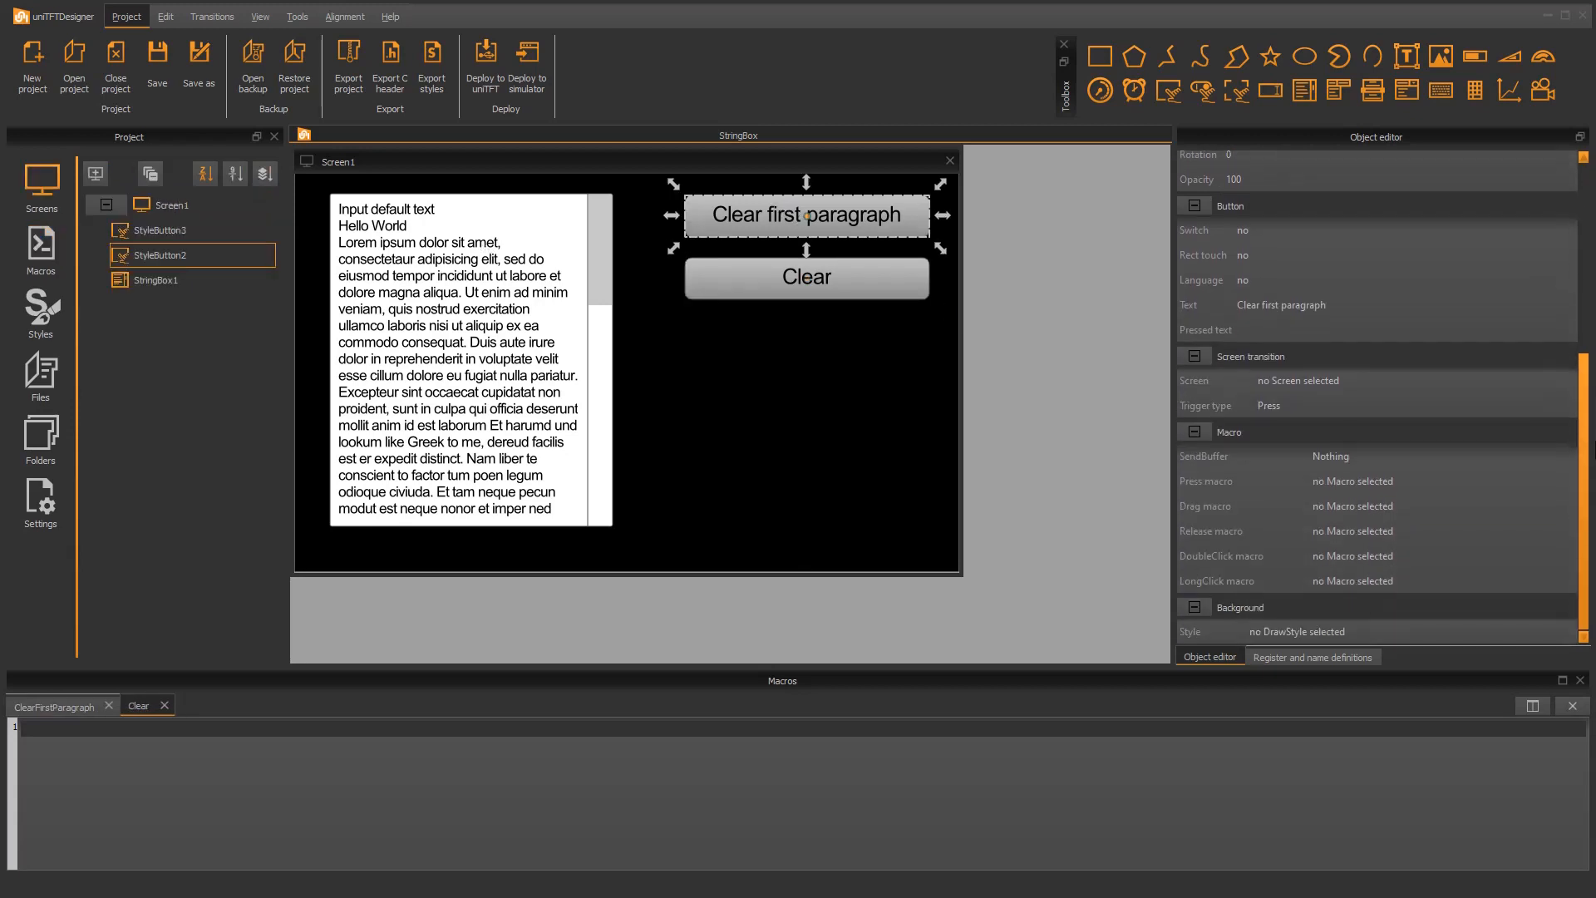
{"action": "left_click", "coordinate": [1439, 481]}
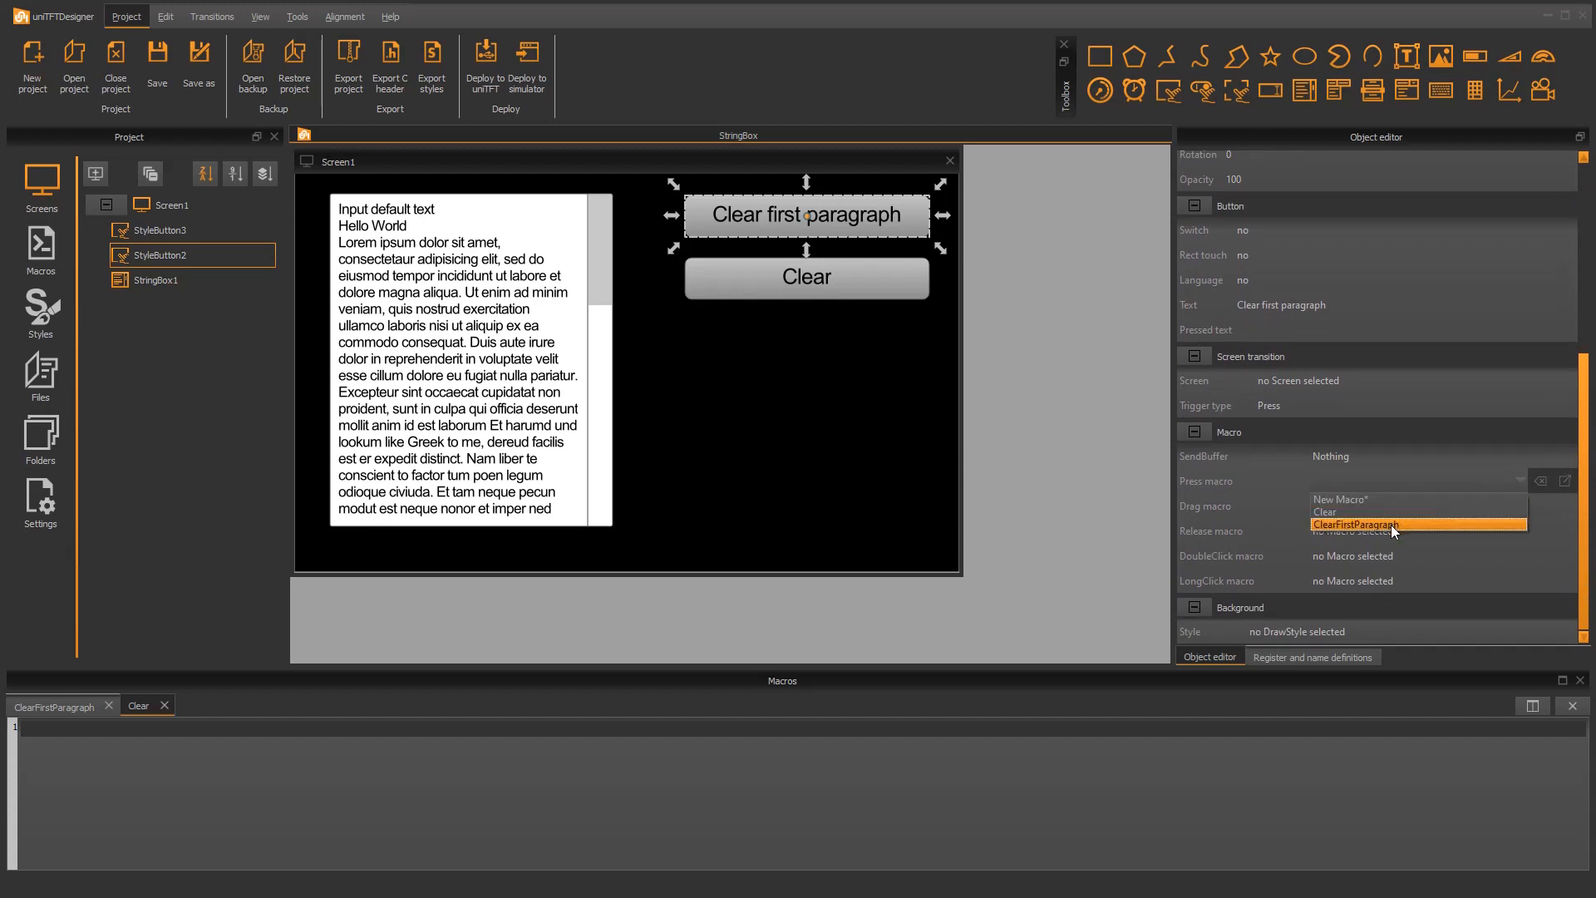
{"action": "left_click", "coordinate": [1391, 523]}
{"action": "left_click", "coordinate": [844, 278]}
{"action": "scroll", "coordinate": [1547, 384], "scroll_direction": "down", "scroll_amount": 5}
{"action": "left_click", "coordinate": [1439, 480]}
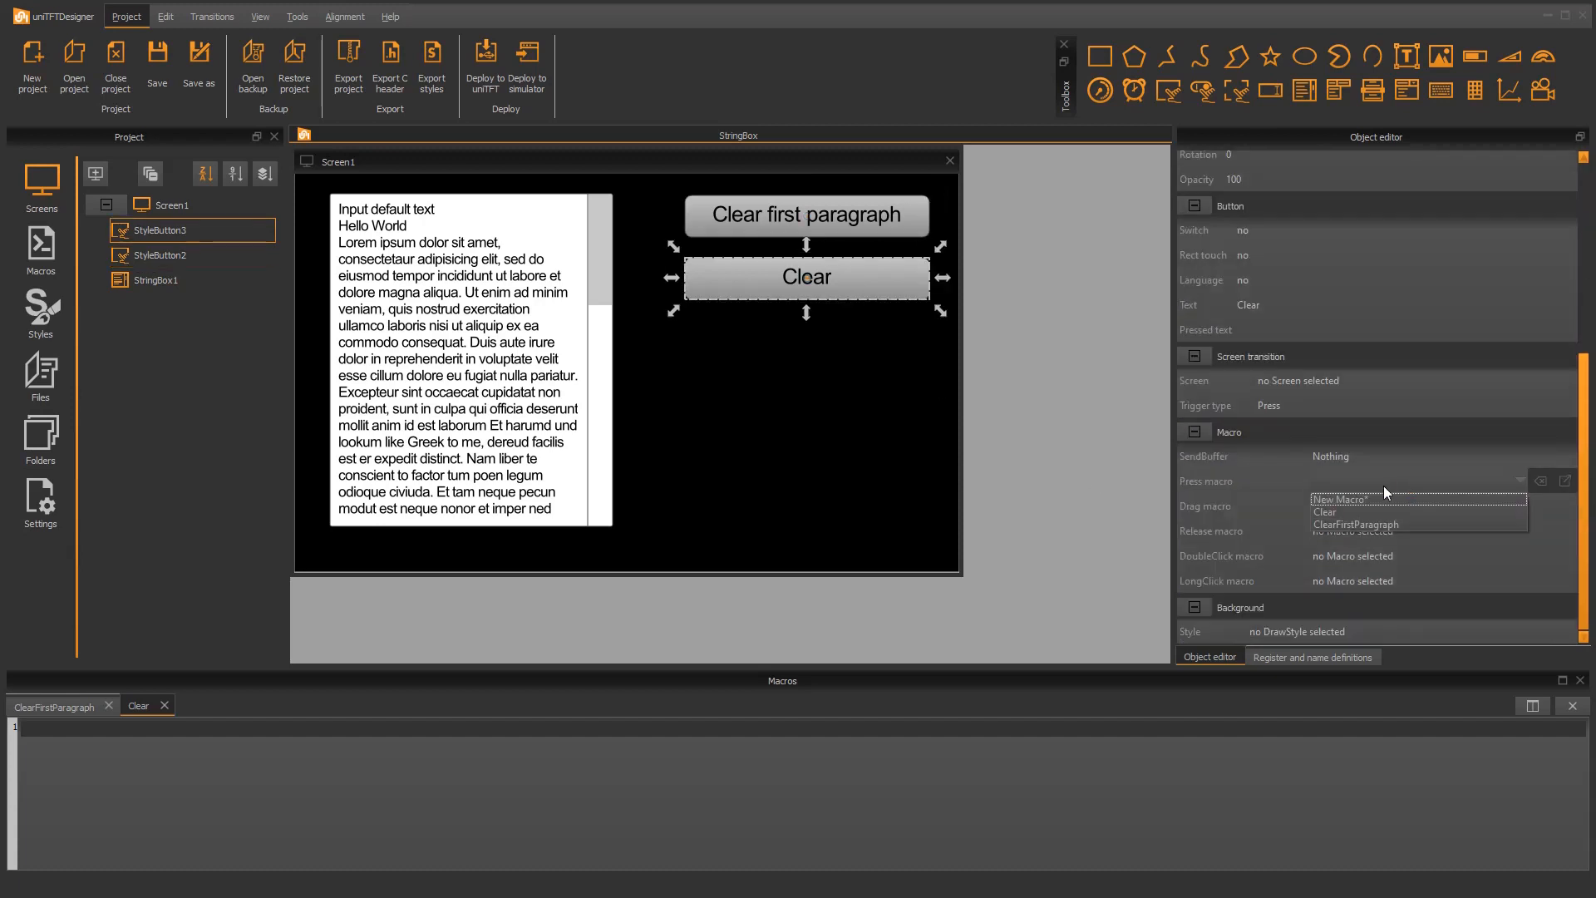
{"action": "left_click", "coordinate": [1372, 506]}
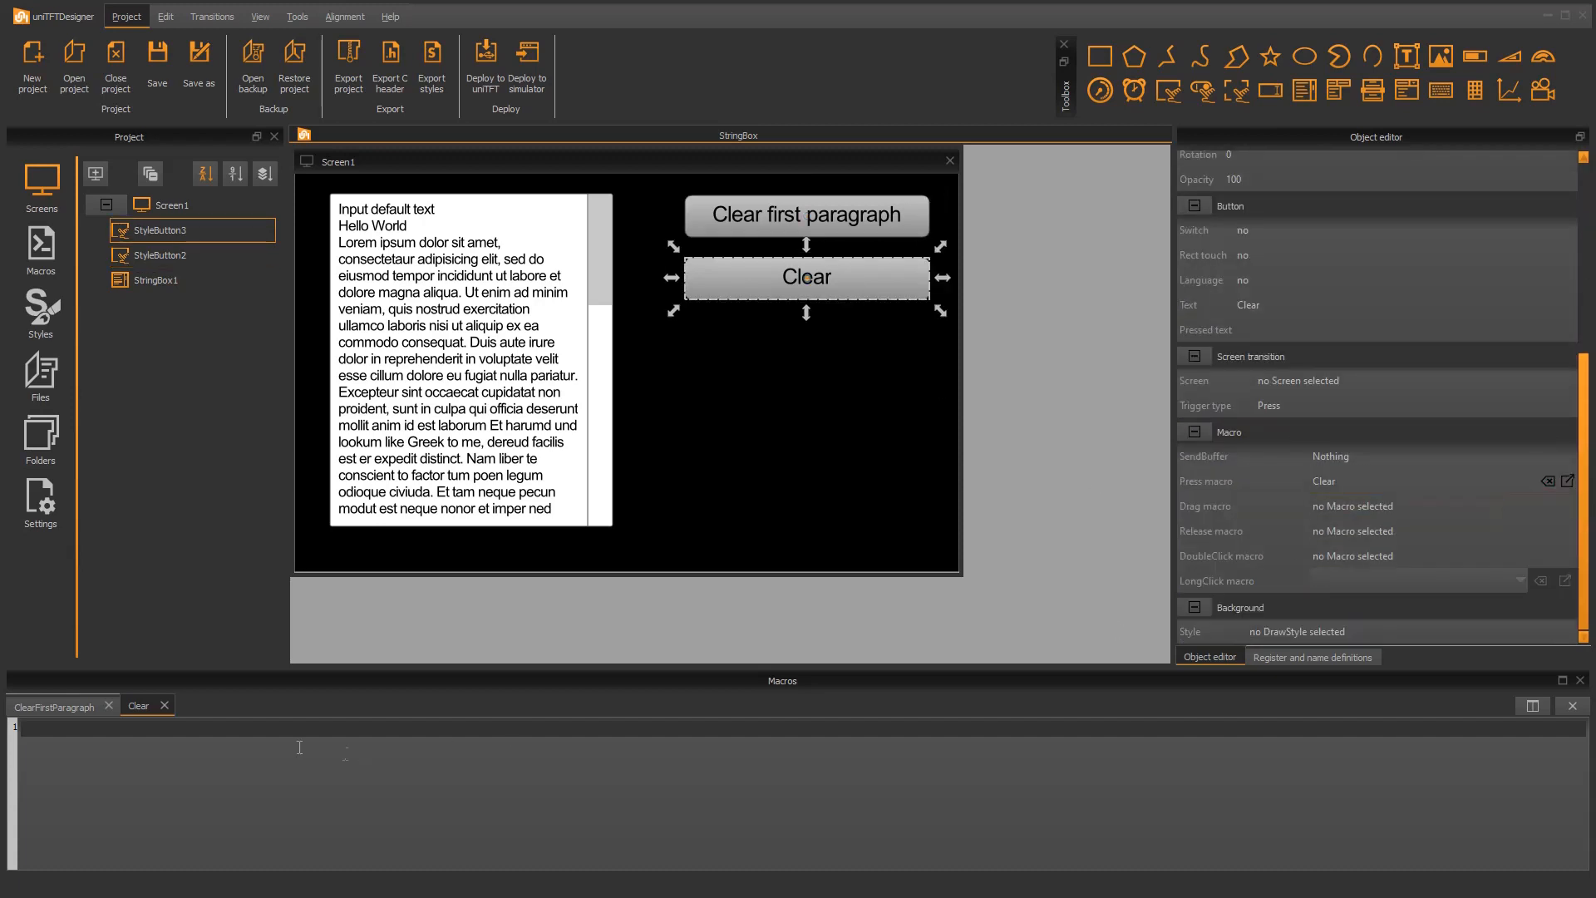
Write the command "#SBD StringBox1, 1" in the ClearFirstParagraph macro
{"action": "left_click", "coordinate": [59, 706]}
{"action": "left_click", "coordinate": [47, 732]}
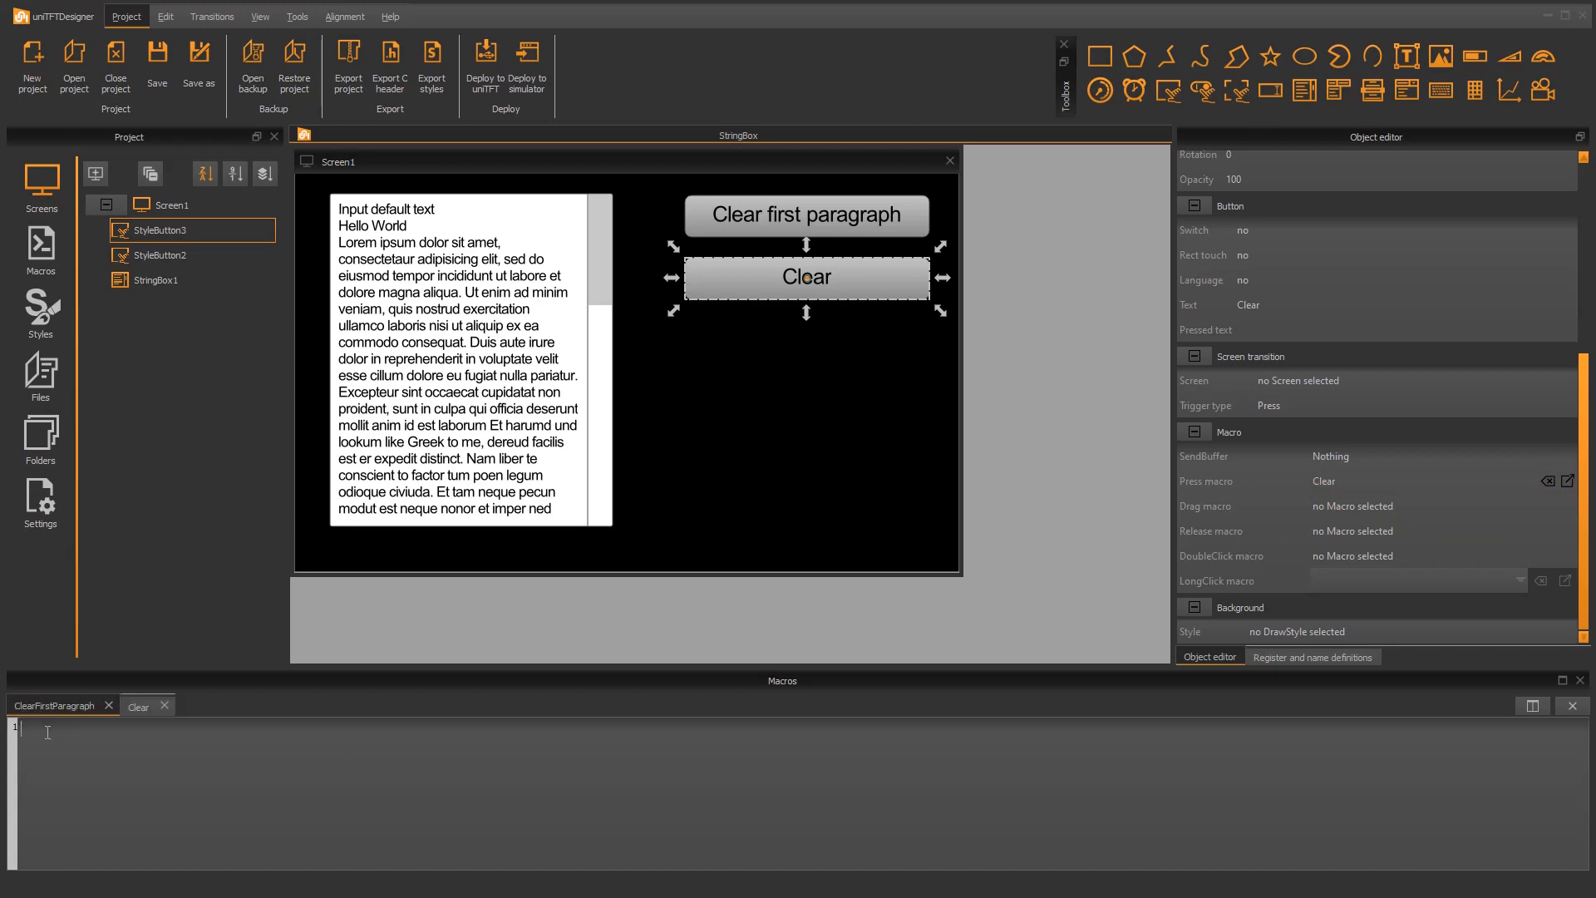
{"action": "type", "text": "#SB"}
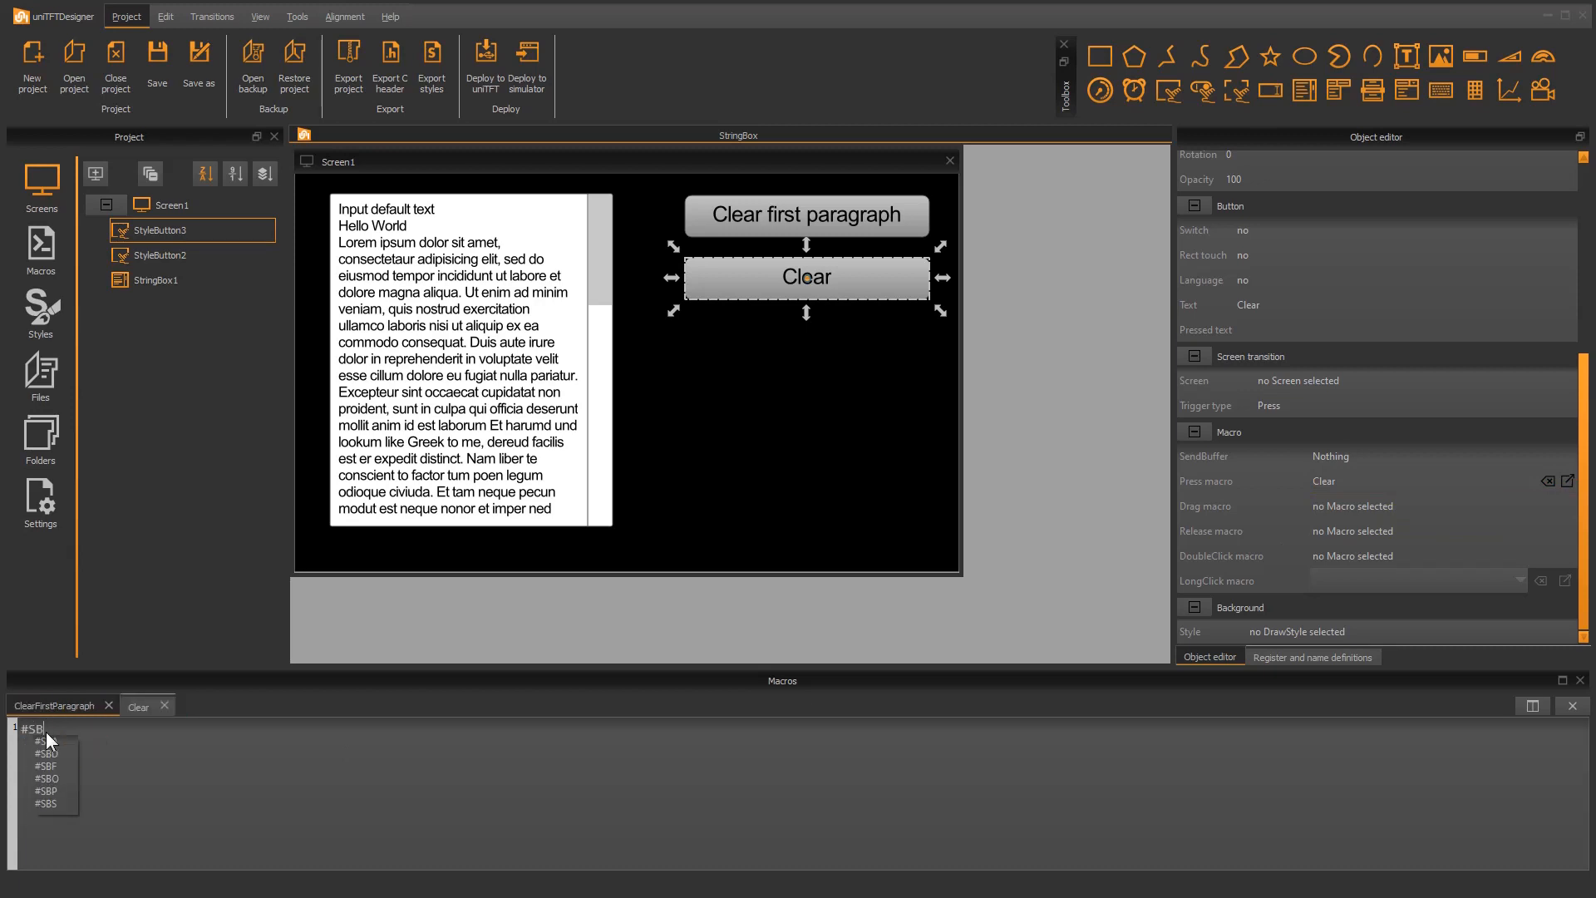
{"action": "type", "text": "D"}
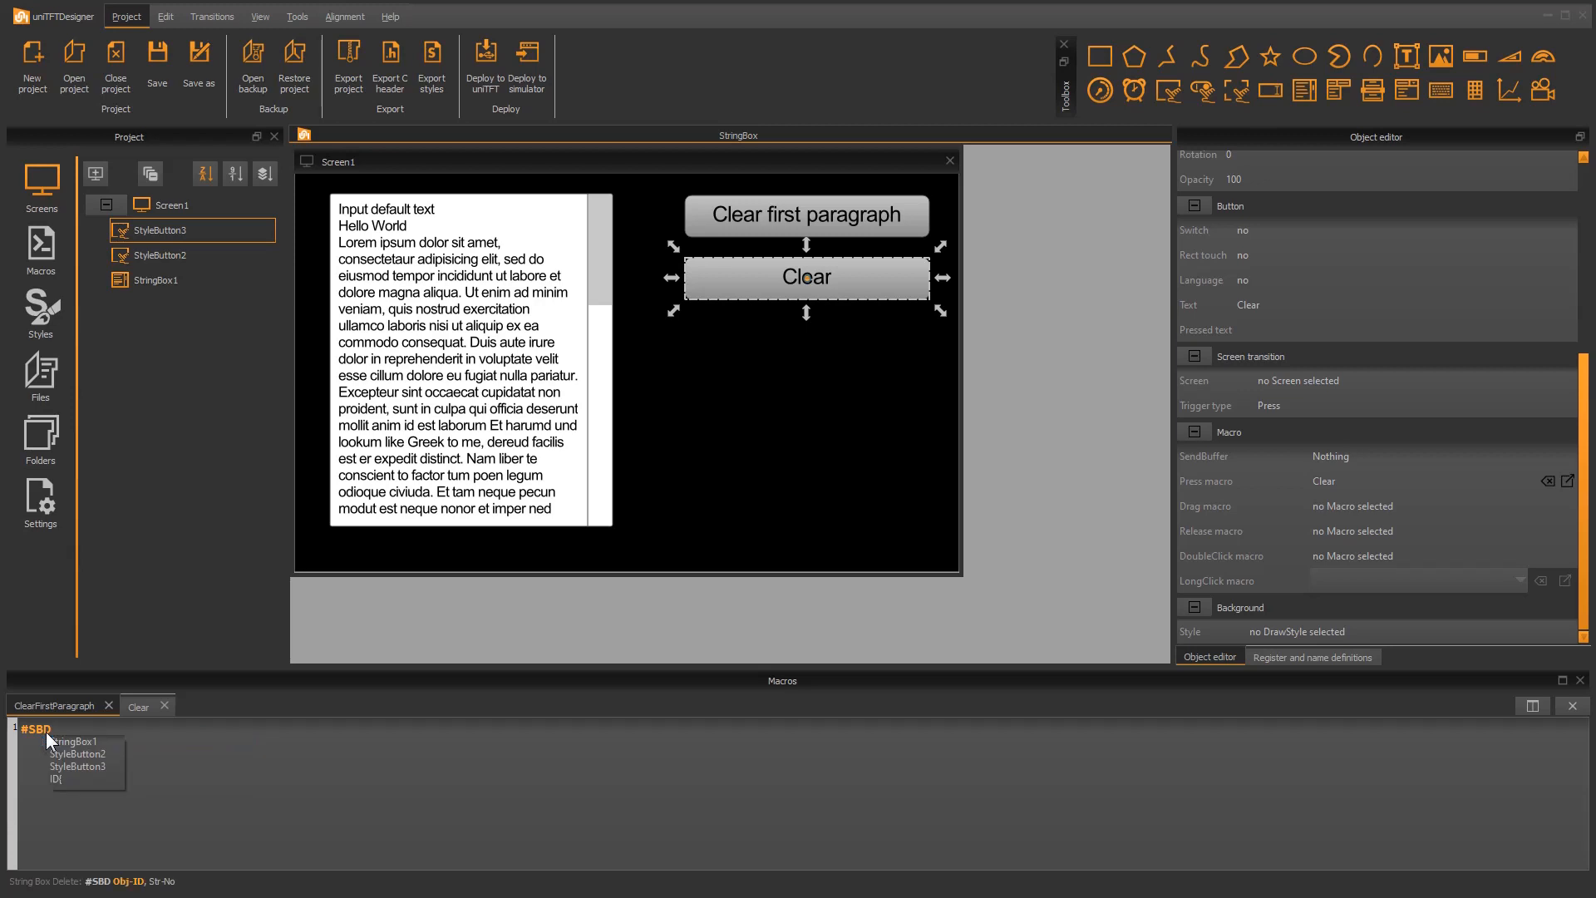
{"action": "key", "text": "Down"}
{"action": "key", "text": "Return"}
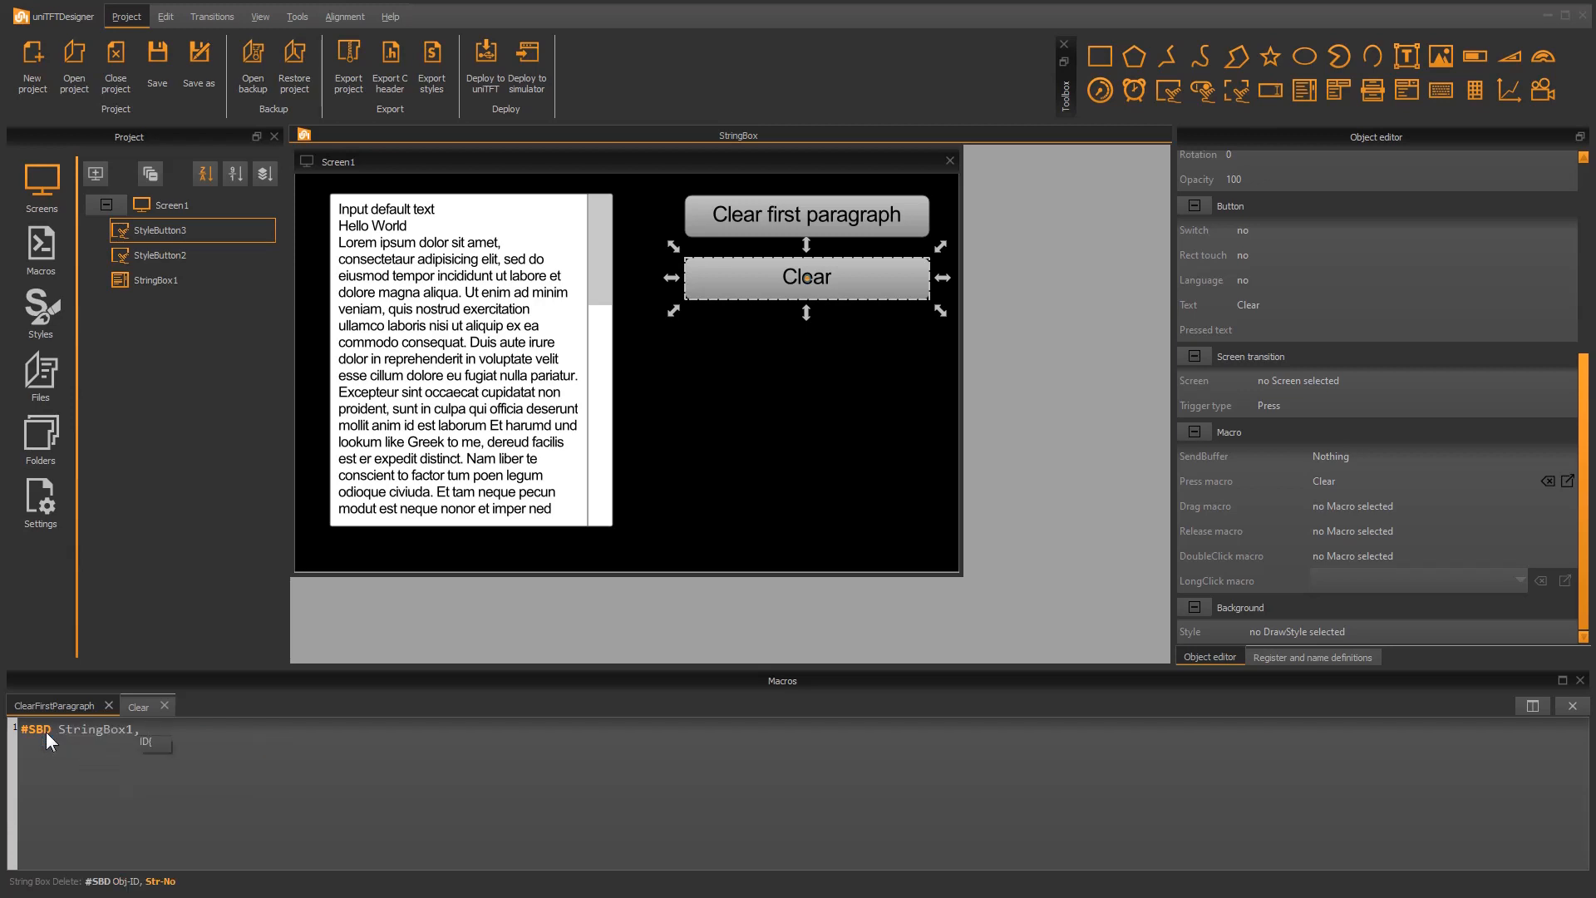
{"action": "type", "text": "1"}
Write the command "#SBD StringBox1, 0" in the Clear macro
{"action": "left_click", "coordinate": [143, 709]}
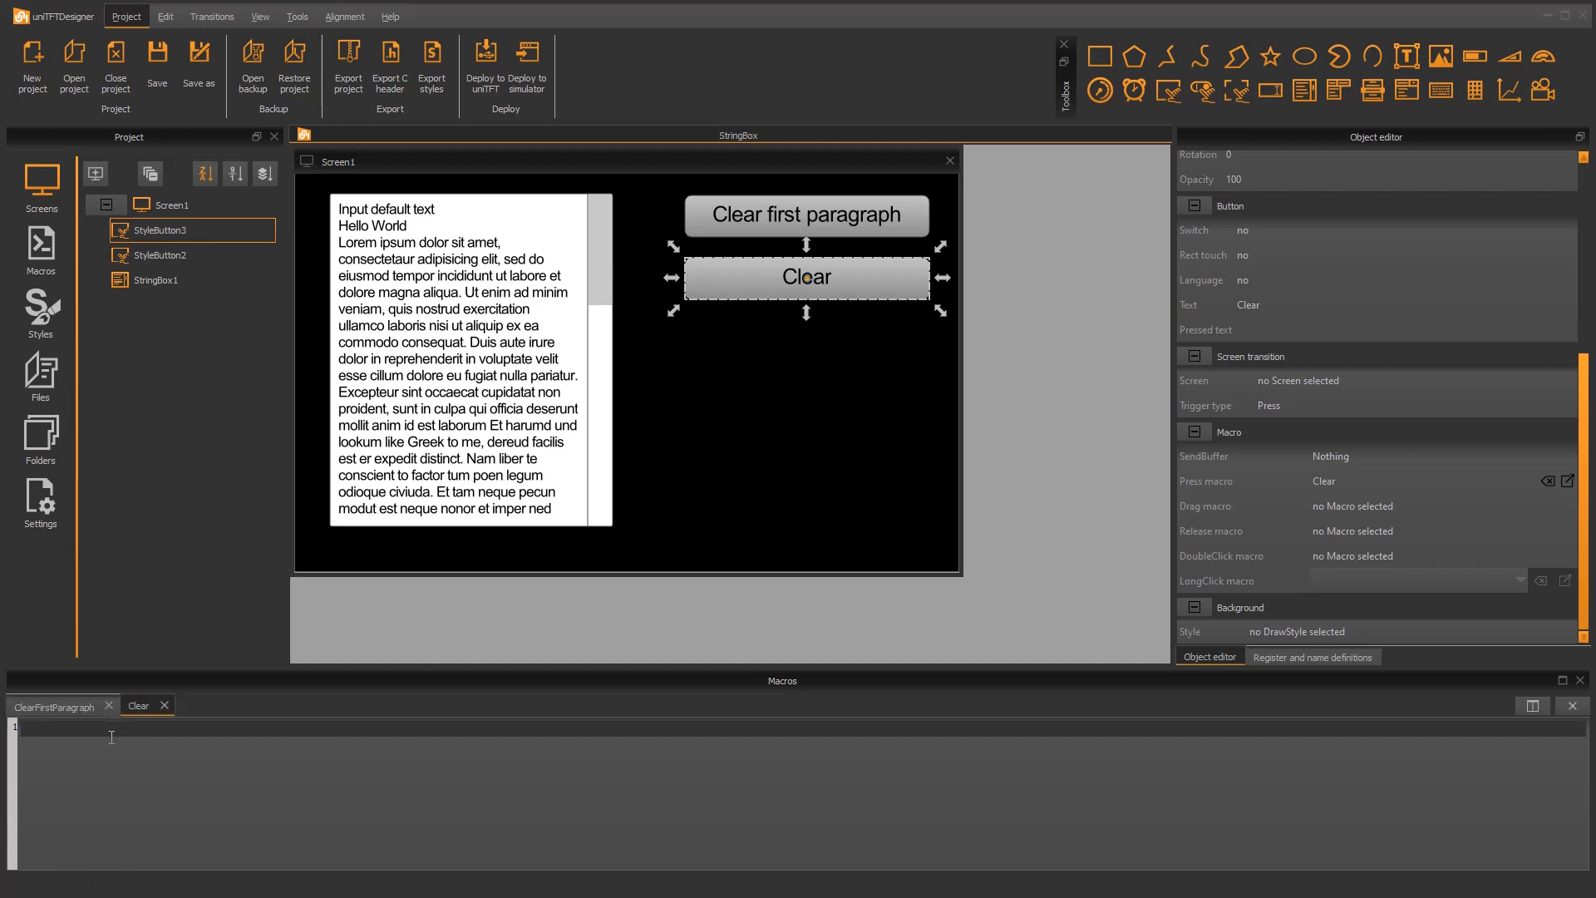
{"action": "left_click", "coordinate": [111, 737]}
{"action": "type", "text": "#SBD"}
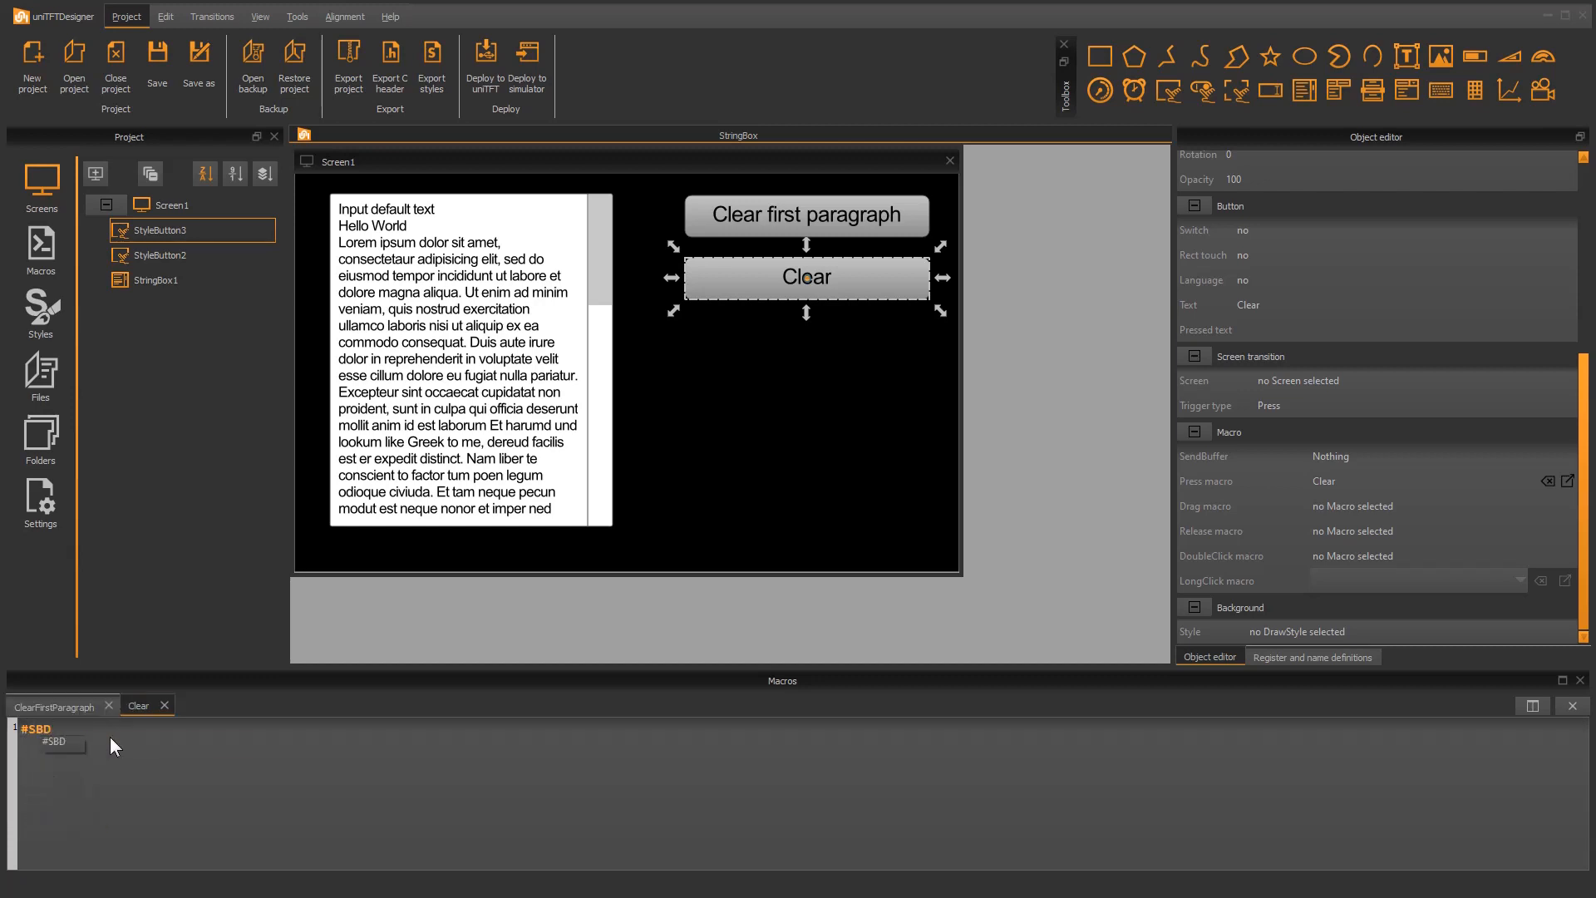
{"action": "key", "text": "Down"}
{"action": "key", "text": "Return"}
{"action": "key", "text": "Down"}
{"action": "key", "text": "Return"}
{"action": "type", "text": ", "}
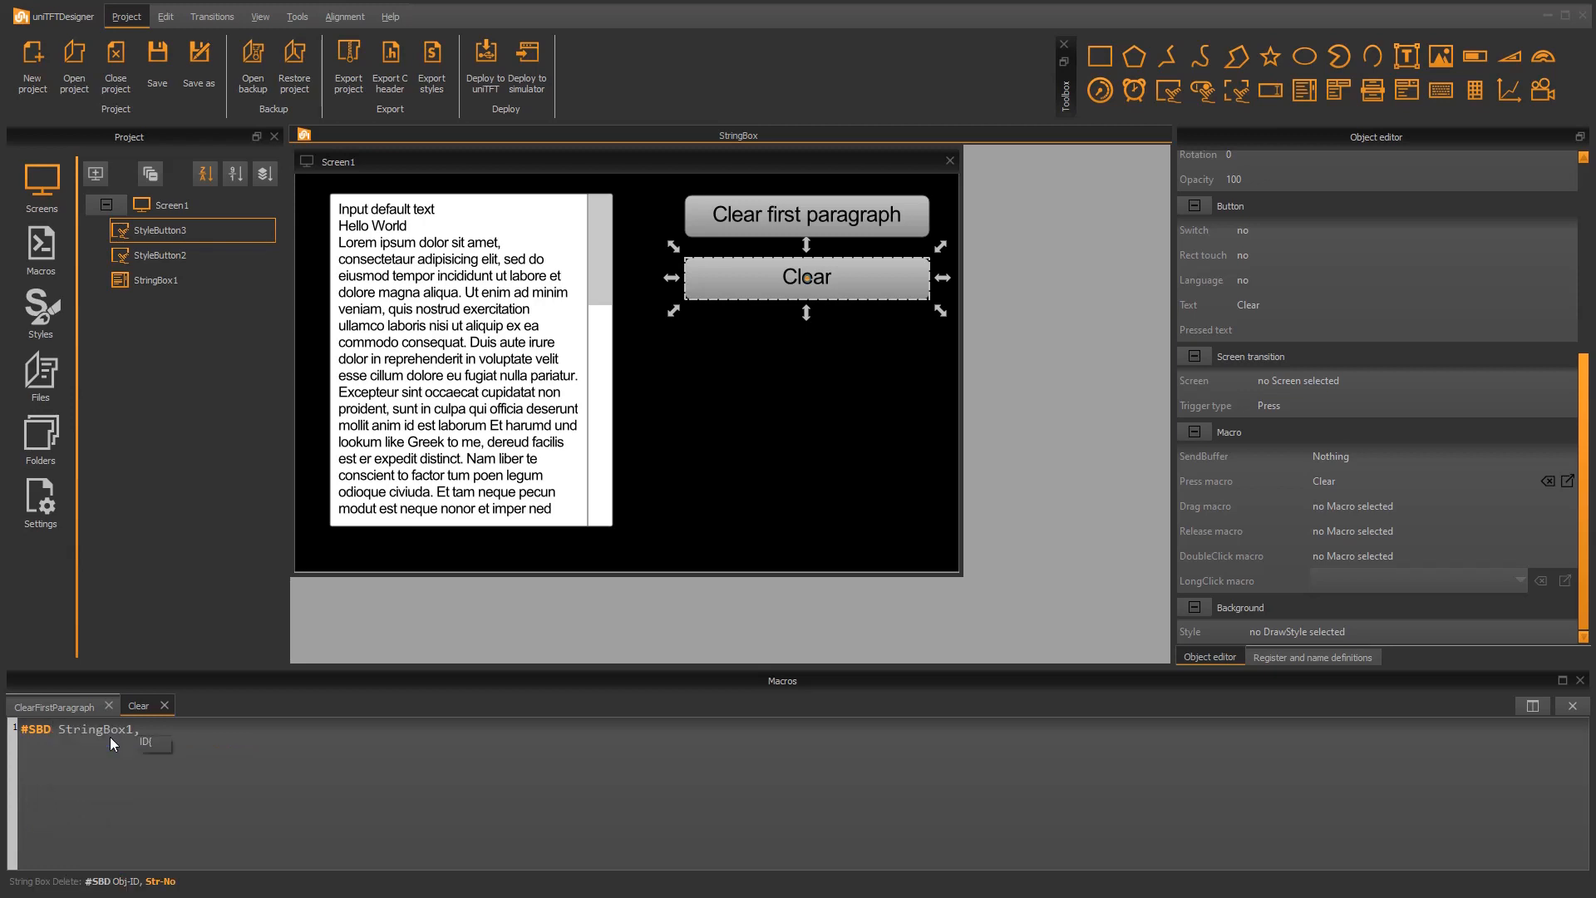
{"action": "type", "text": "0"}
Deploy the project to the simulator, test the Clear first paragraph and Clear buttons, and close the simulator
{"action": "left_click", "coordinate": [521, 57]}
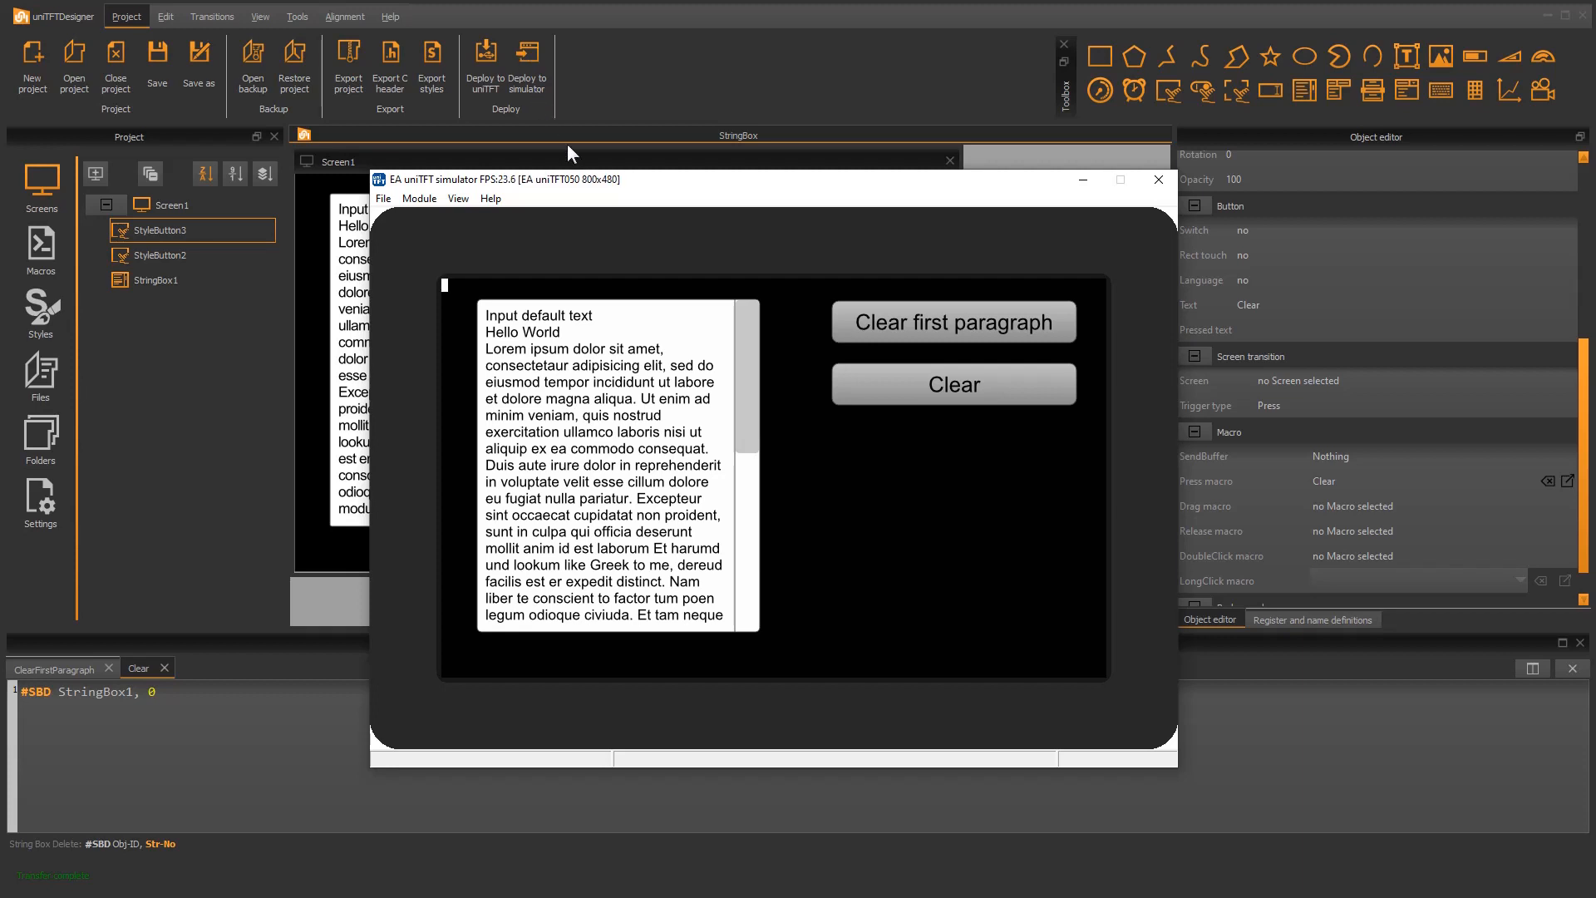
{"action": "left_click", "coordinate": [912, 333]}
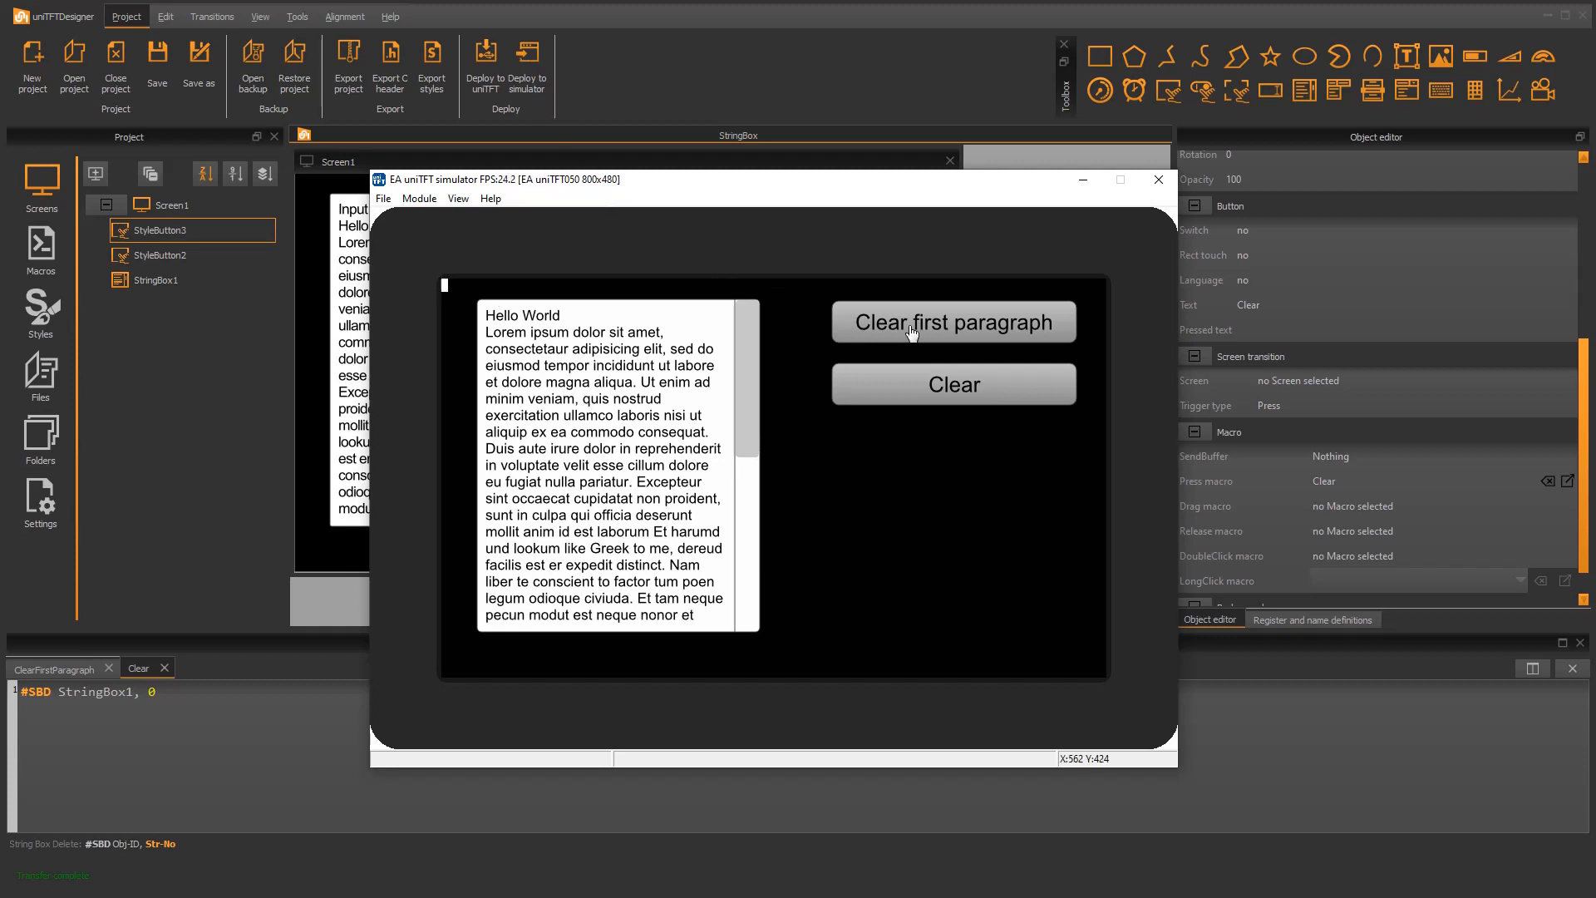
{"action": "left_click", "coordinate": [930, 394]}
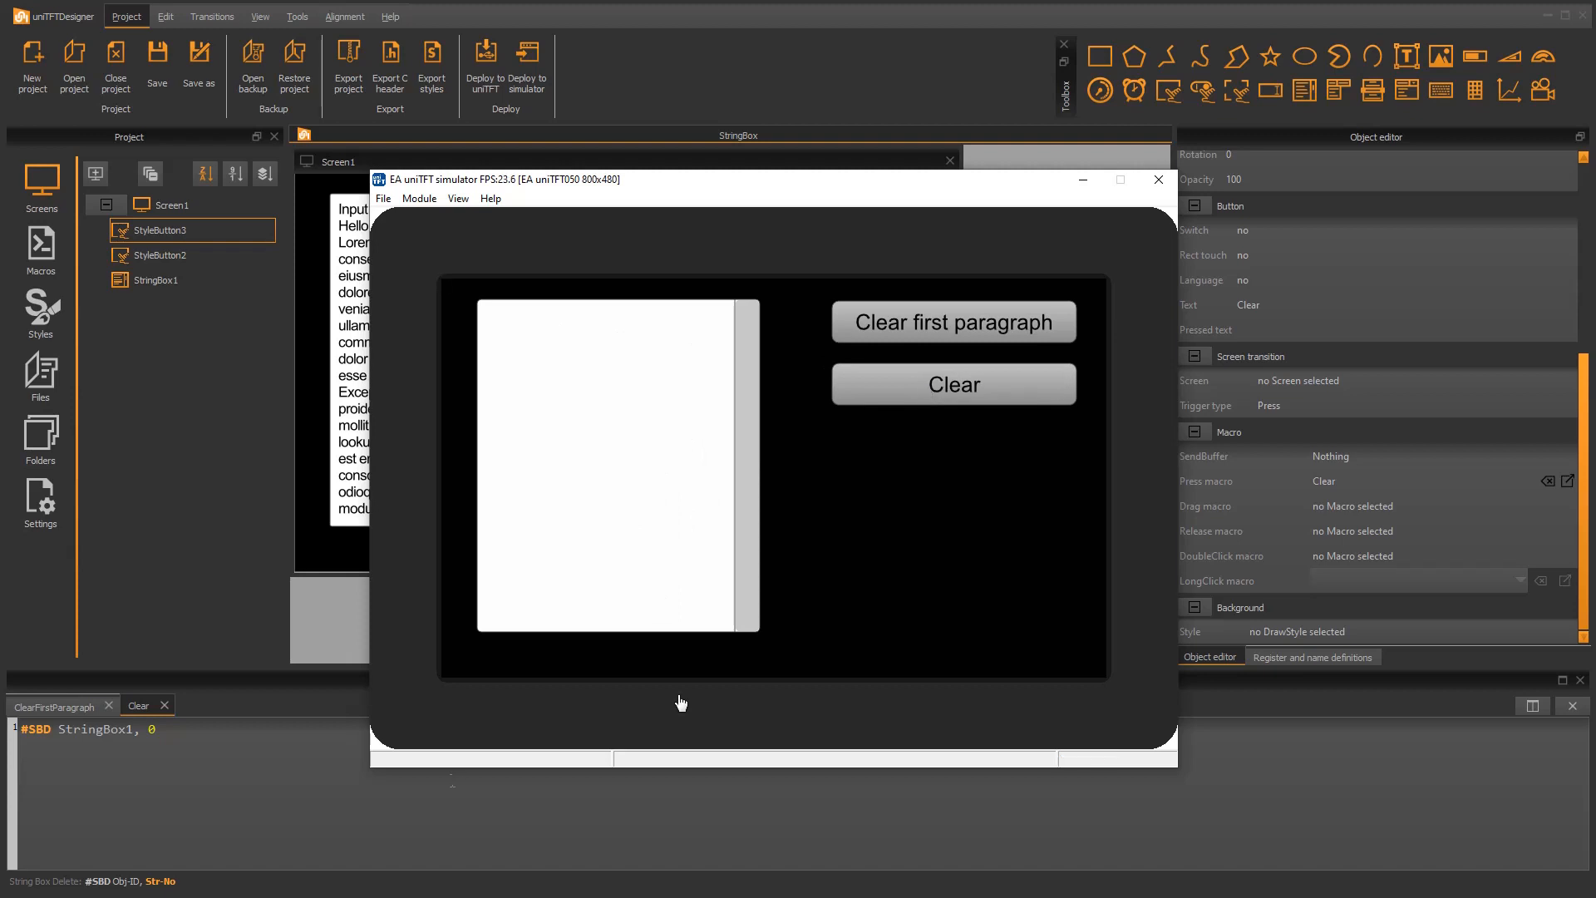
{"action": "left_click", "coordinate": [1159, 179]}
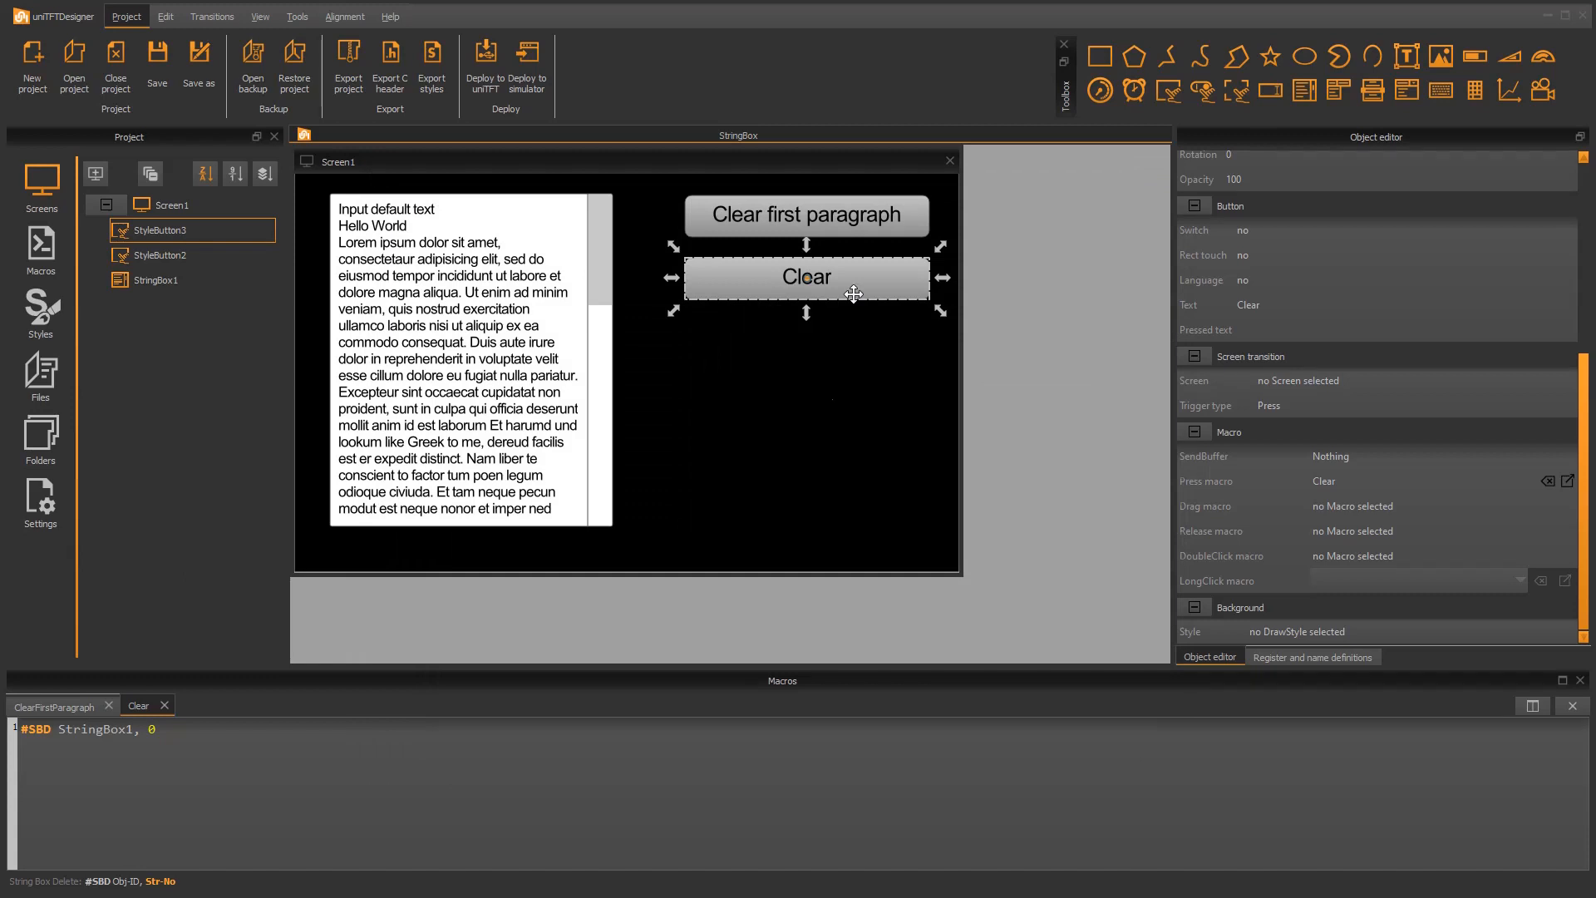
Paste two copies of the Clear button and place them one below the other under the original
{"action": "key", "text": "ctrl+v"}
{"action": "left_click_drag", "start_coordinate": [854, 294], "coordinate": [866, 345]}
{"action": "key", "text": "ctrl+v"}
{"action": "left_click_drag", "start_coordinate": [845, 280], "coordinate": [848, 398]}
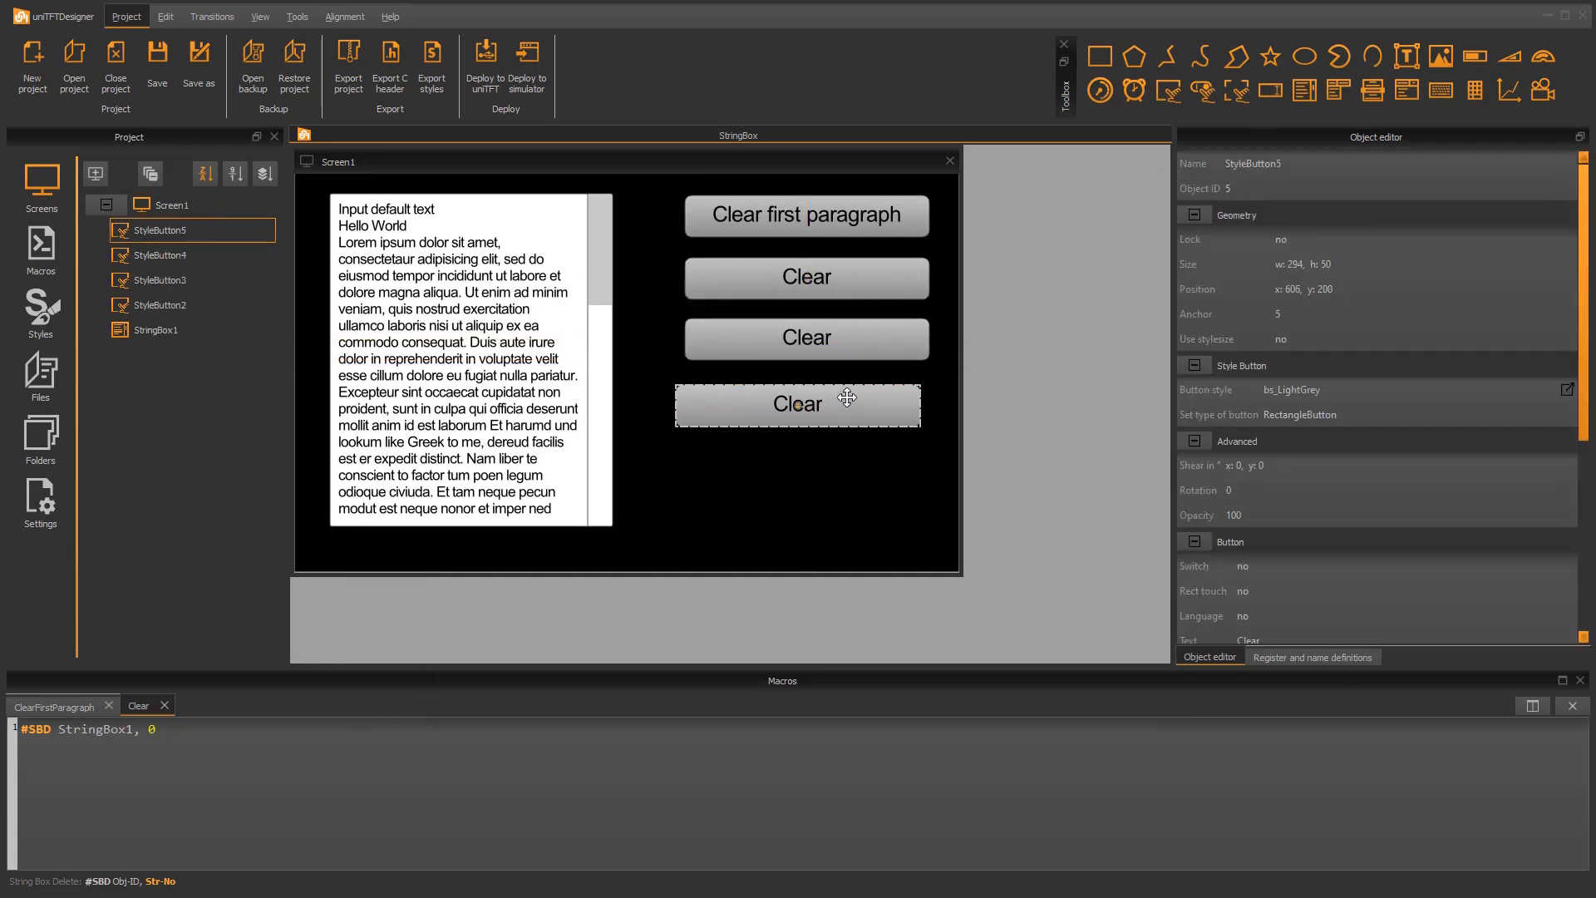
Label the upper copied button "Prepend text" and the lower copied button "Append text"
{"action": "double_click", "coordinate": [856, 353]}
{"action": "type", "text": "Prepend "}
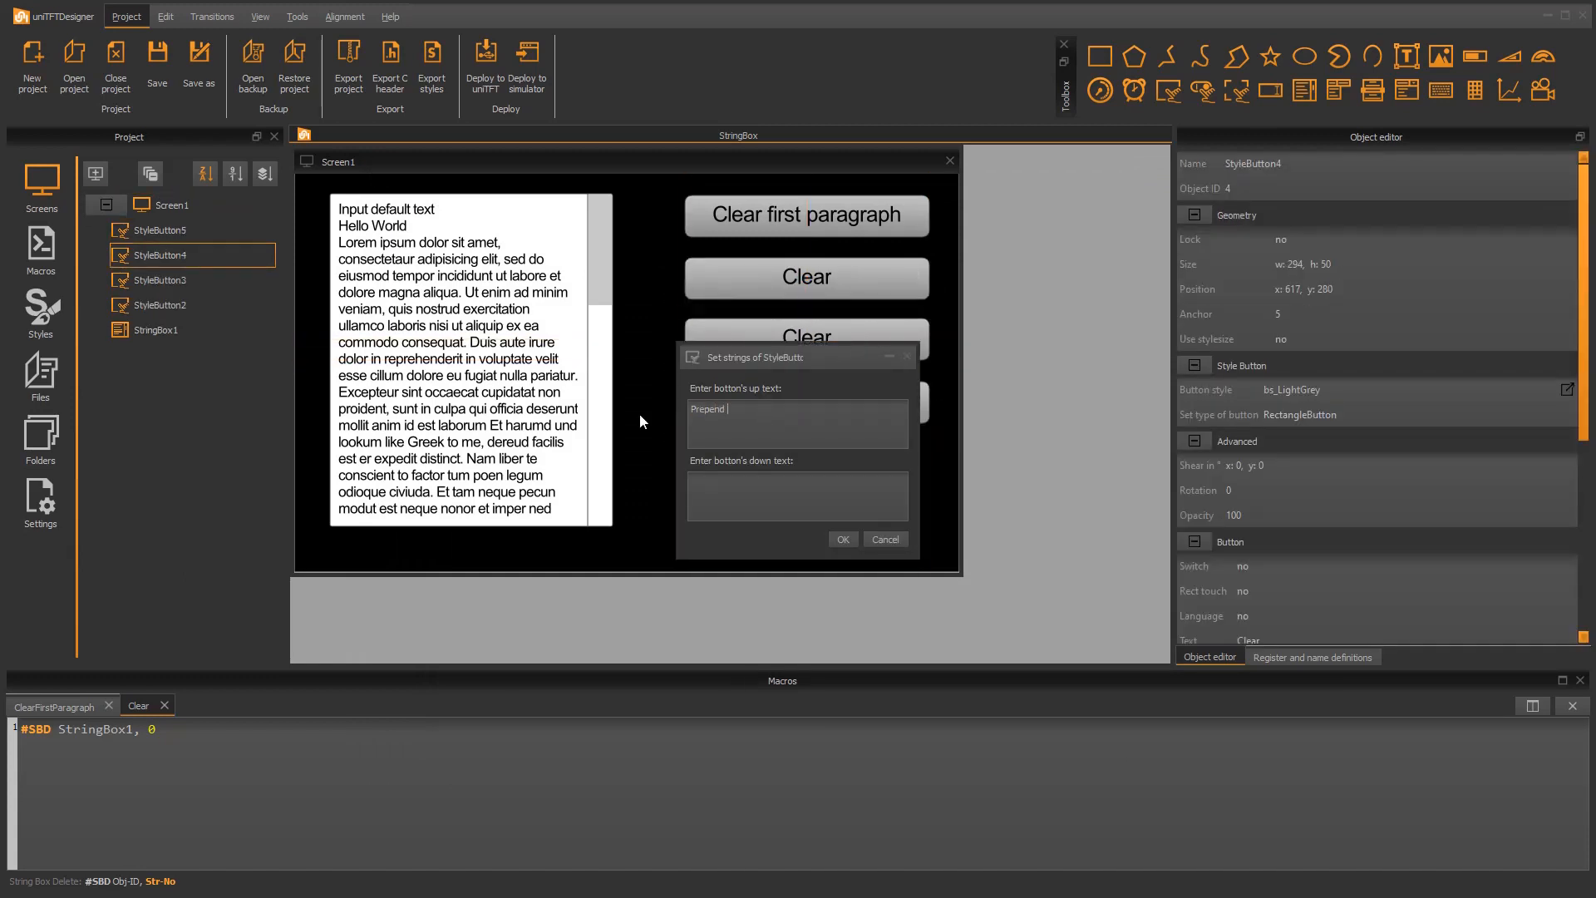
{"action": "type", "text": "text"}
{"action": "left_click", "coordinate": [844, 539]}
{"action": "double_click", "coordinate": [809, 411]}
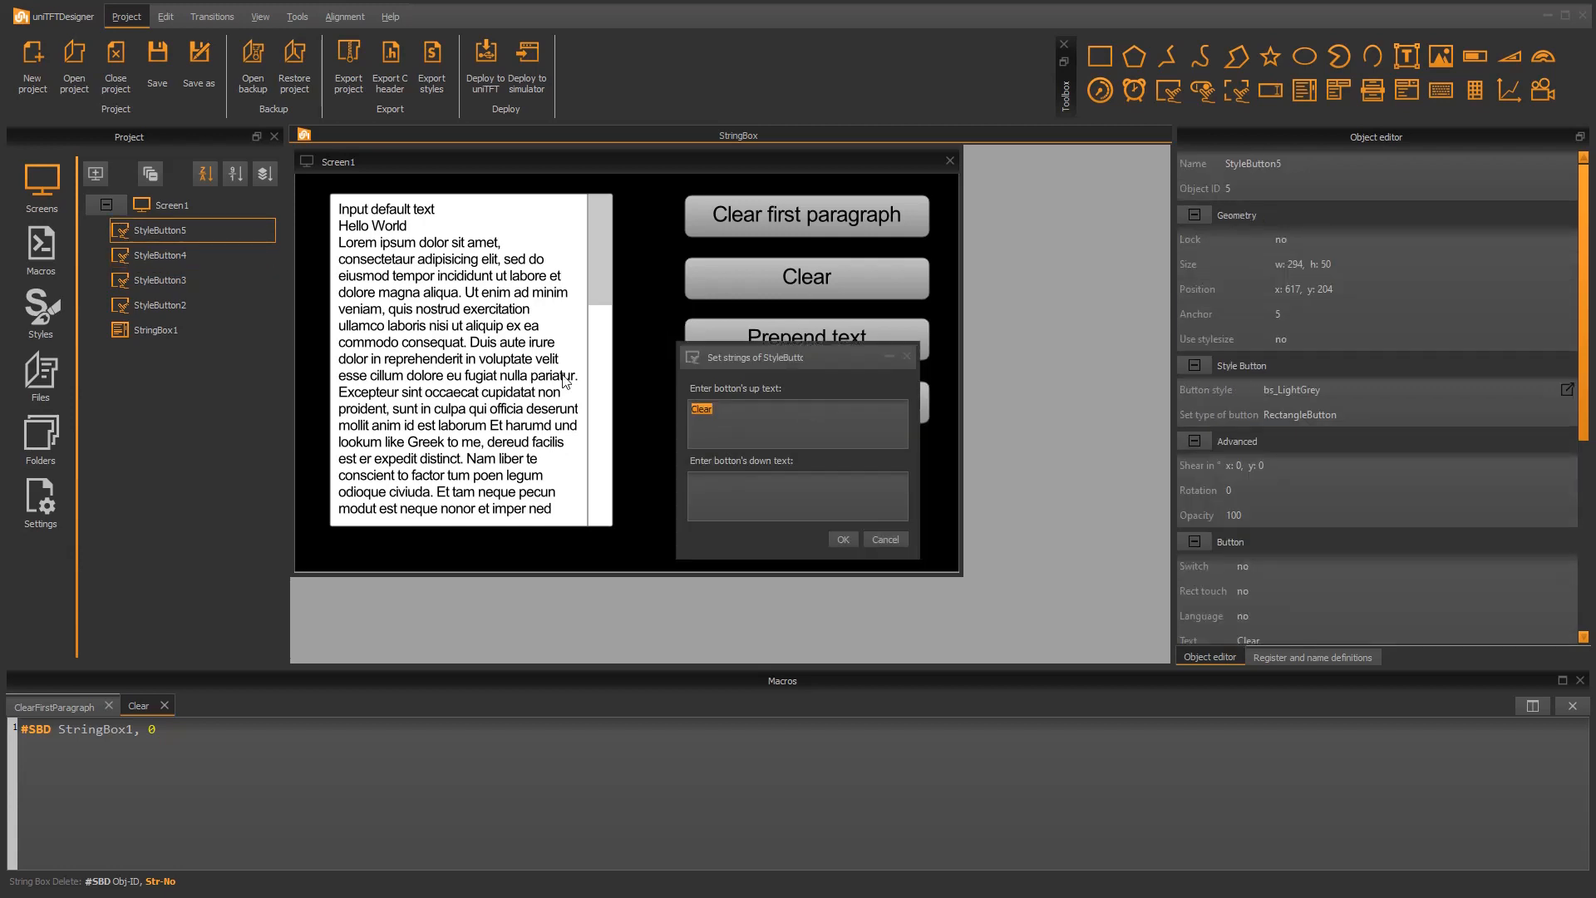
{"action": "type", "text": "Append text"}
{"action": "left_click", "coordinate": [840, 539]}
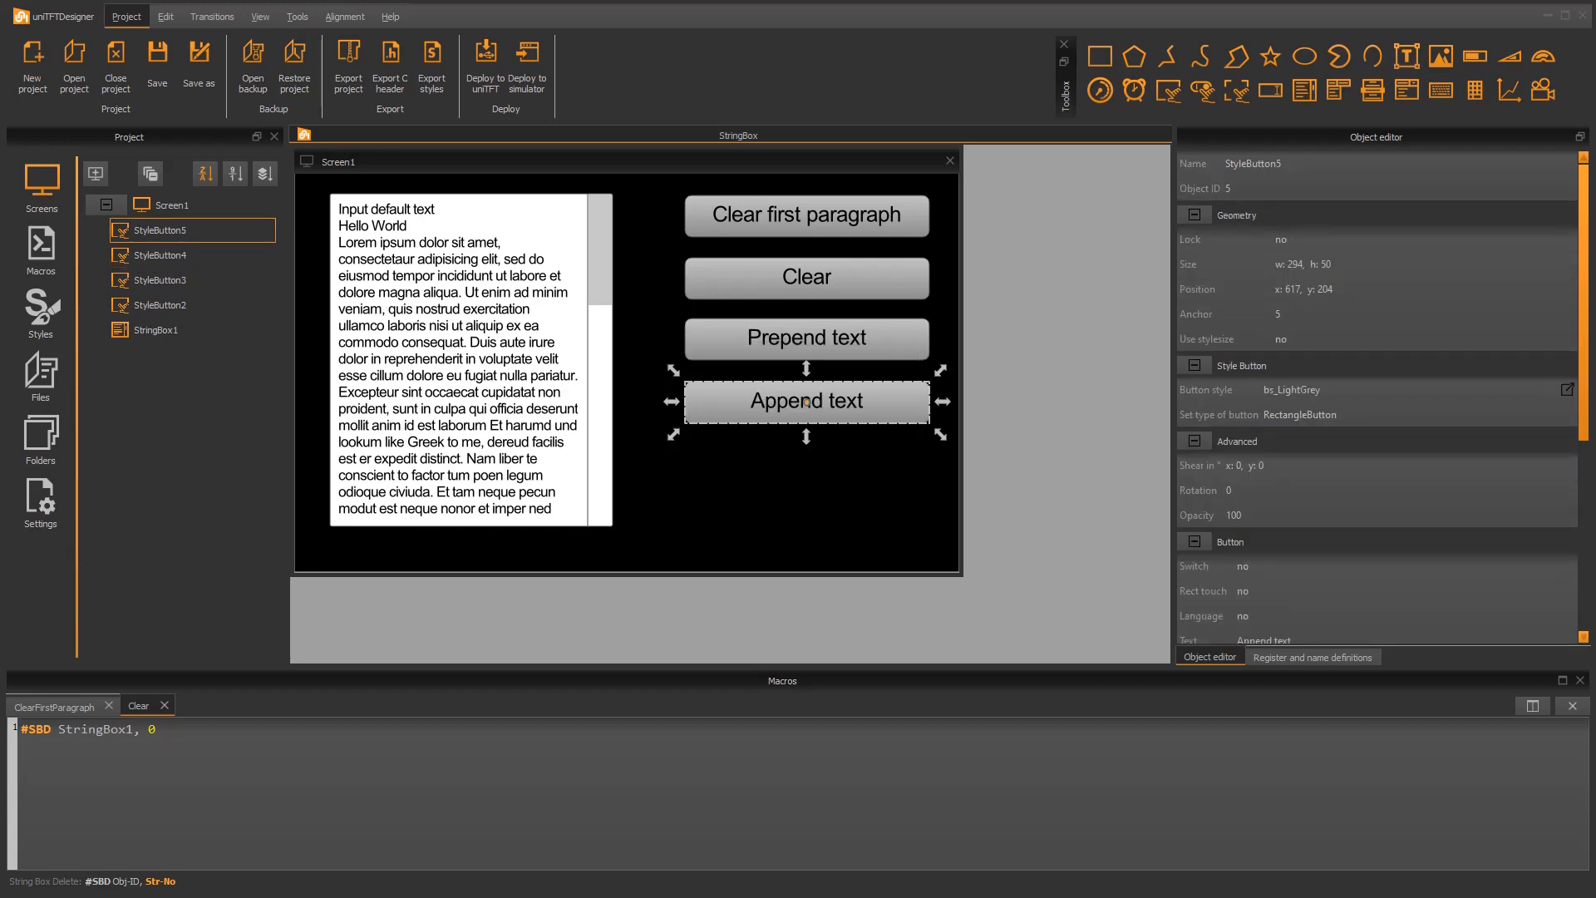
Create two new macros named PrependText and AppendText
{"action": "left_click", "coordinate": [41, 248]}
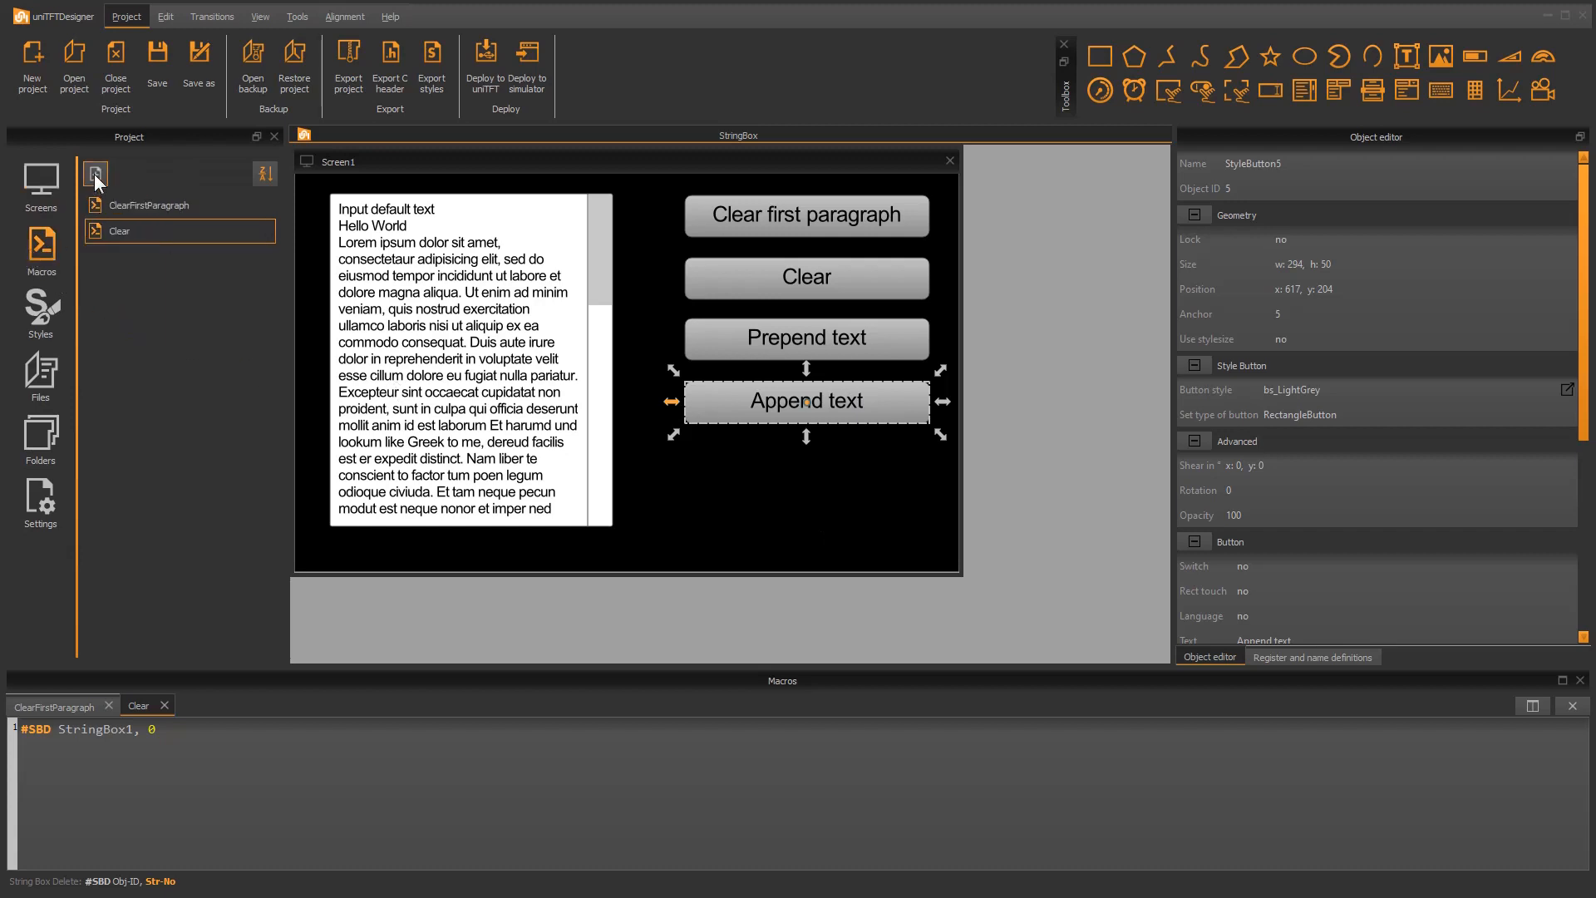
{"action": "left_click", "coordinate": [96, 175]}
{"action": "left_click", "coordinate": [96, 175]}
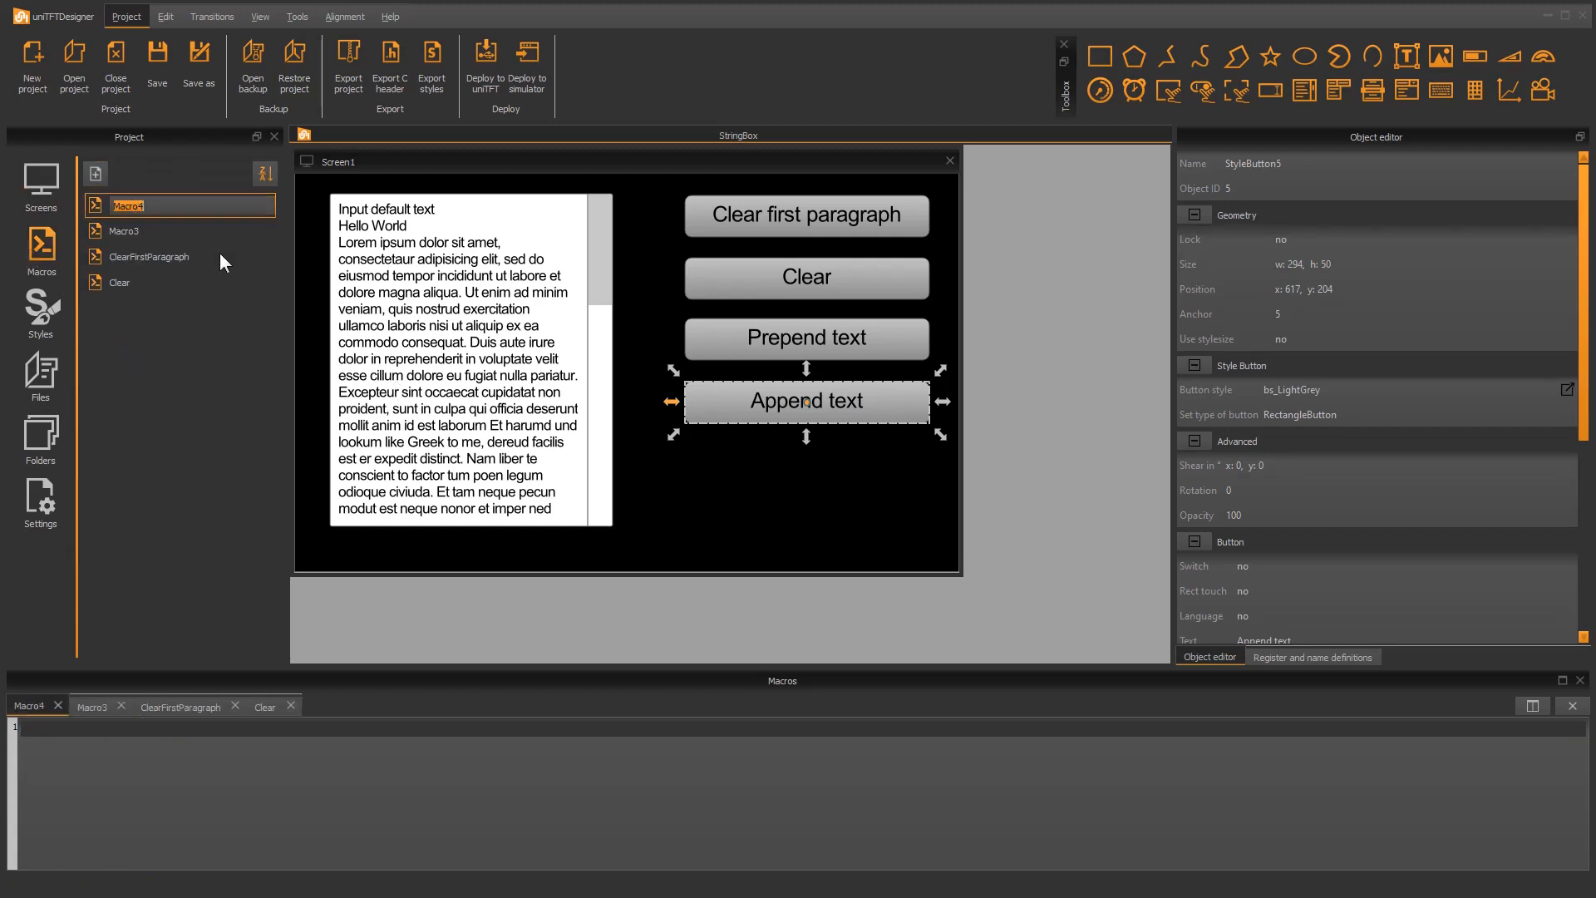
{"action": "type", "text": "PrependText"}
{"action": "key", "text": "Return"}
{"action": "double_click", "coordinate": [182, 235]}
{"action": "type", "text": "A"}
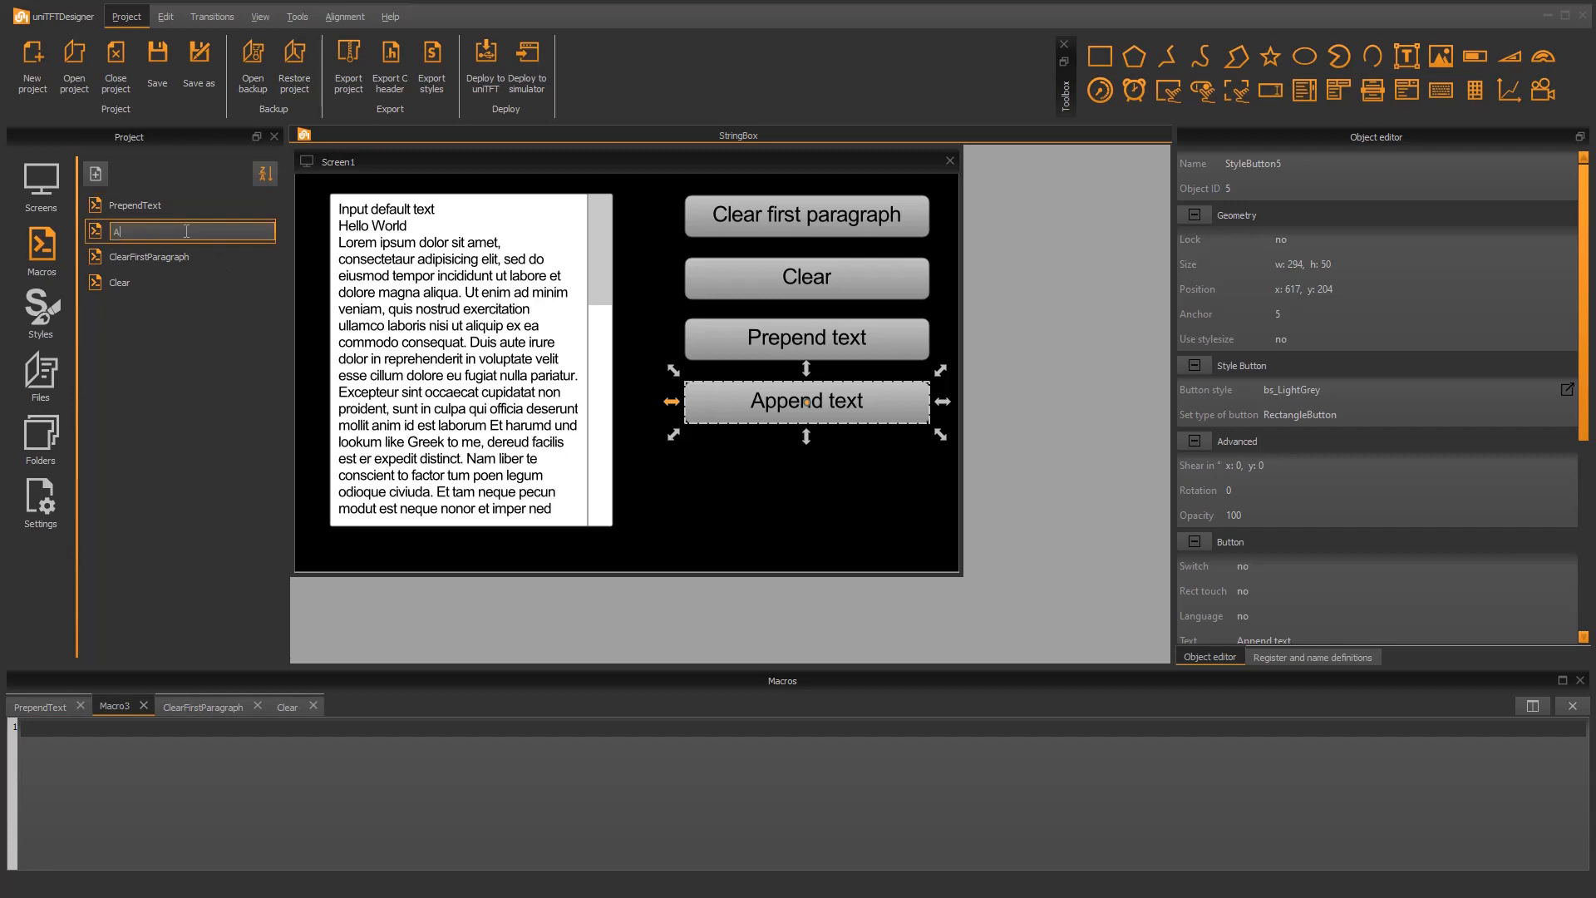
{"action": "type", "text": "ppendText"}
{"action": "key", "text": "Return"}
Assign PrependText as the press macro of the Prepend text button and AppendText as that of the Append text button
{"action": "left_click", "coordinate": [735, 332]}
{"action": "scroll", "coordinate": [1424, 511], "scroll_direction": "down", "scroll_amount": 5}
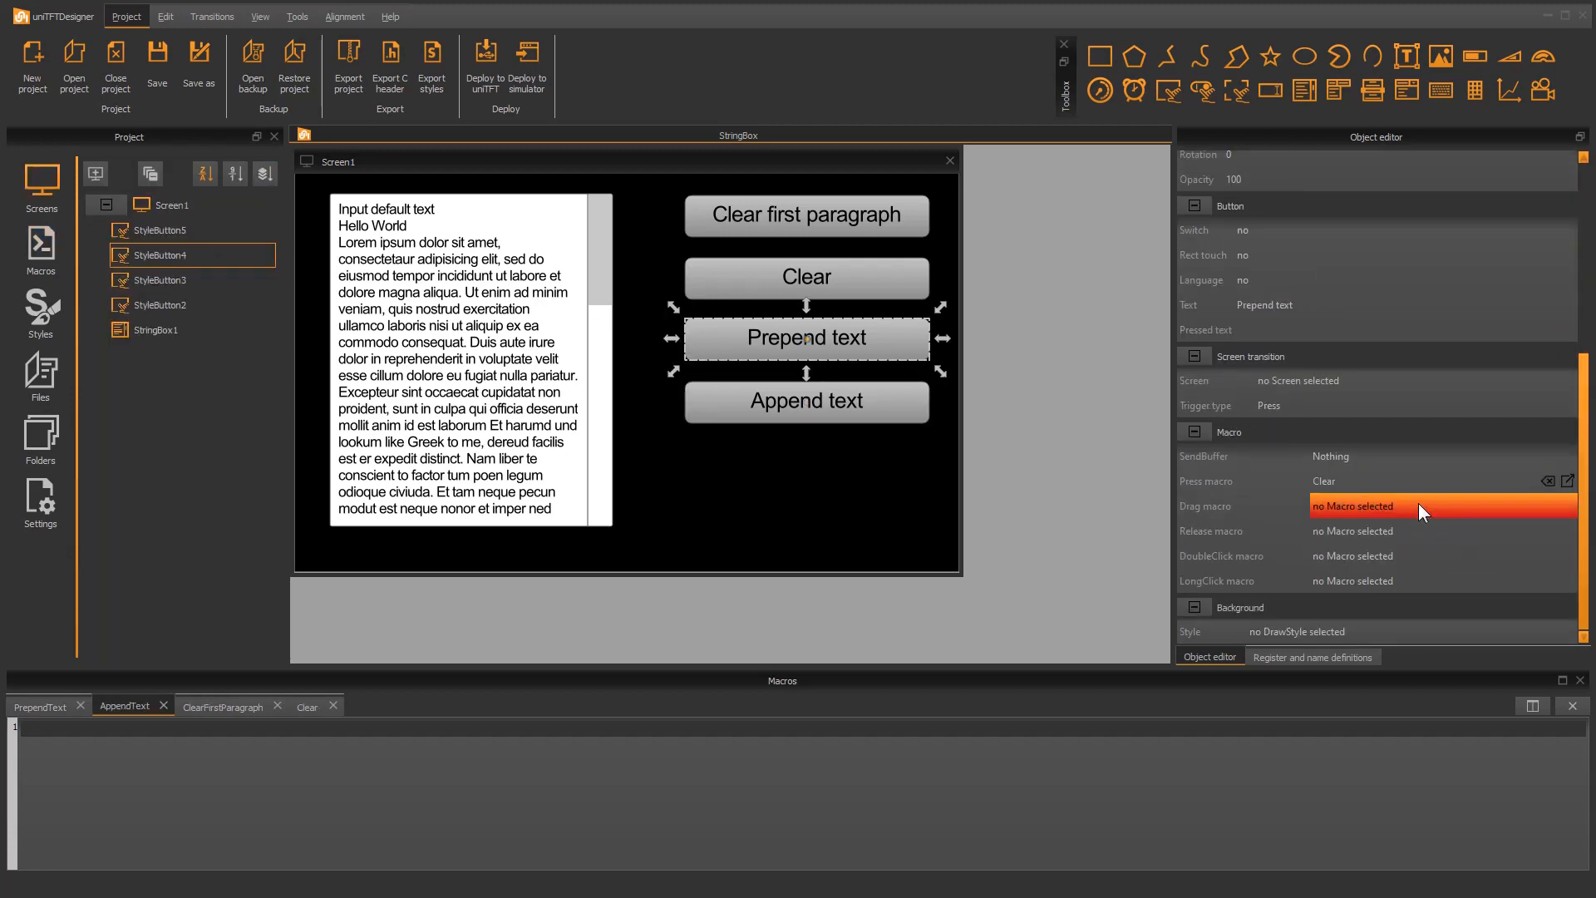
{"action": "left_click", "coordinate": [1414, 486]}
{"action": "left_click", "coordinate": [1394, 553]}
{"action": "left_click", "coordinate": [816, 394]}
{"action": "scroll", "coordinate": [1427, 491], "scroll_direction": "down", "scroll_amount": 5}
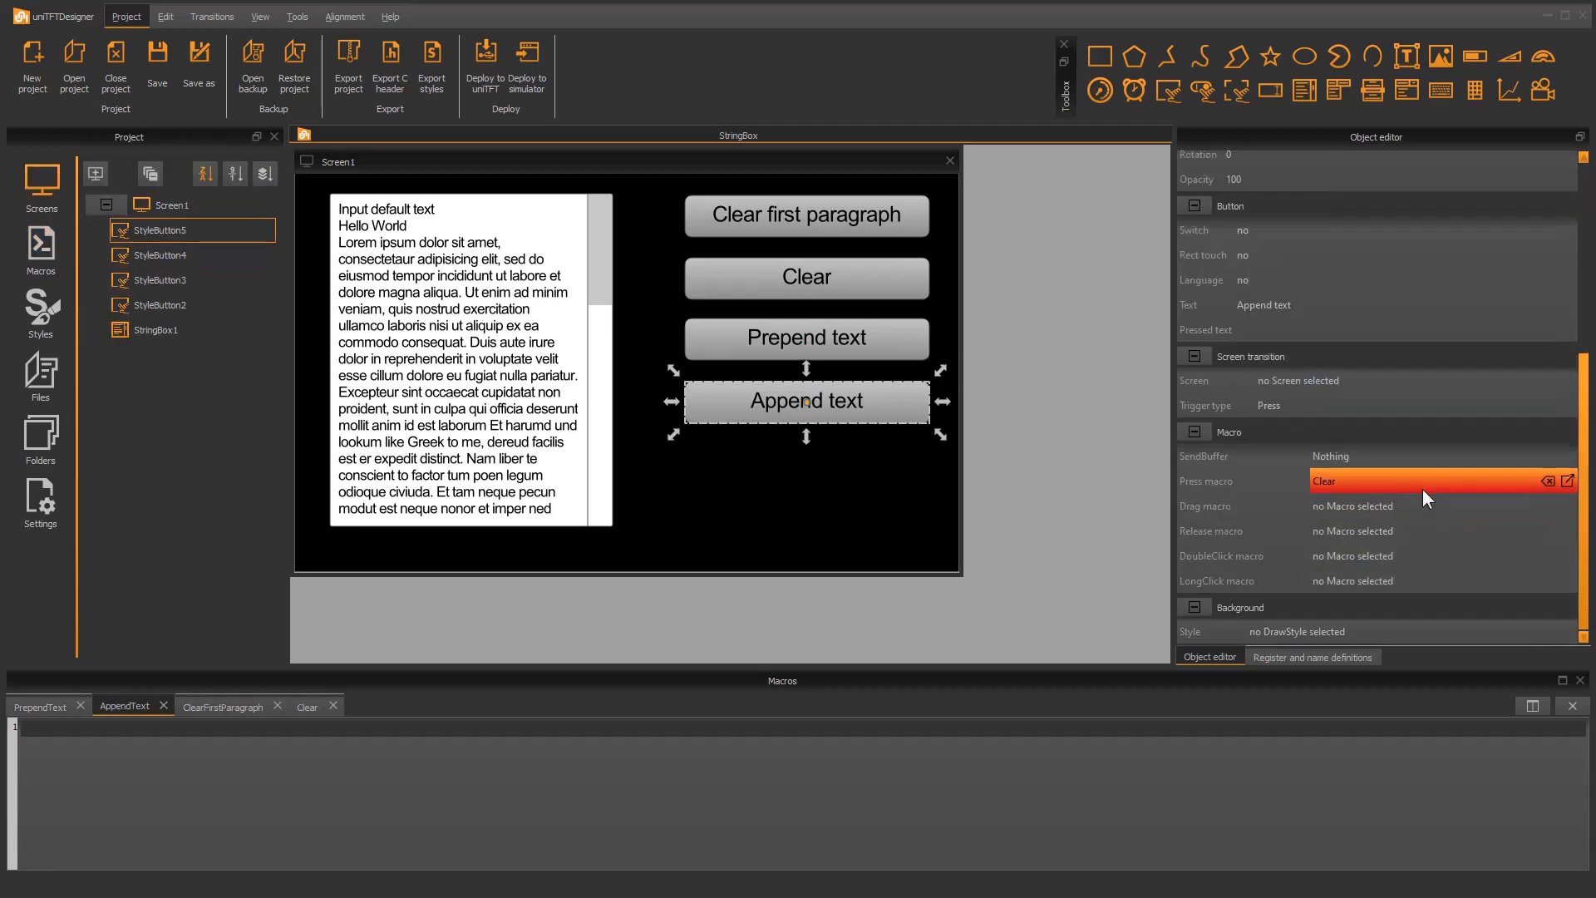
{"action": "left_click", "coordinate": [1423, 489]}
{"action": "left_click", "coordinate": [1358, 507]}
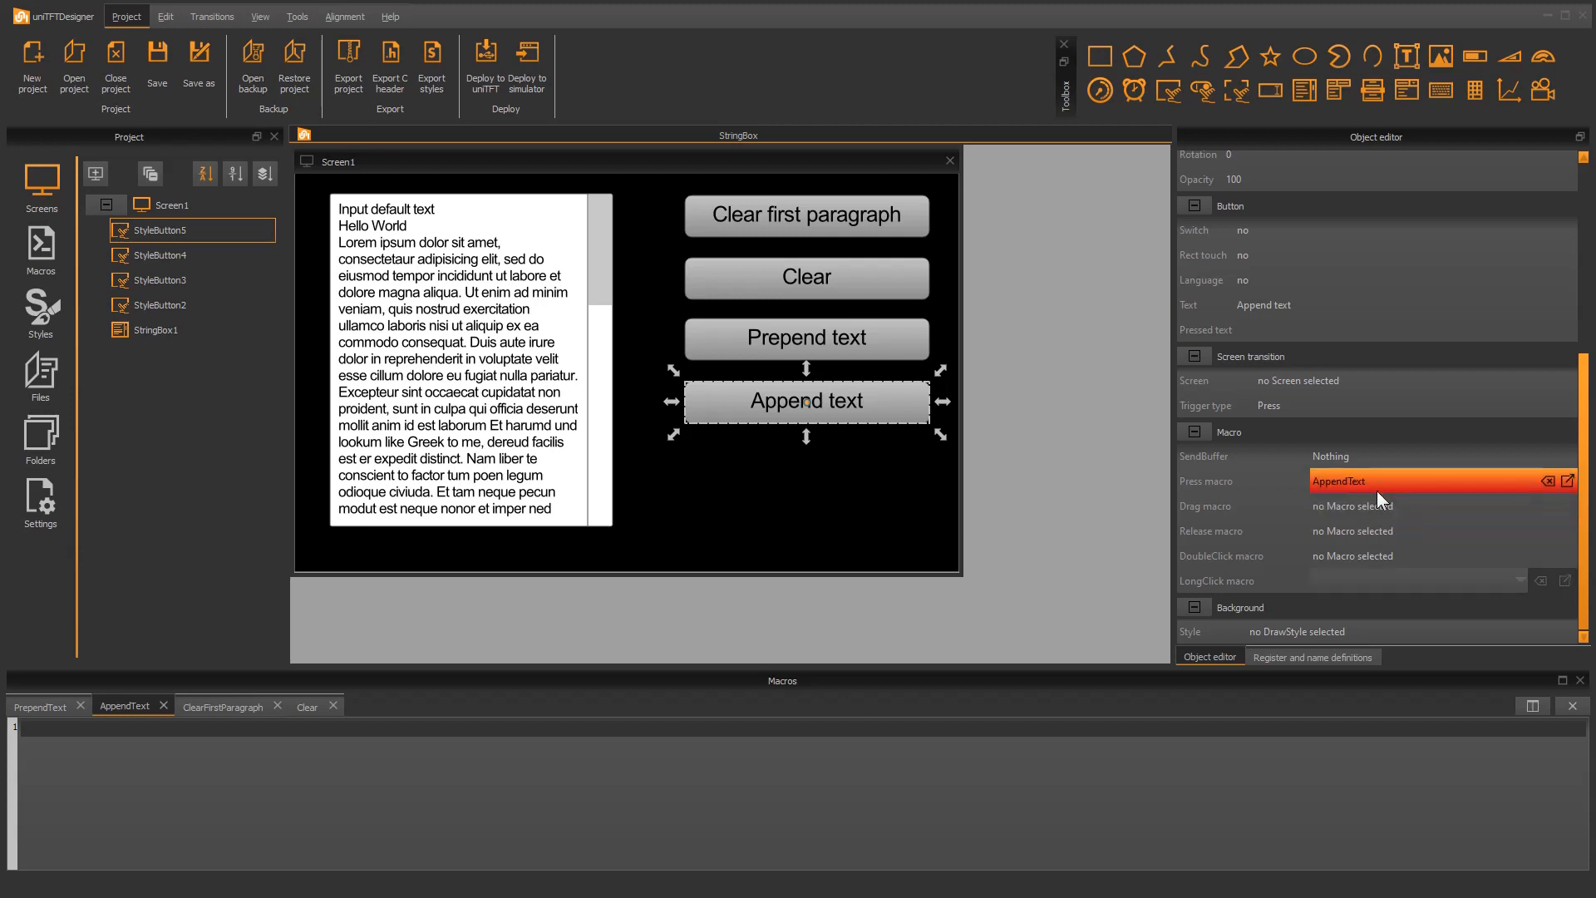
Write the command #SBA StringBox1, 1,"Prepend text" in the PrependText macro
{"action": "left_click", "coordinate": [38, 706]}
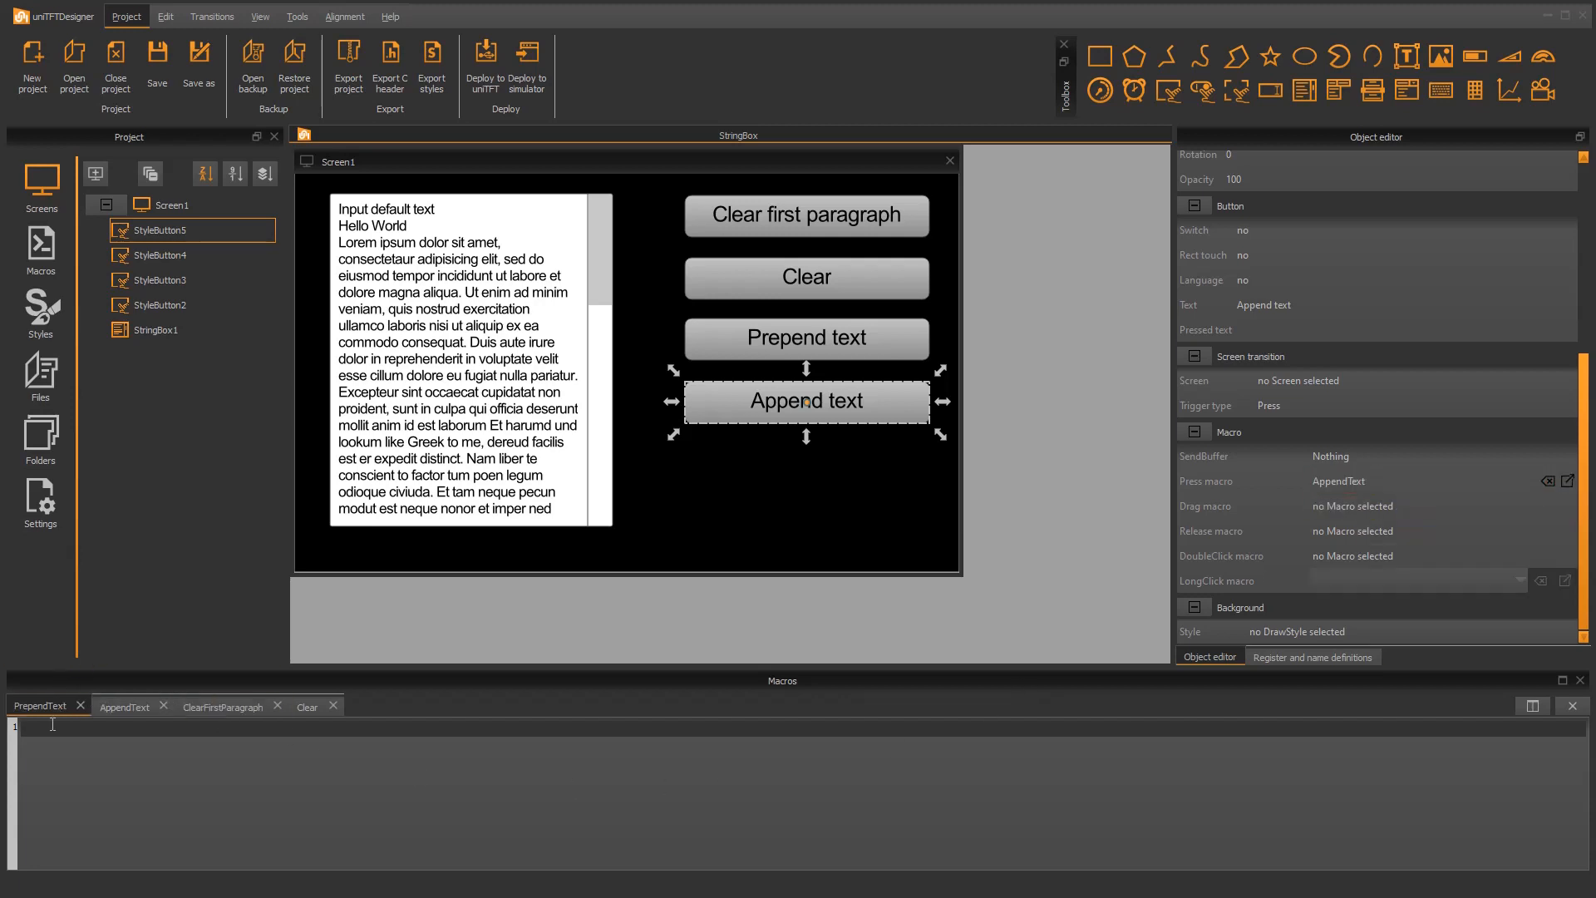
{"action": "type", "text": "#SBA"}
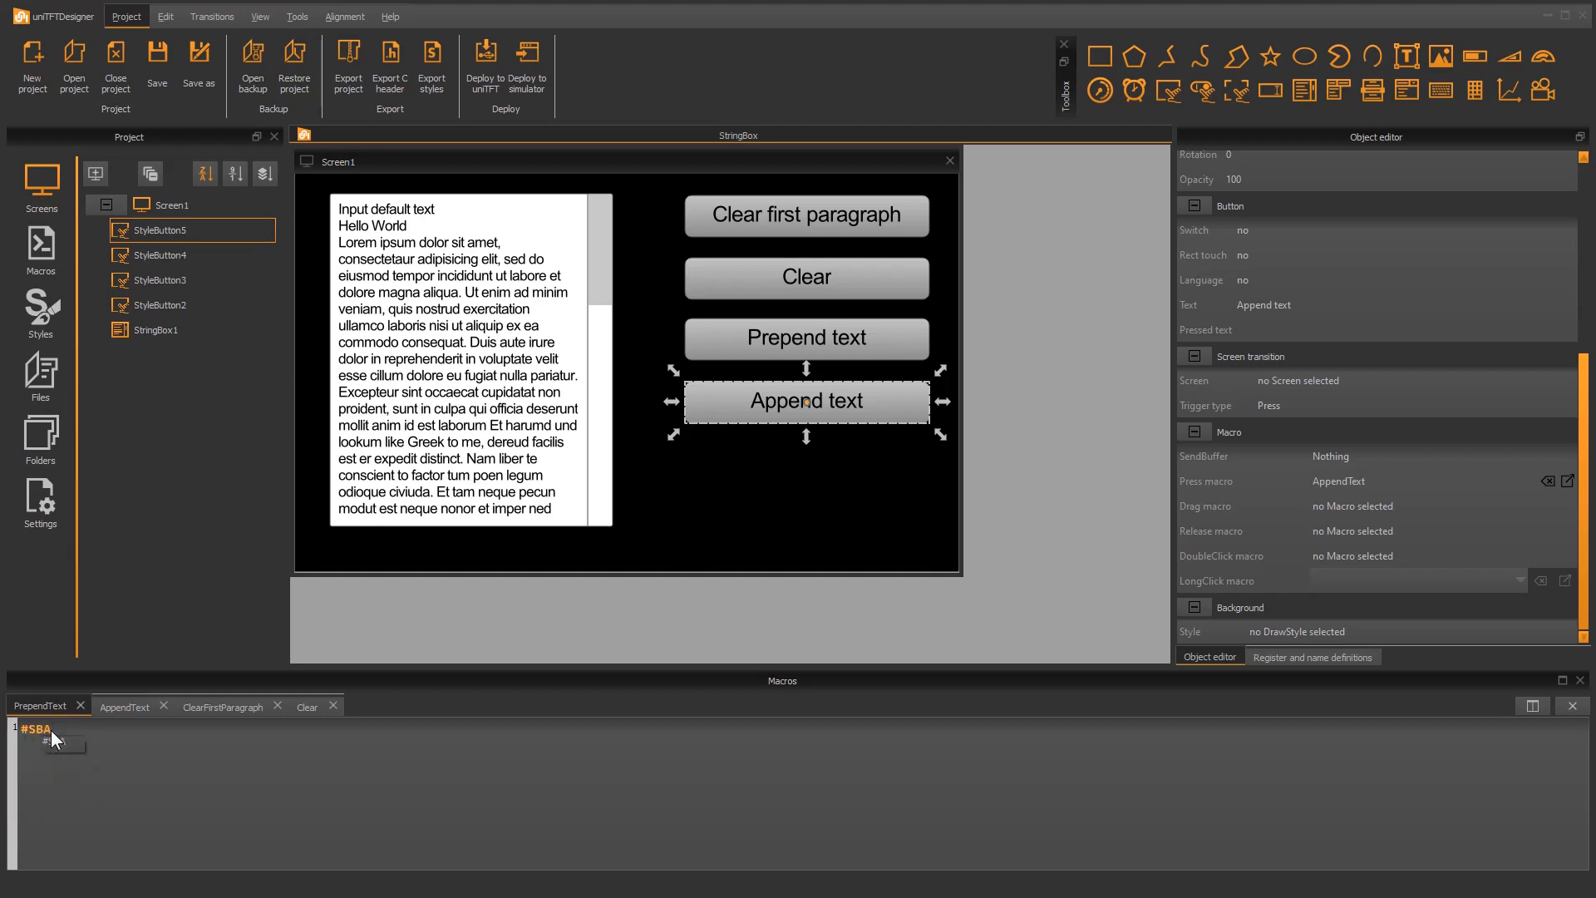
{"action": "key", "text": "Down"}
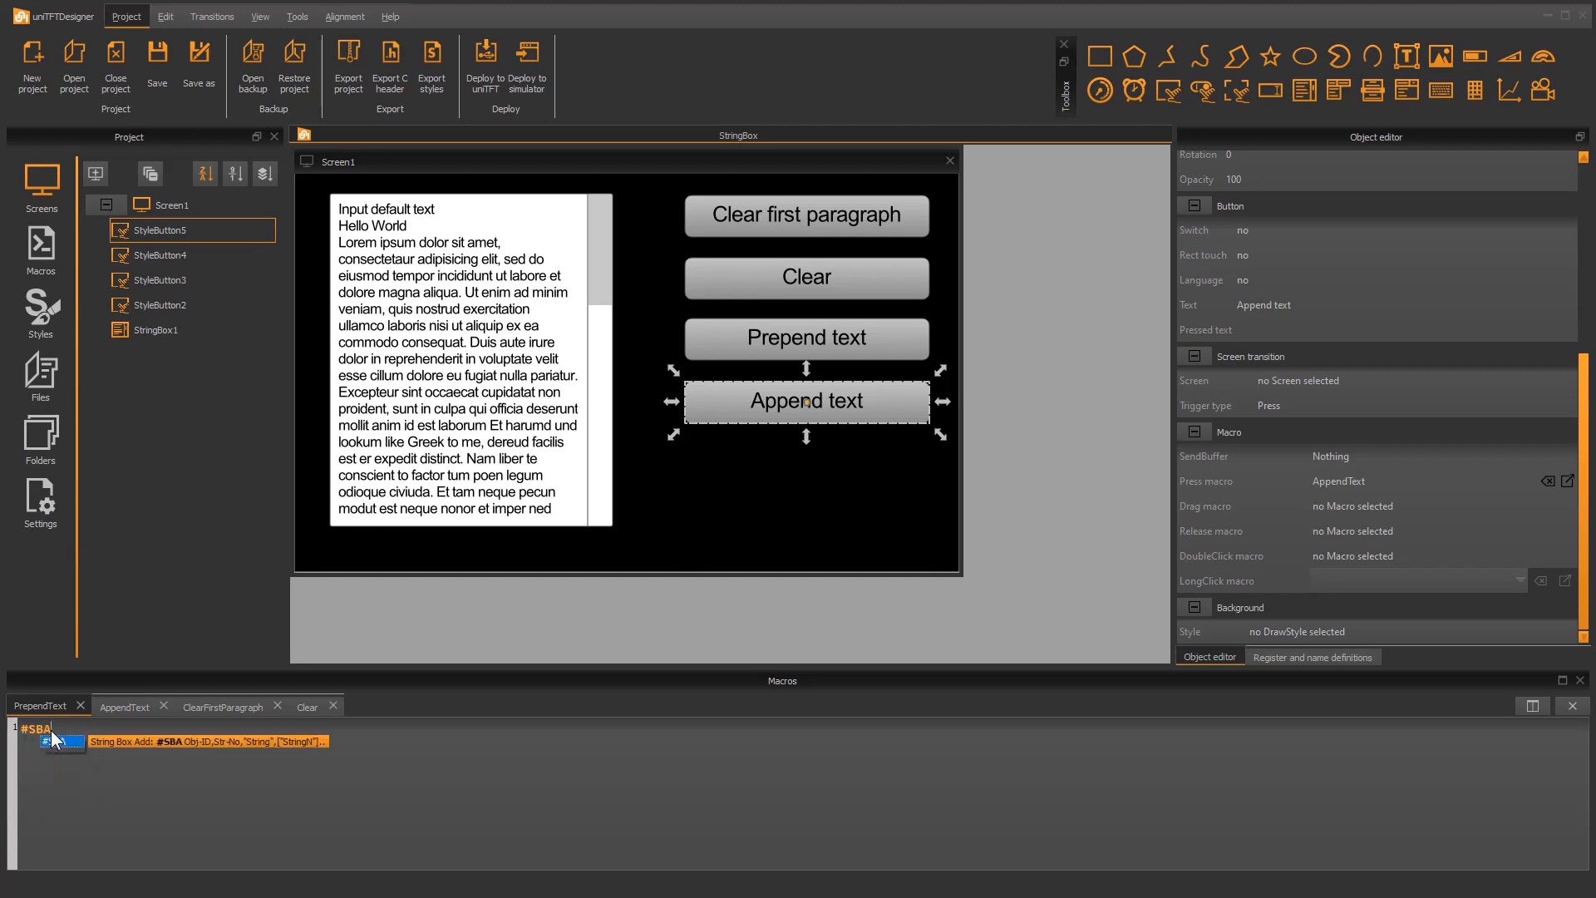
{"action": "key", "text": "Return"}
{"action": "key", "text": "Down"}
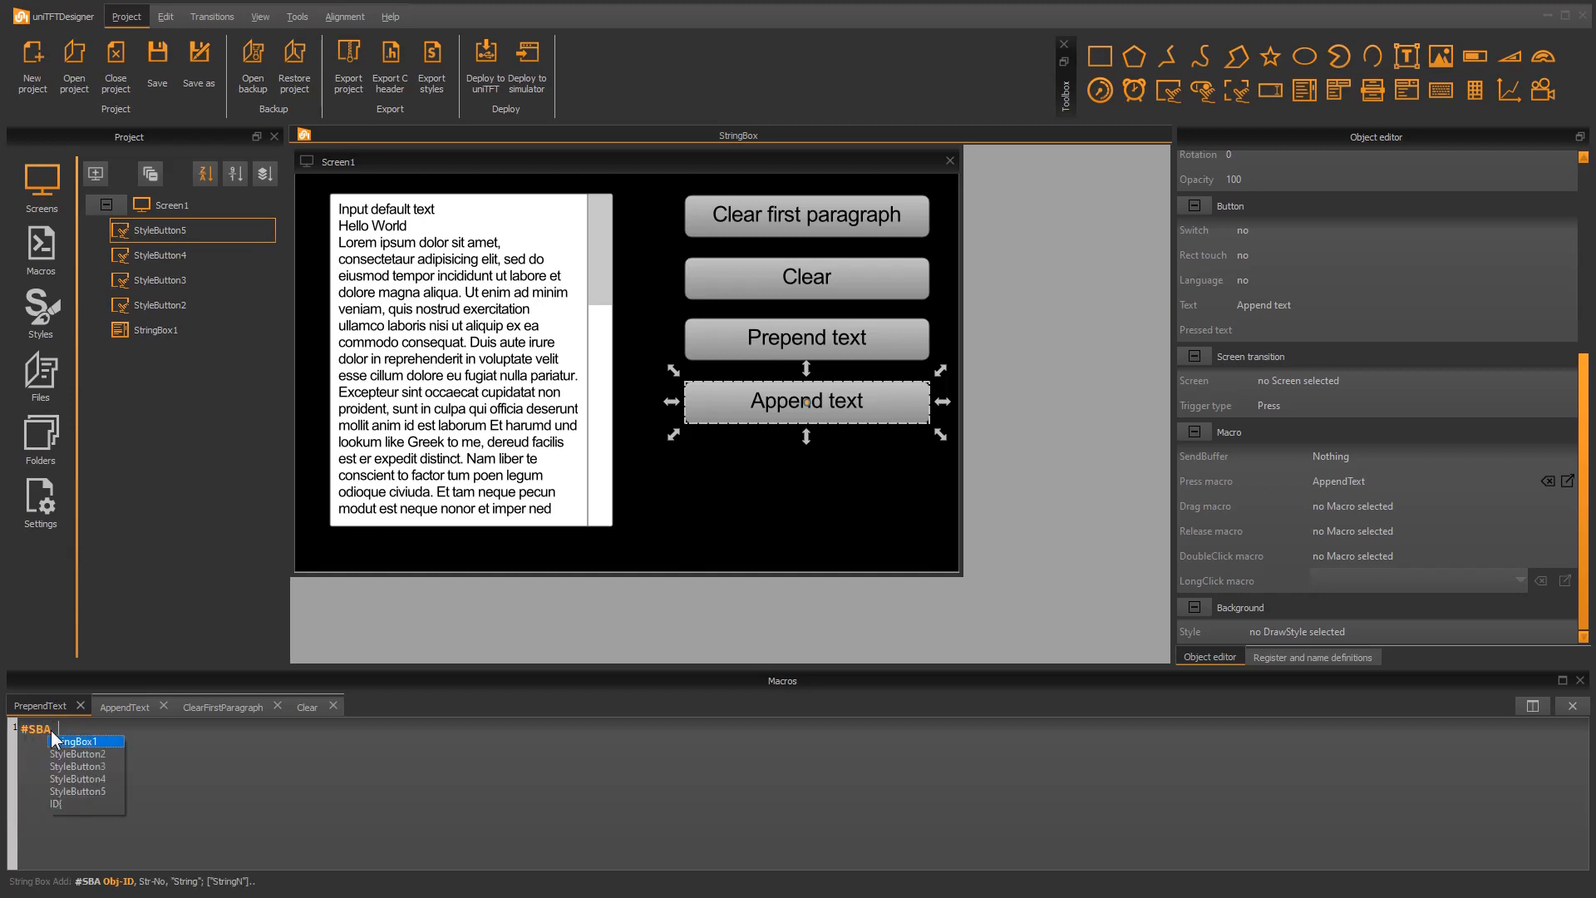
{"action": "key", "text": "Return"}
{"action": "type", "text": "1, 1"}
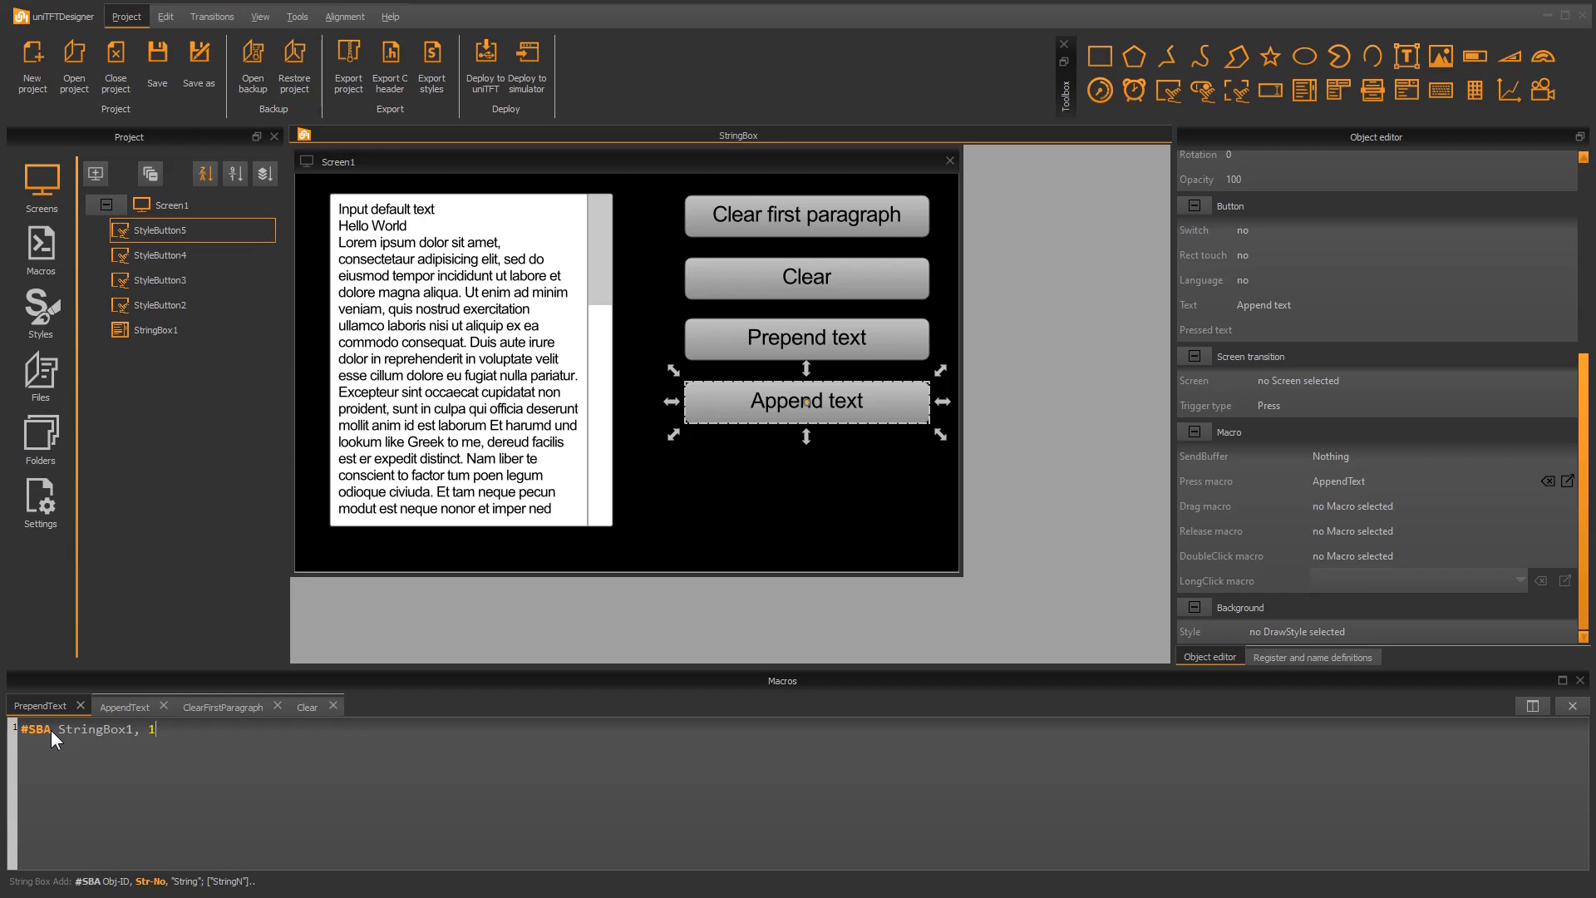
{"action": "type", "text": ",\"Prepend text"}
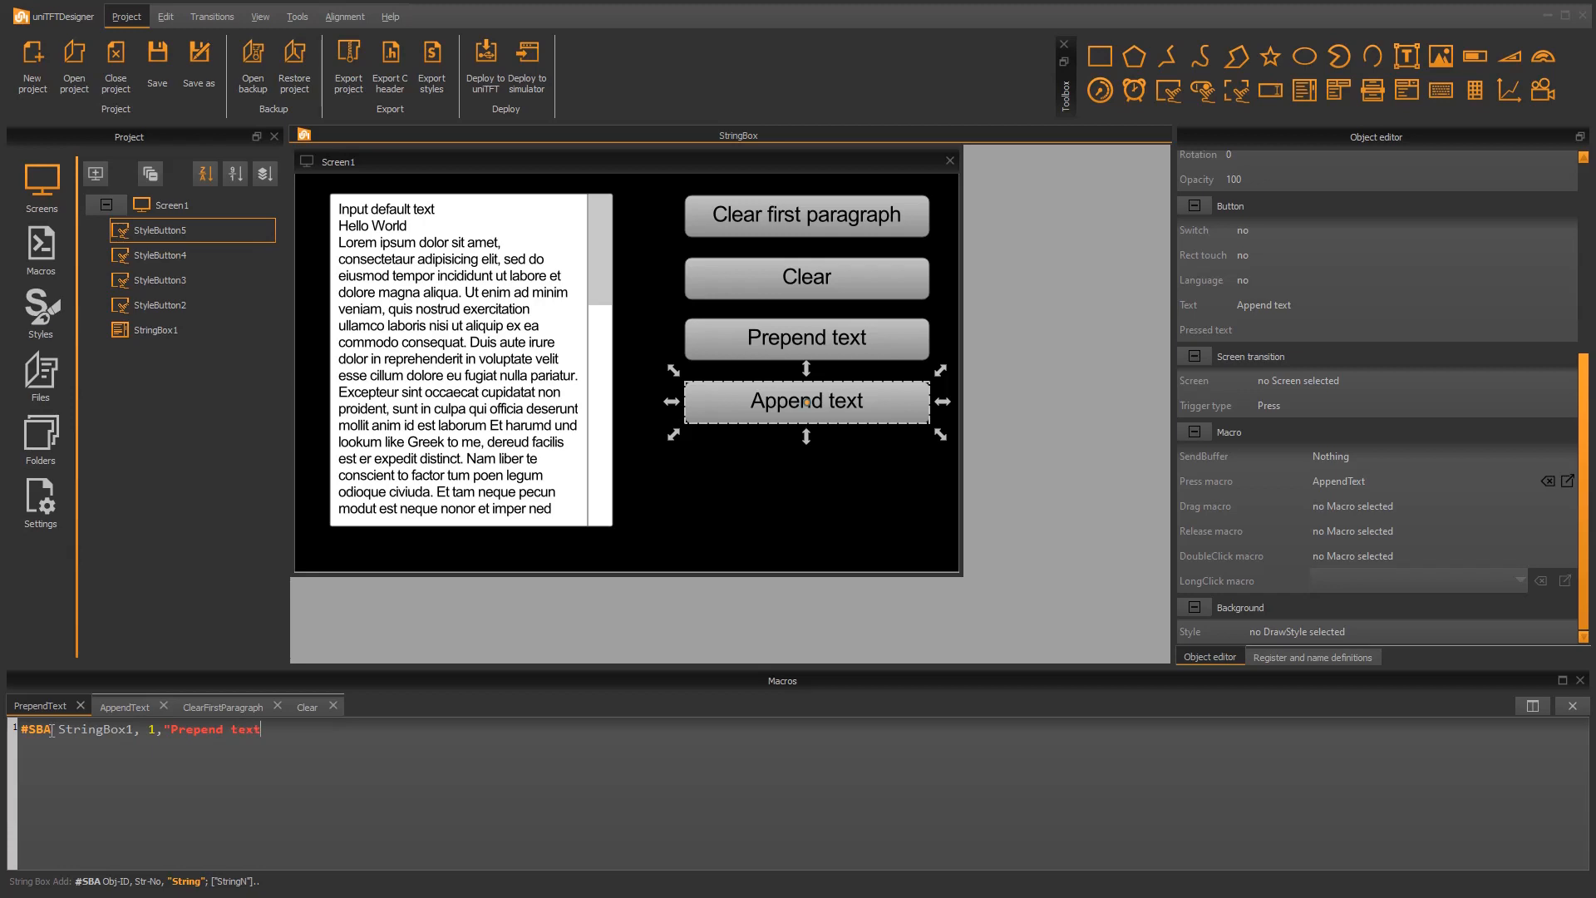
Write the command #SBA StringBox1, 0,"Append text" in the AppendText macro
{"action": "left_click", "coordinate": [111, 708]}
{"action": "left_click", "coordinate": [111, 738]}
{"action": "type", "text": "#SBA"}
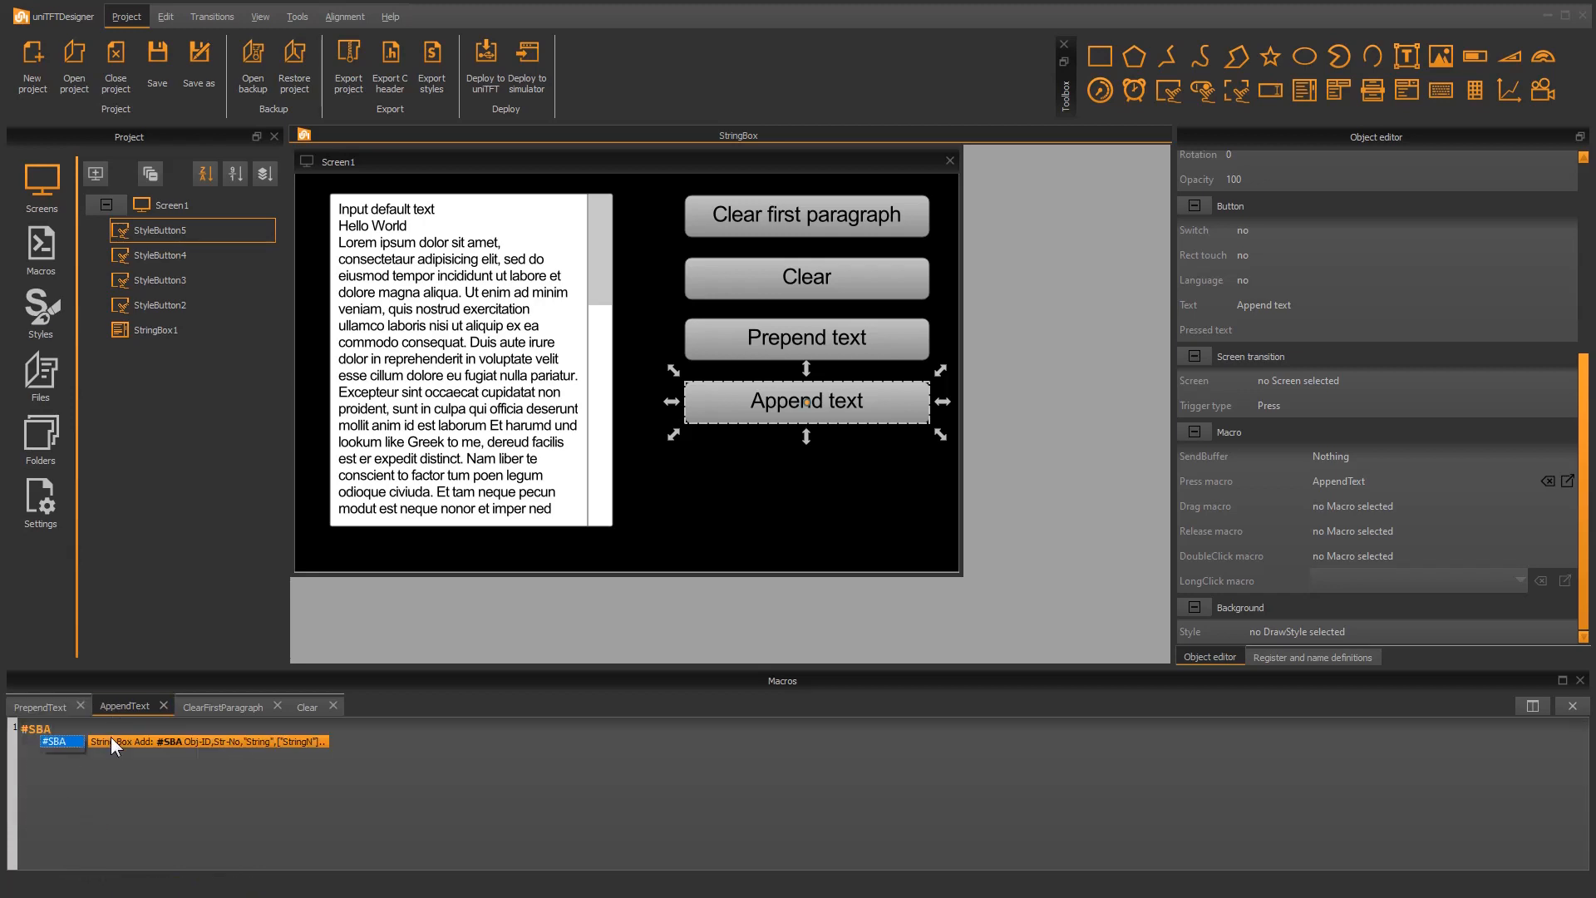
{"action": "type", "text": " StringBox1, 0,\"Append text\""}
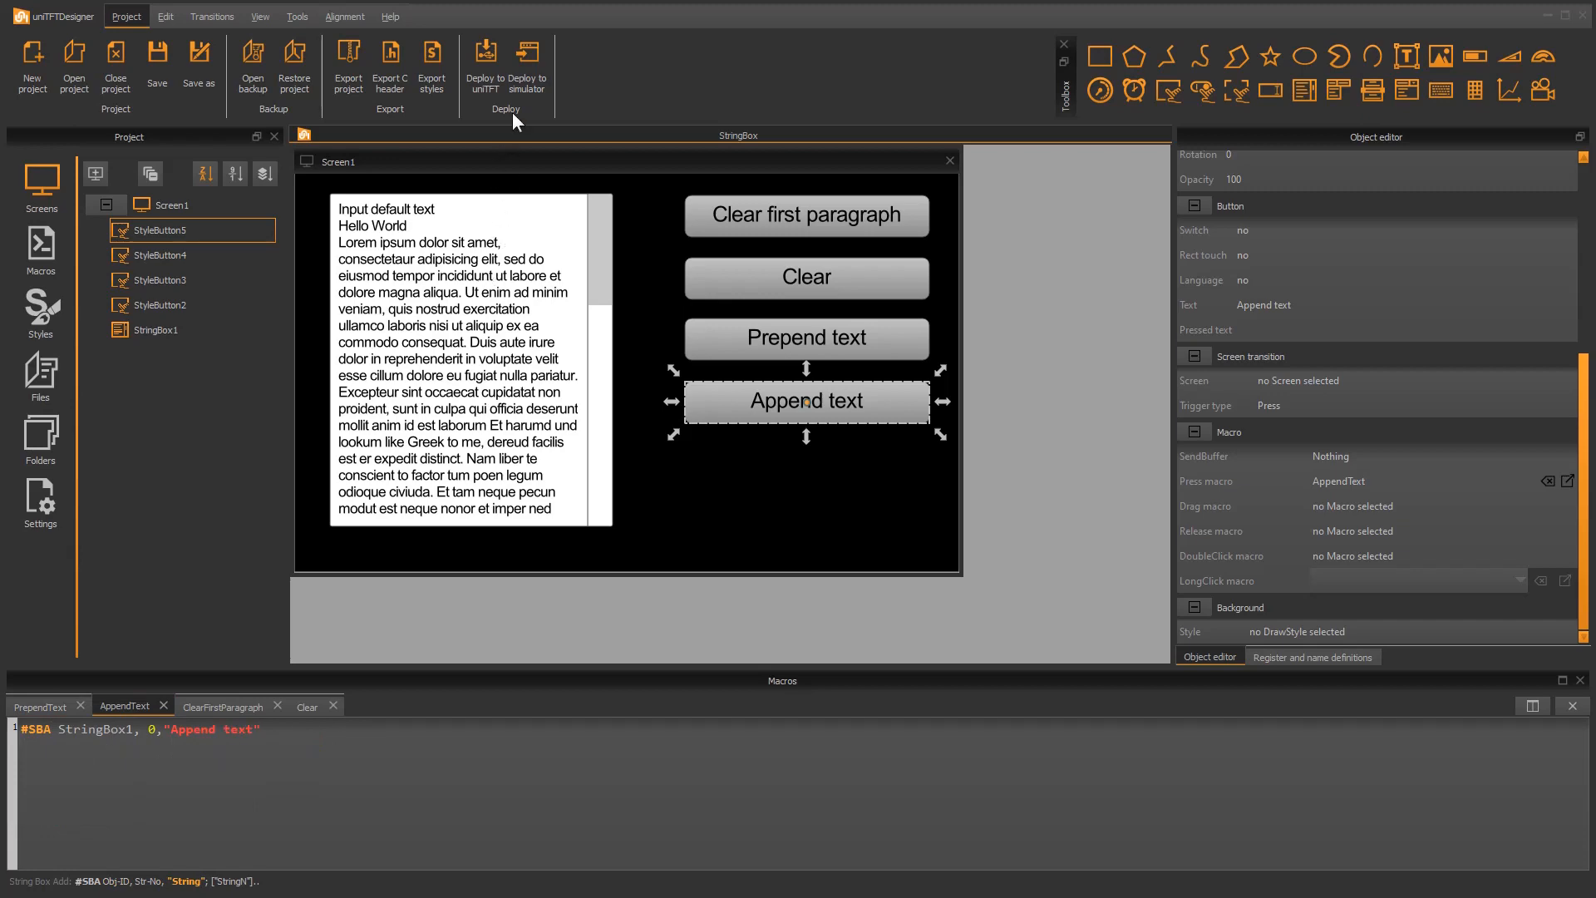
Deploy the project to the simulator, test the Prepend text and Append text buttons, and close the simulator
{"action": "left_click", "coordinate": [528, 59]}
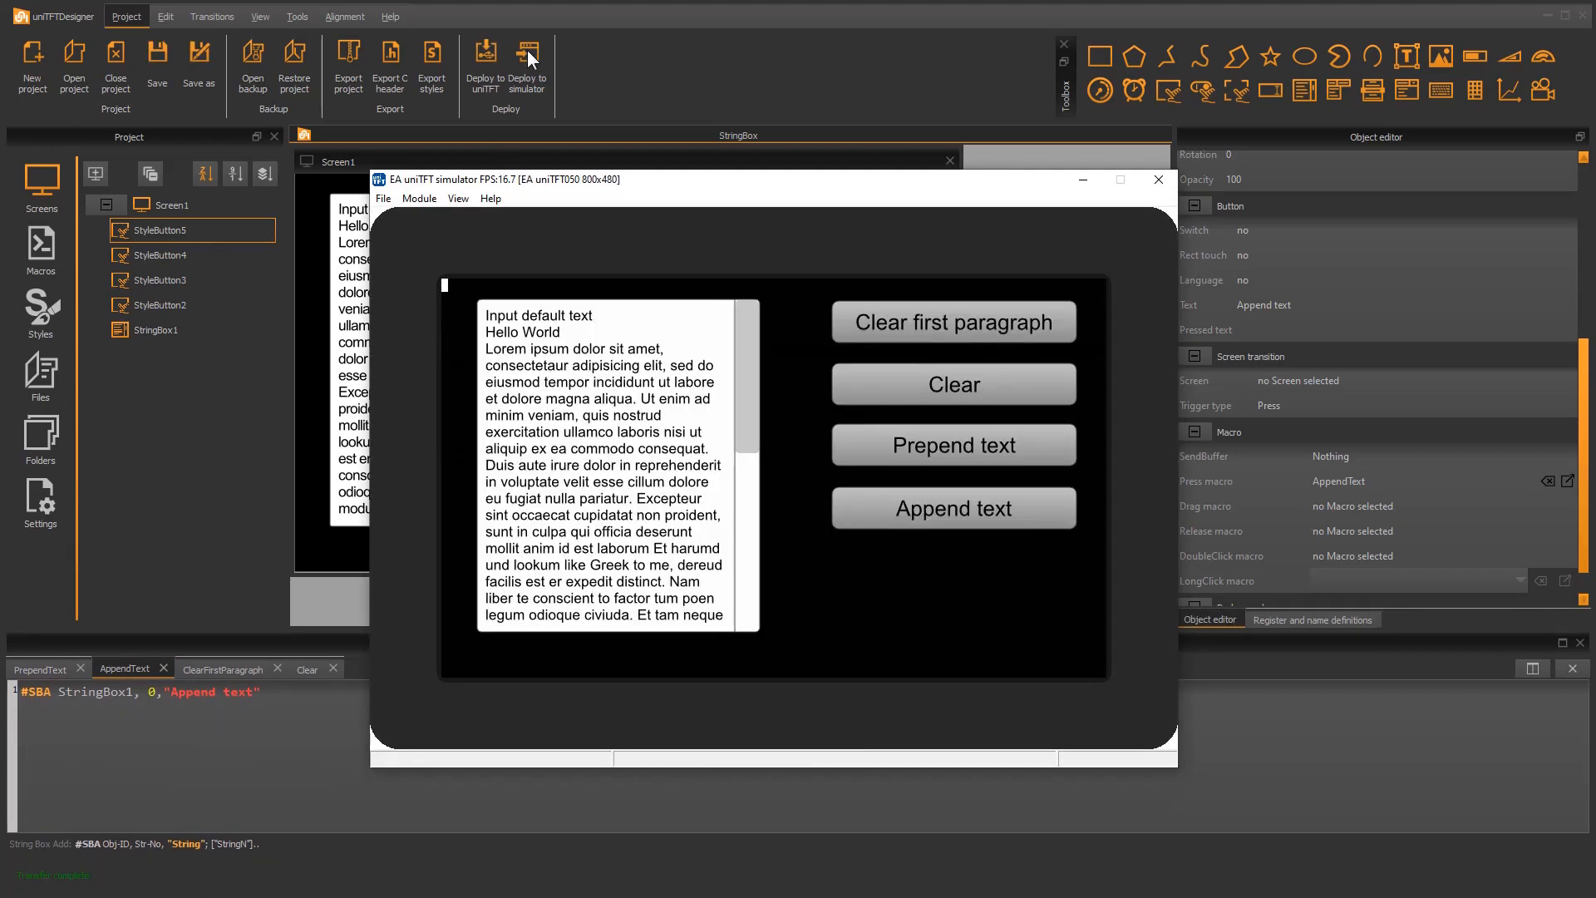
{"action": "left_click", "coordinate": [938, 454]}
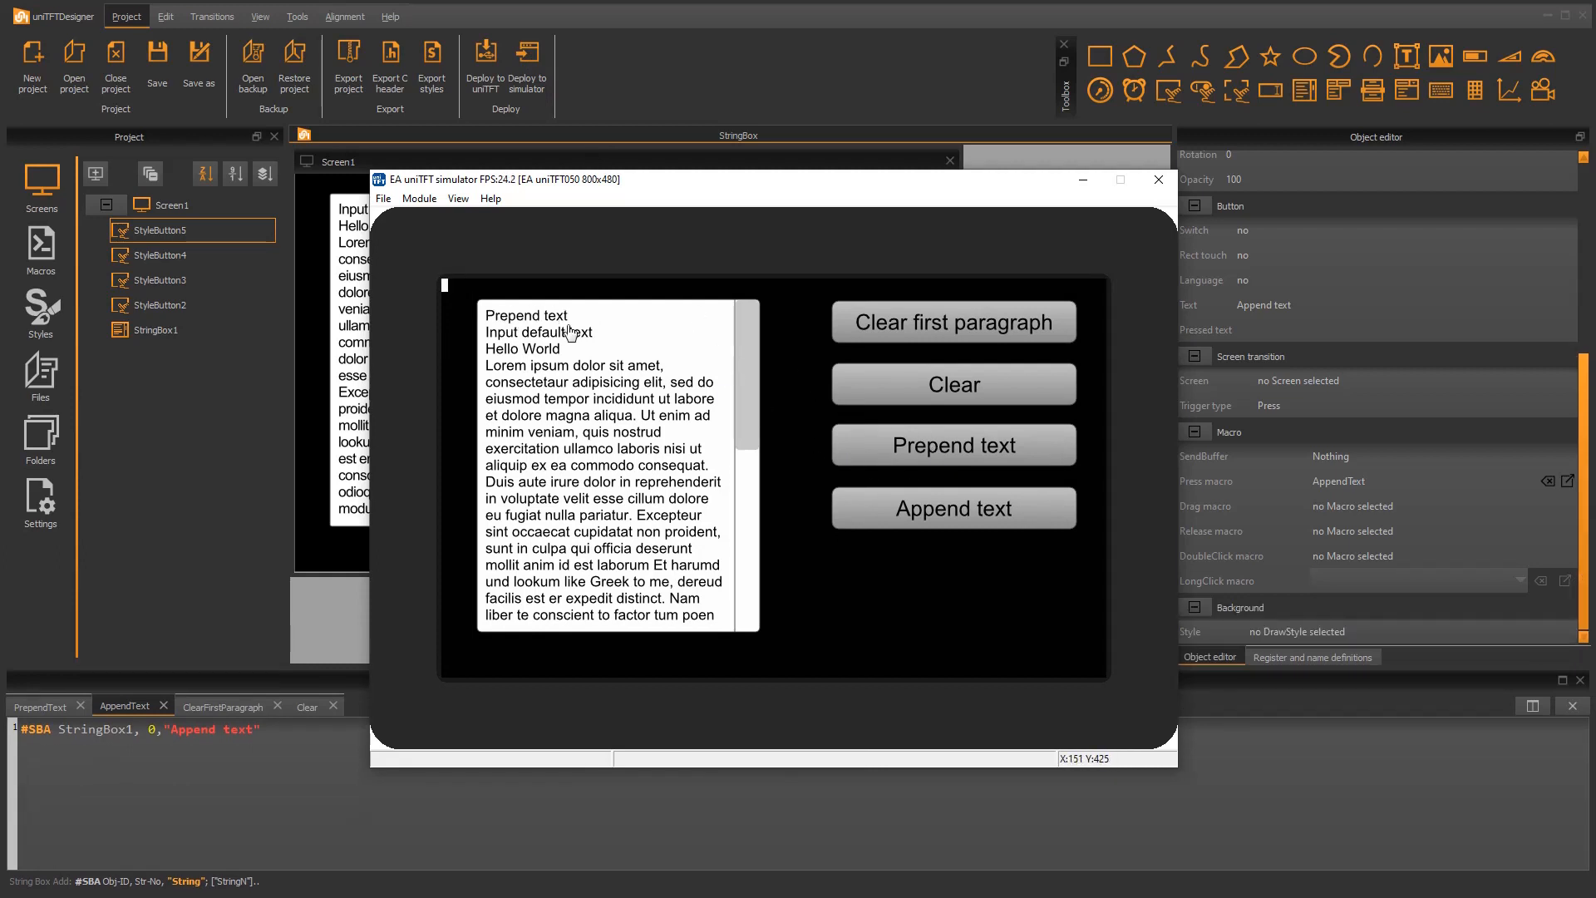
{"action": "left_click", "coordinate": [932, 511]}
{"action": "left_click_drag", "start_coordinate": [745, 370], "coordinate": [755, 598]}
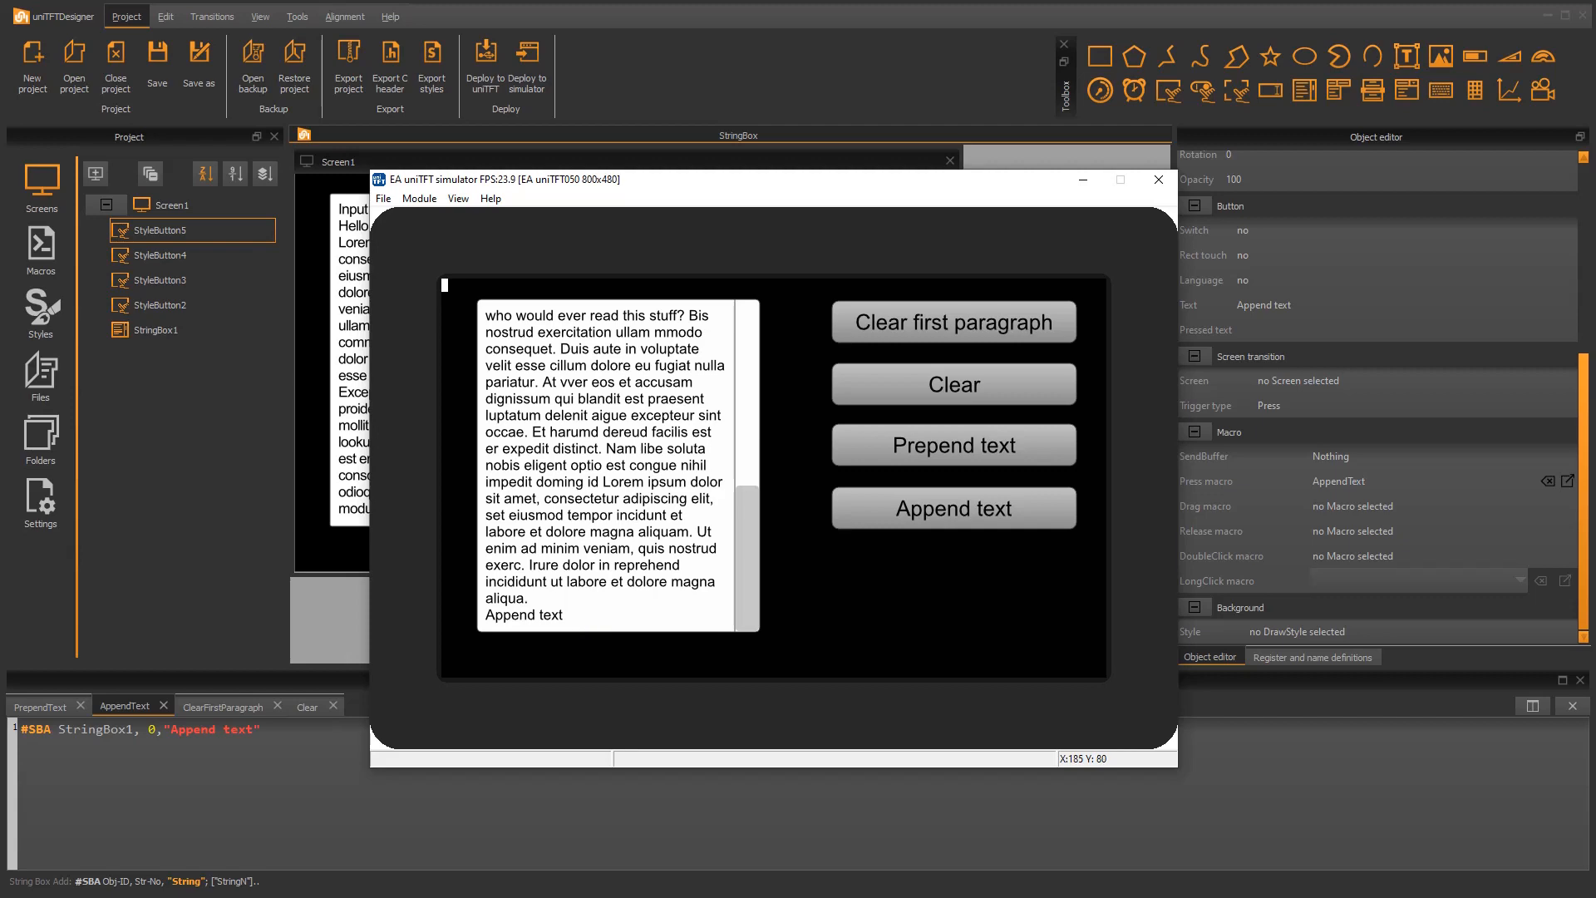
{"action": "left_click", "coordinate": [1157, 180]}
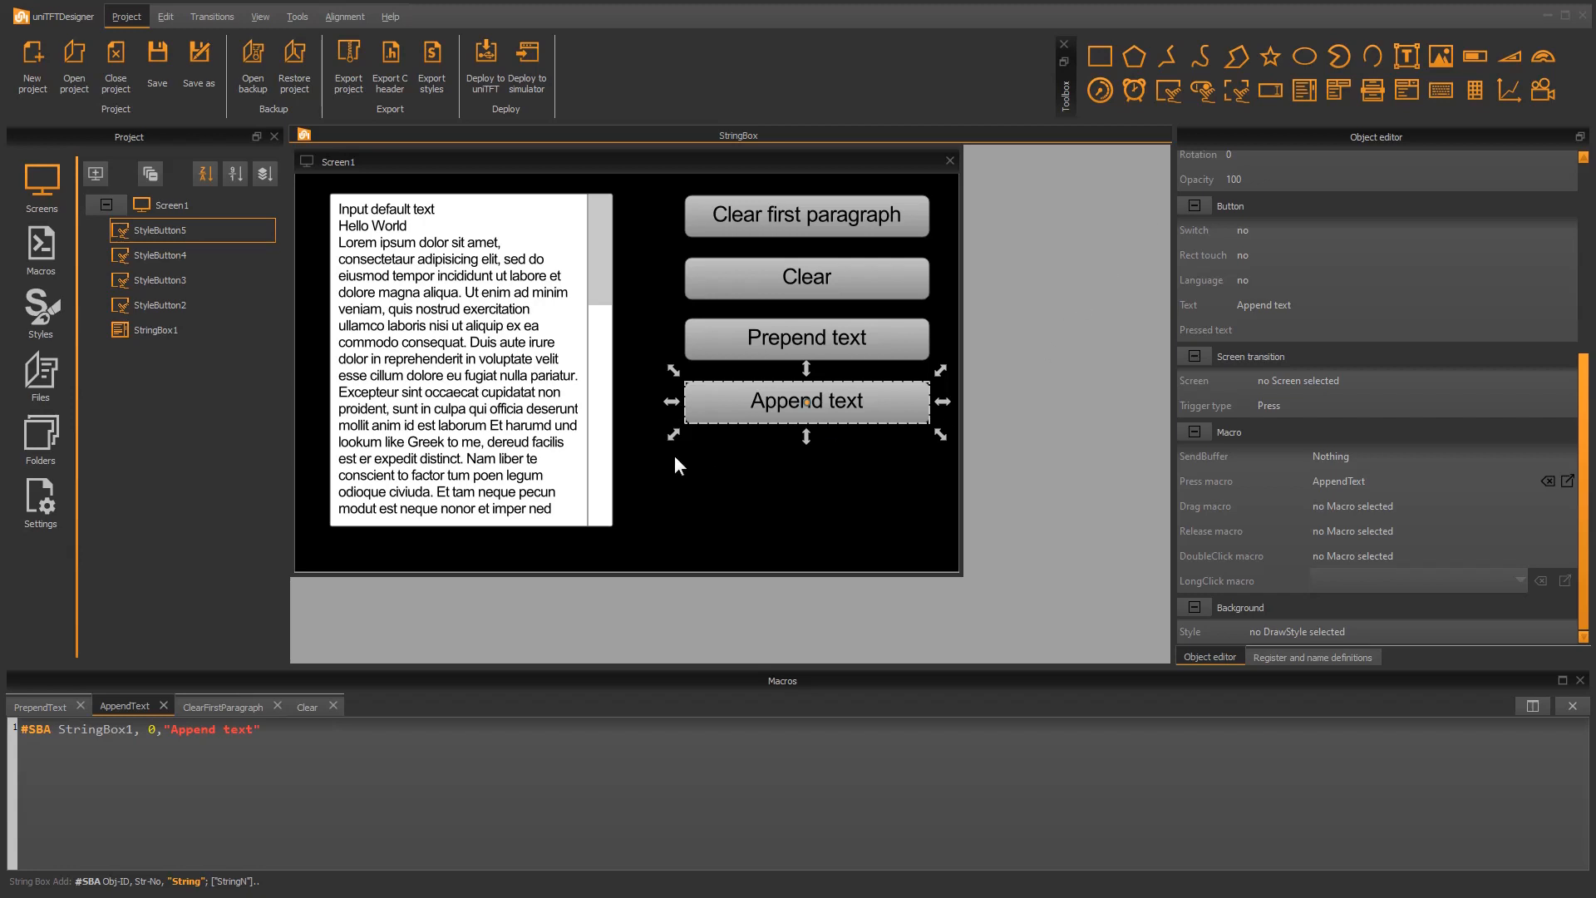
Add LoremIpsum.txt to the project files and set its project folder to /string/
{"action": "left_click", "coordinate": [43, 376]}
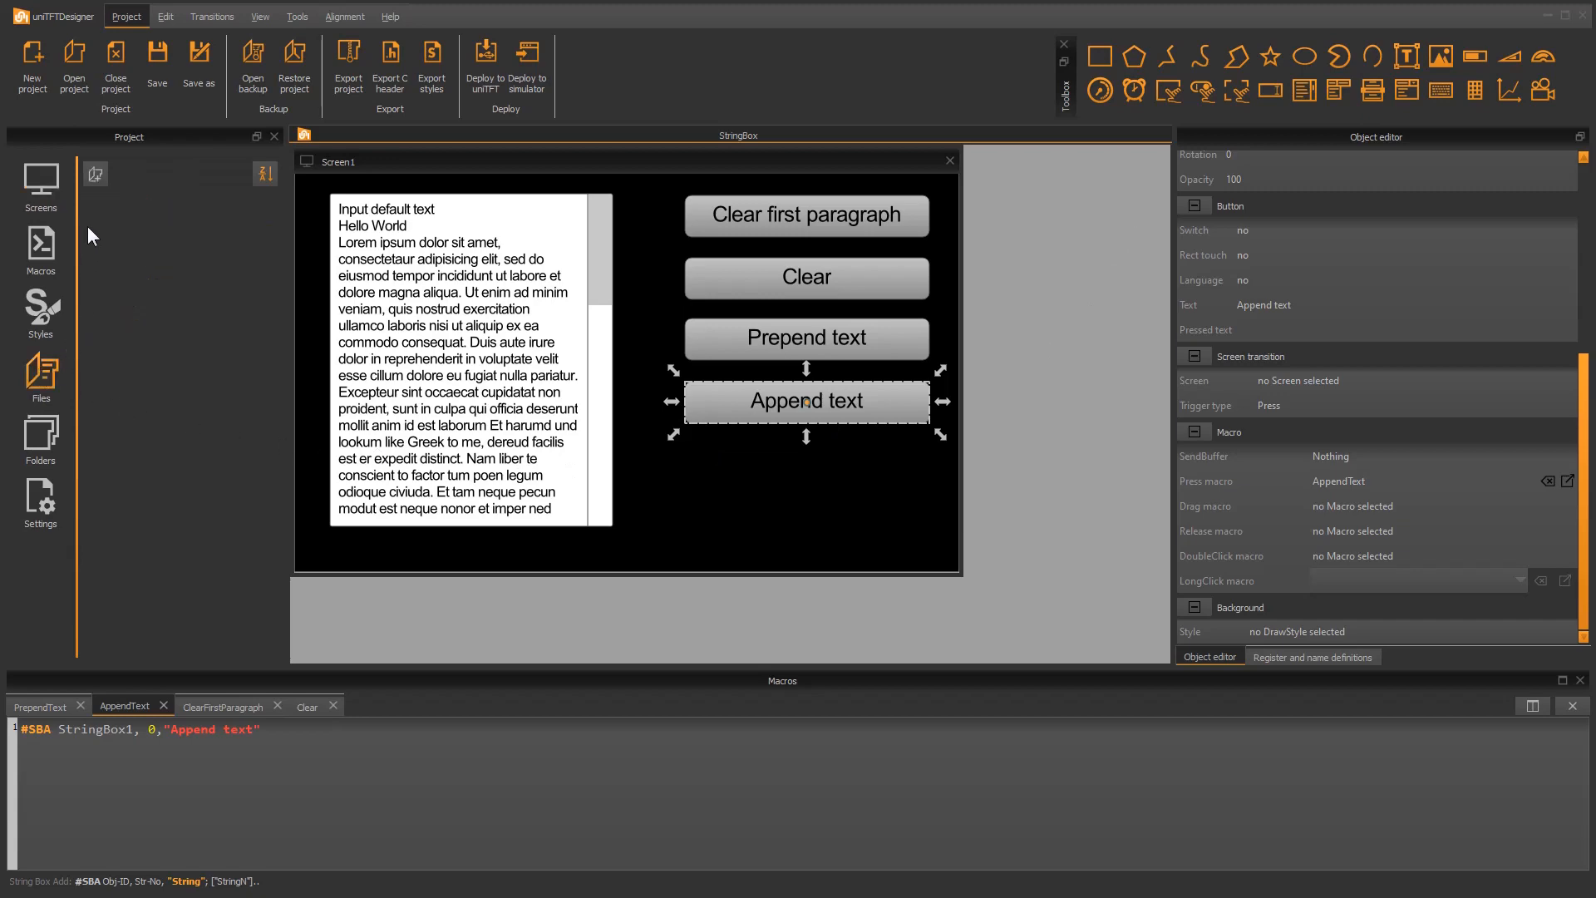
{"action": "left_click", "coordinate": [95, 174]}
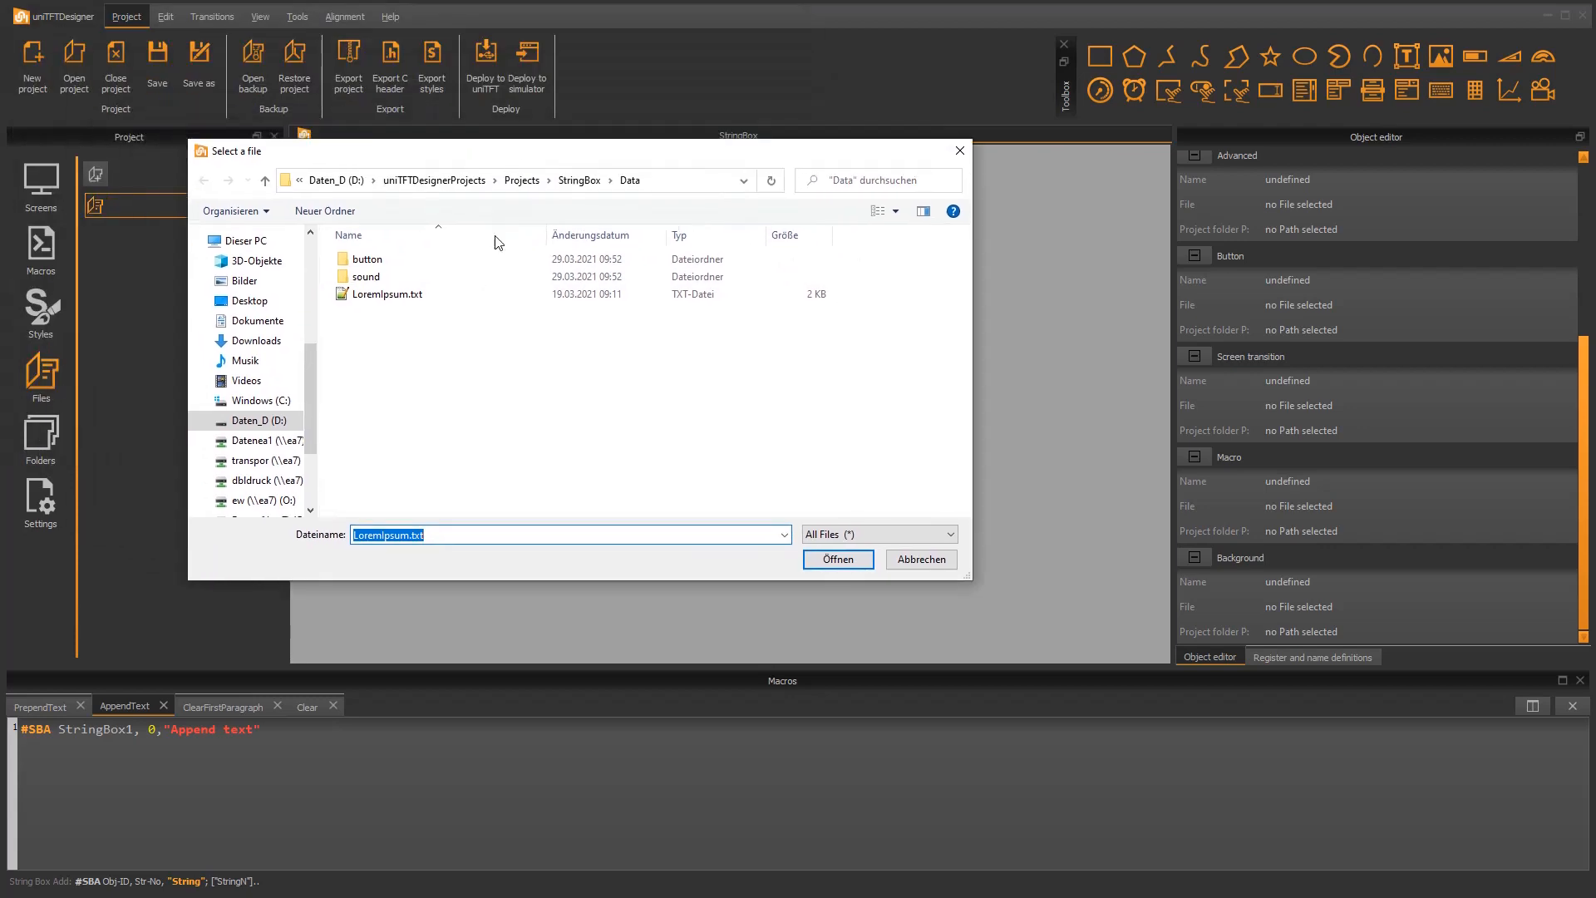
{"action": "double_click", "coordinate": [409, 297]}
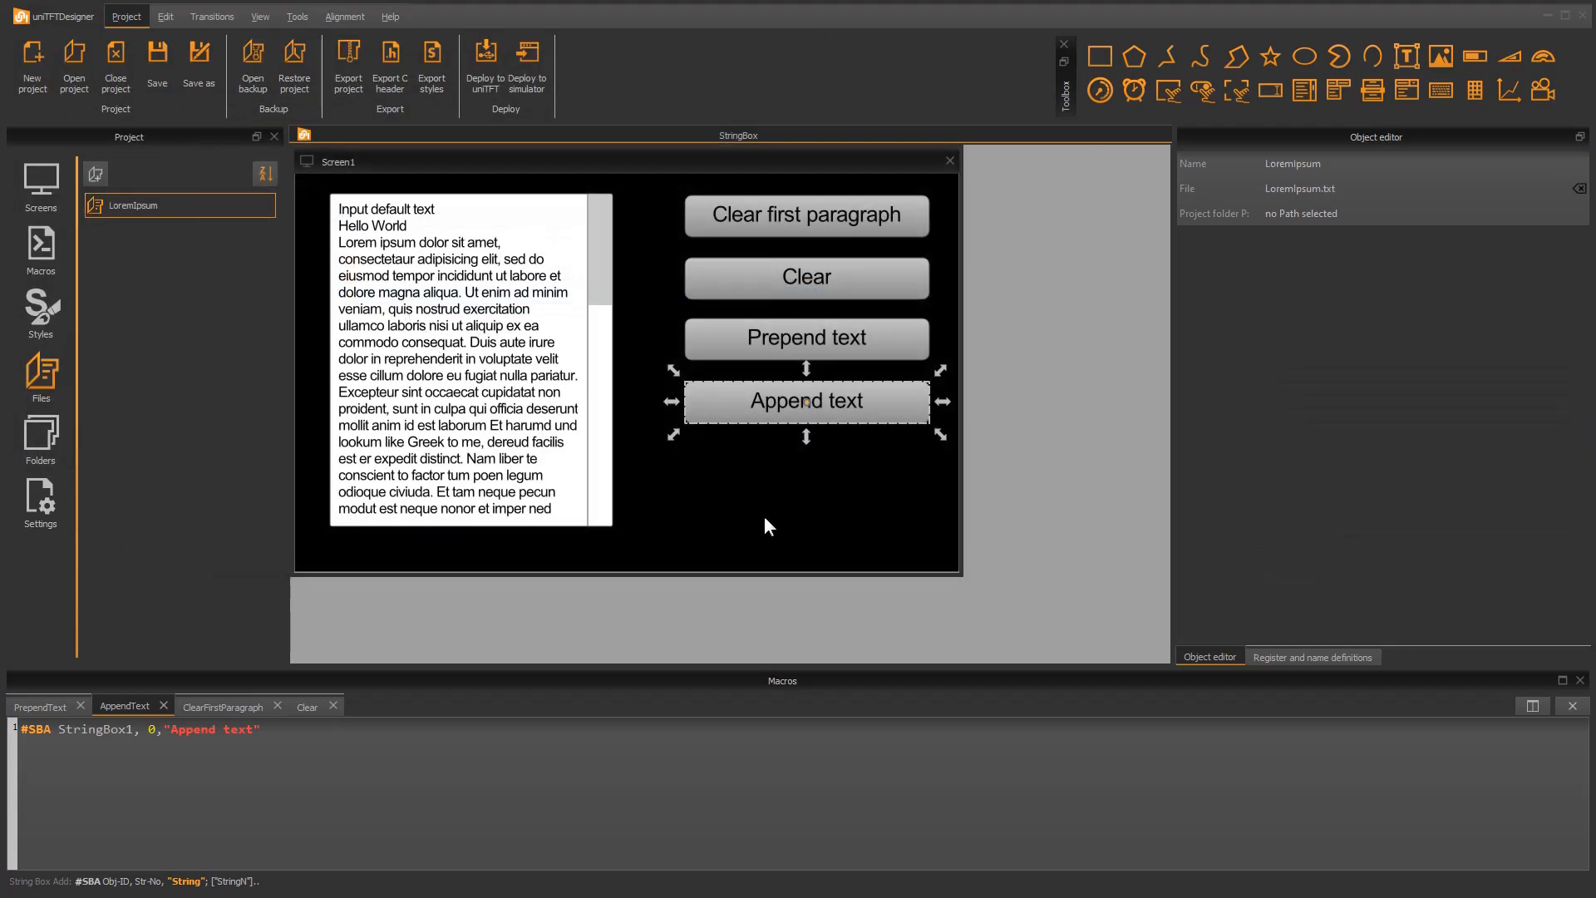
{"action": "left_click", "coordinate": [1312, 213]}
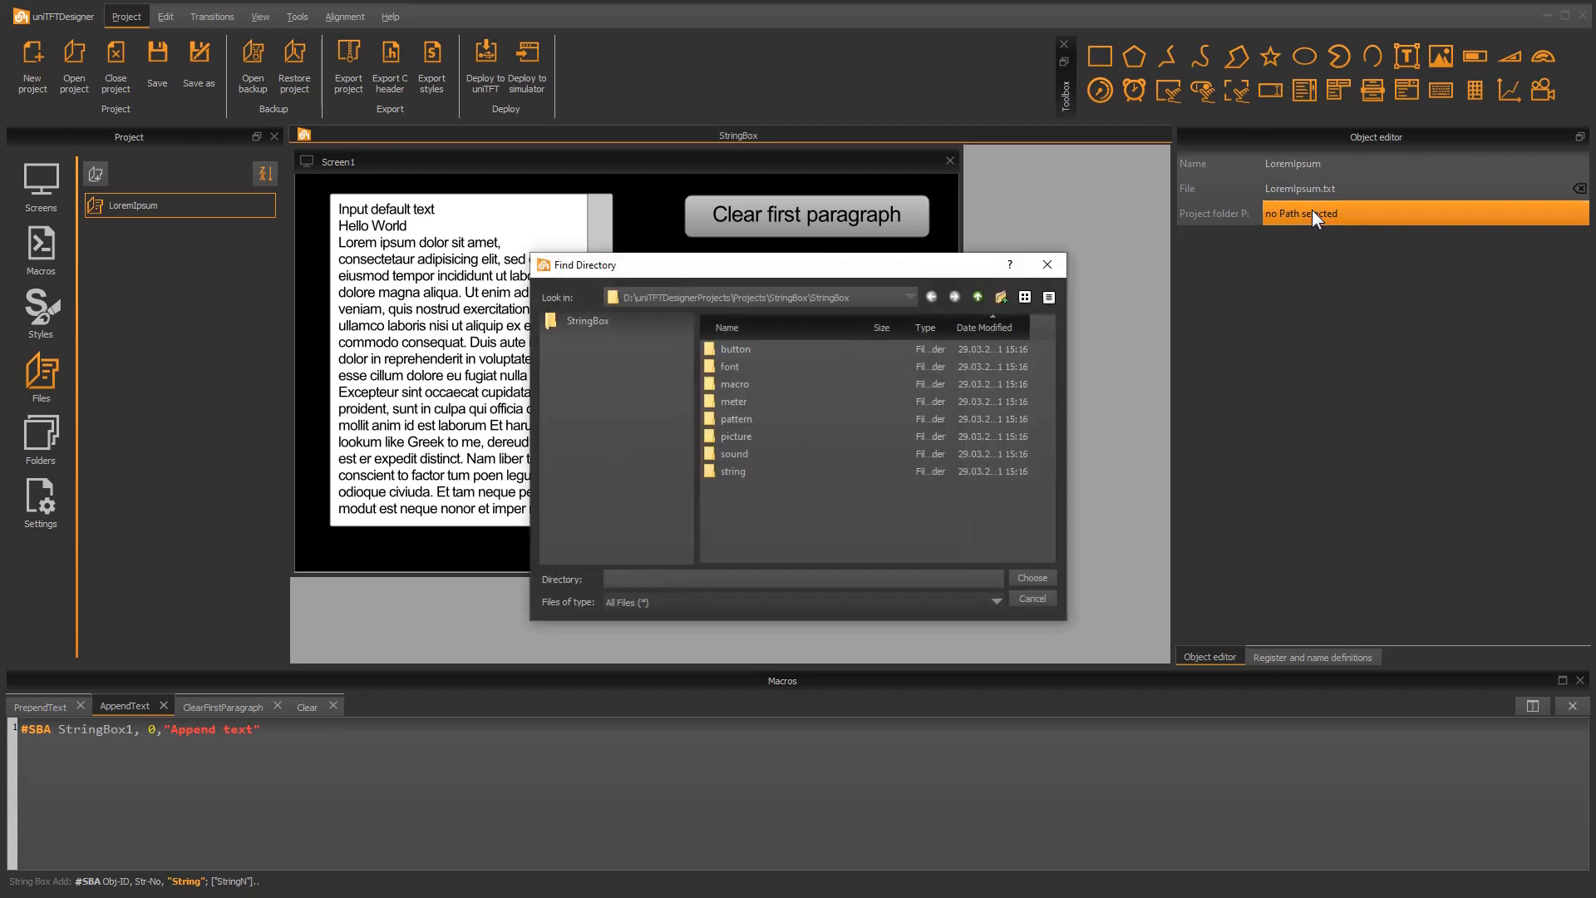
{"action": "left_click", "coordinate": [751, 472]}
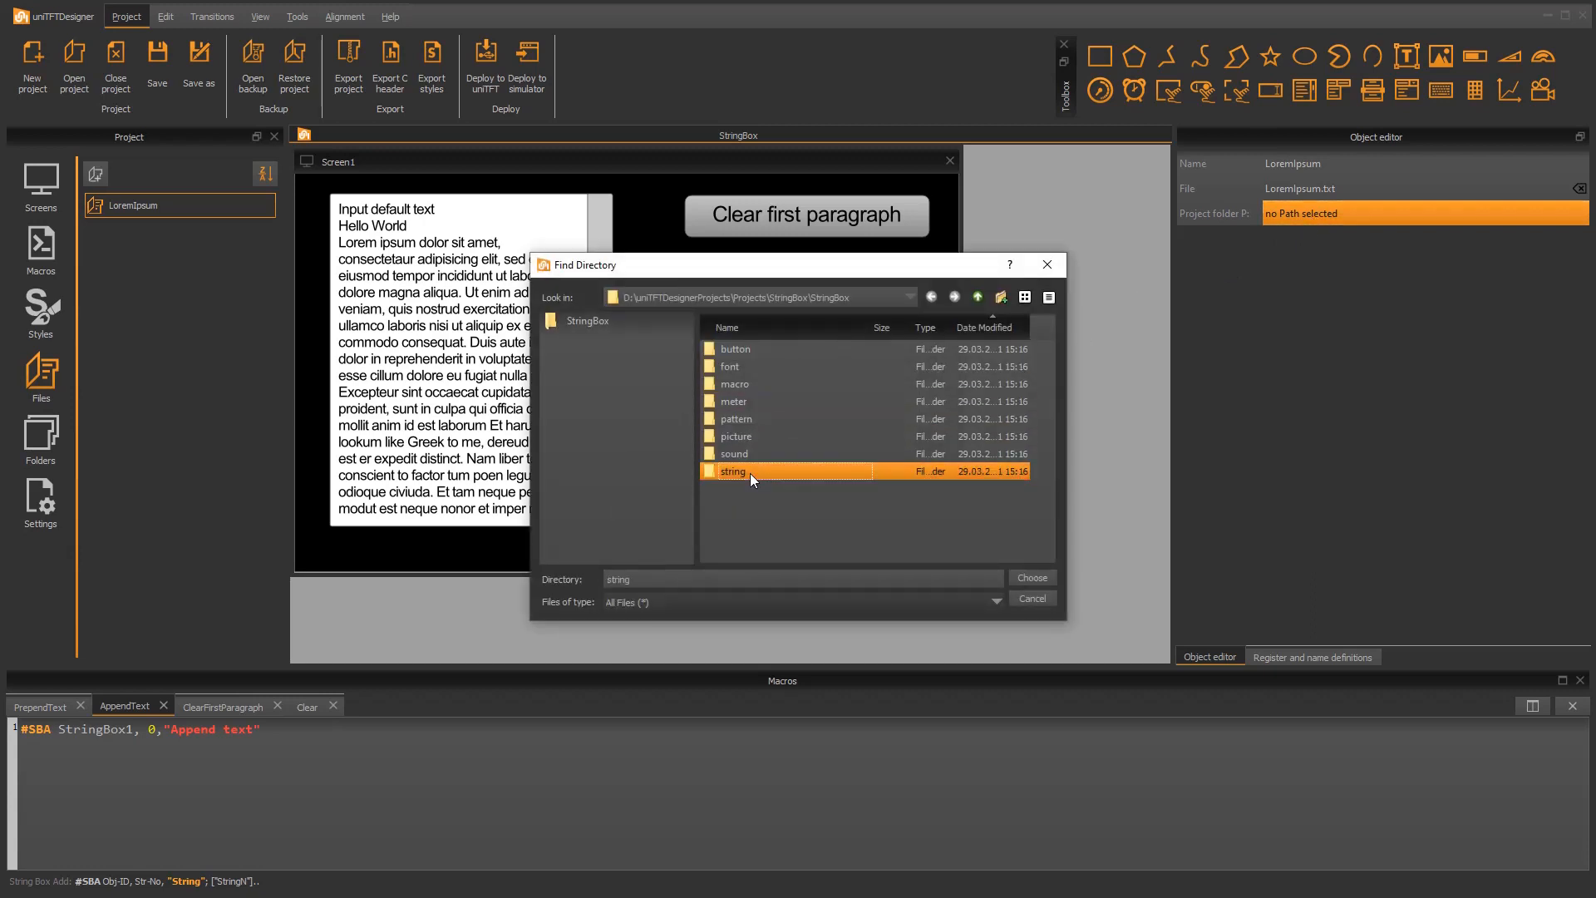
{"action": "double_click", "coordinate": [750, 472]}
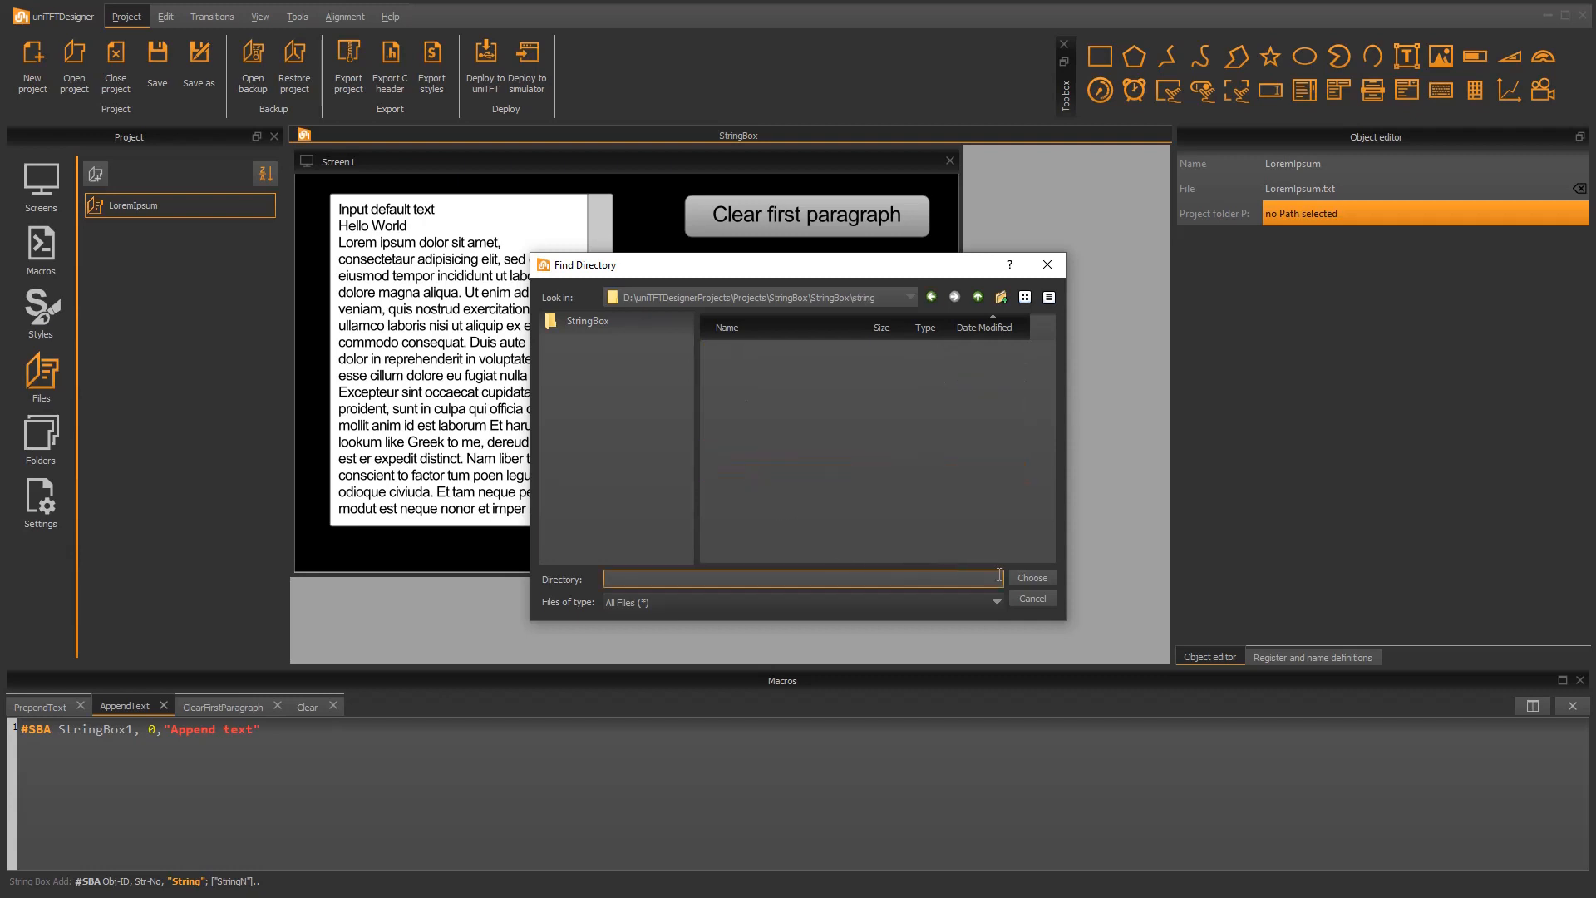
{"action": "left_click", "coordinate": [1043, 577]}
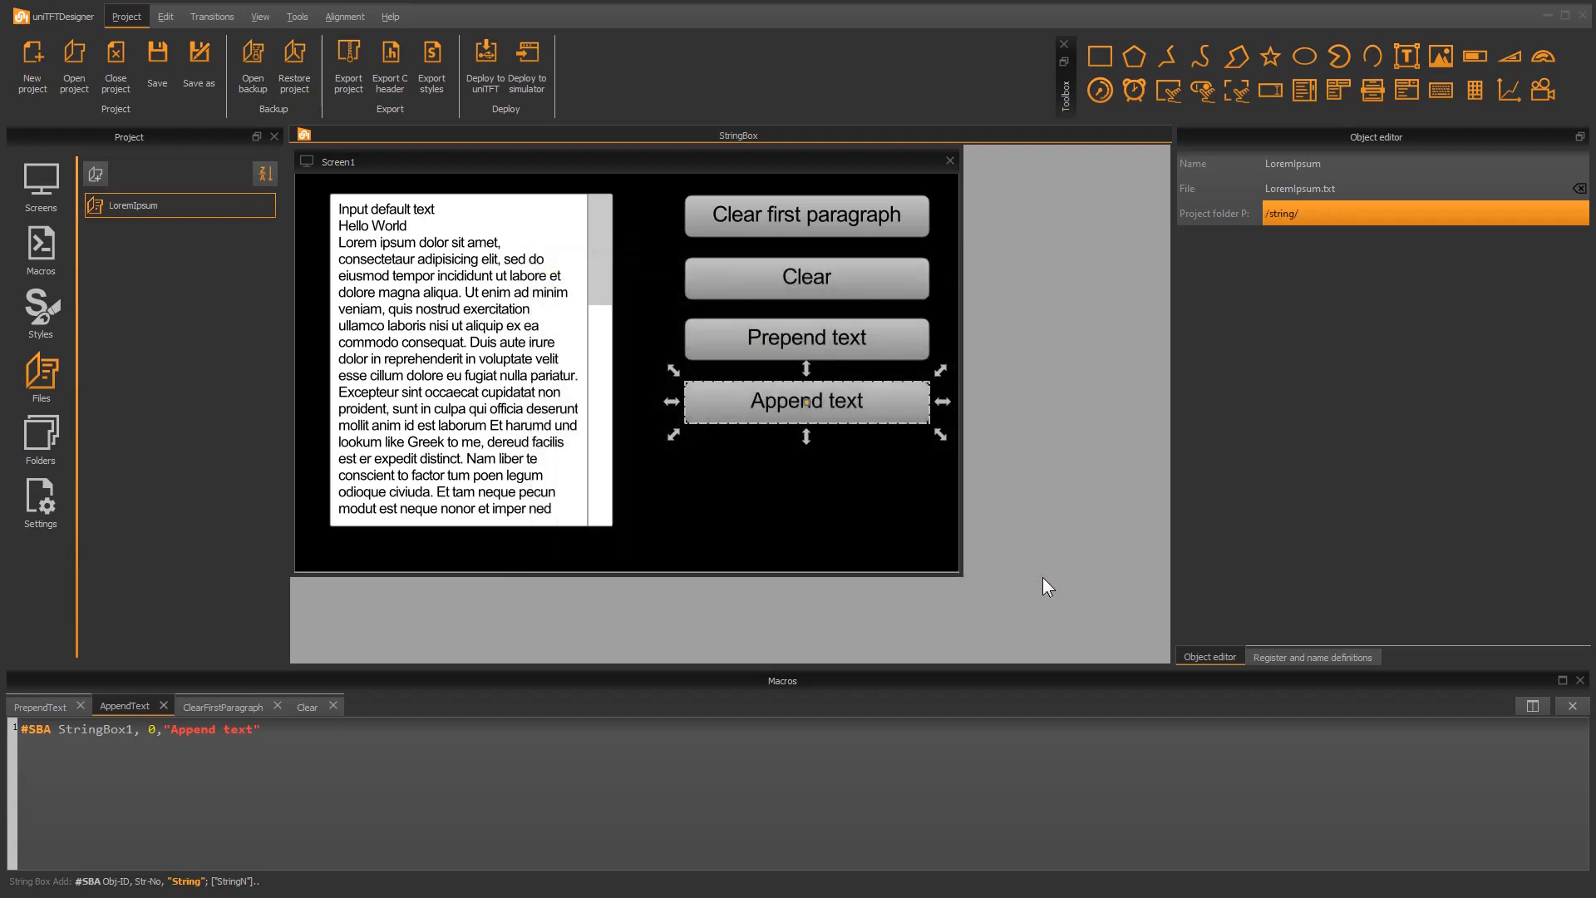
Duplicate the Append text button below the original and label the copy "Append file"
{"action": "left_click", "coordinate": [850, 428]}
{"action": "left_click_drag", "start_coordinate": [859, 403], "coordinate": [858, 472]}
{"action": "double_click", "coordinate": [826, 477]}
{"action": "left_click_drag", "start_coordinate": [748, 407], "coordinate": [434, 353]}
{"action": "type", "text": "Append file"}
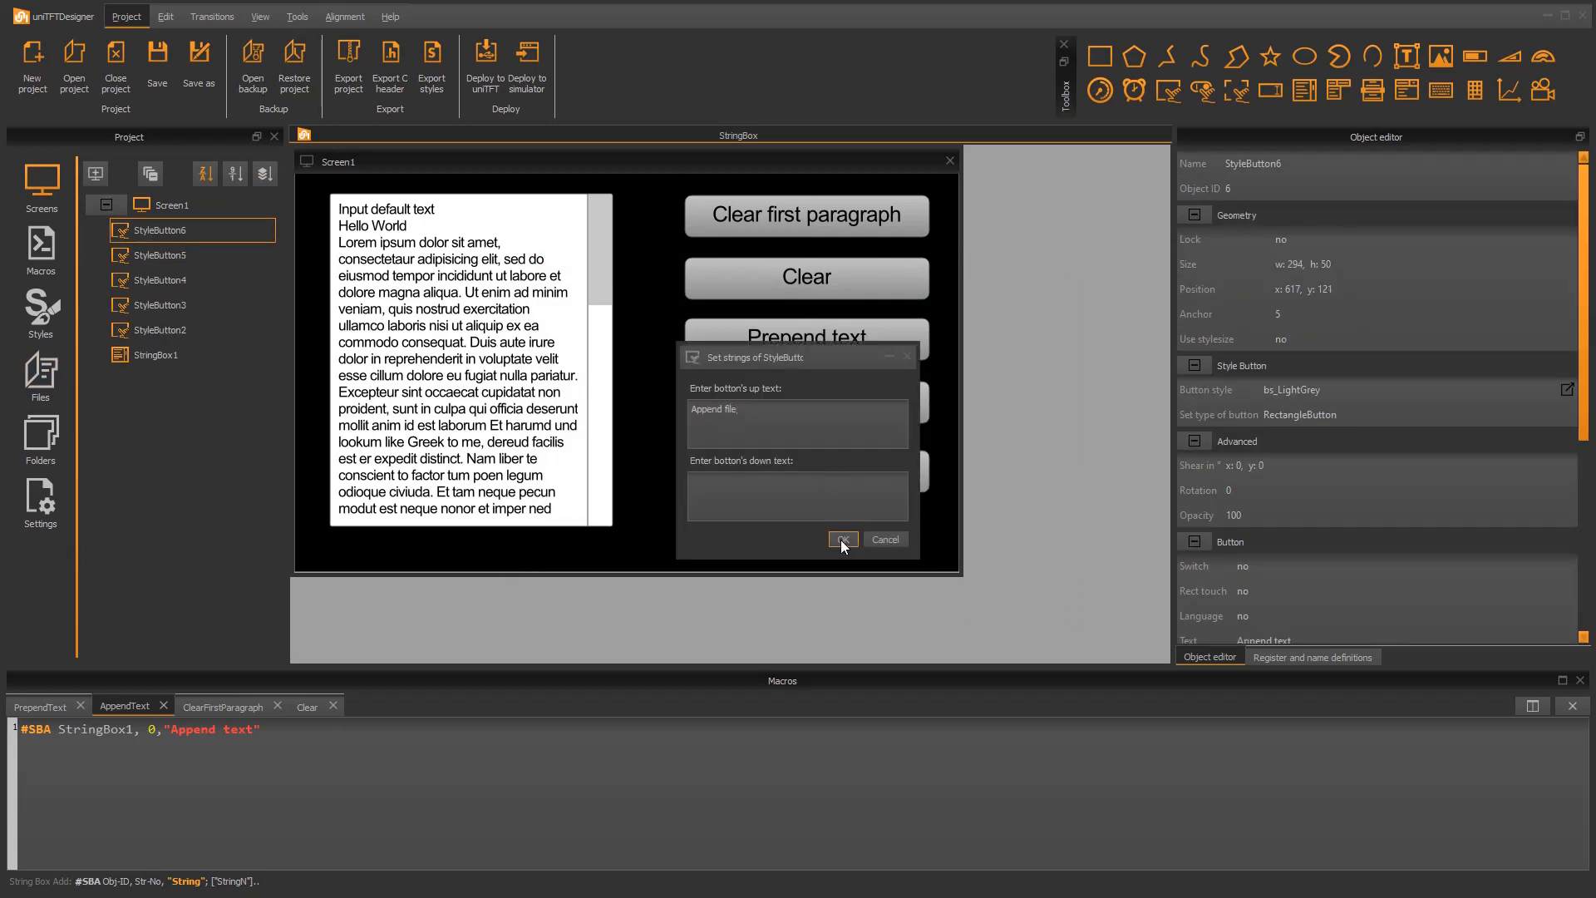
{"action": "left_click", "coordinate": [842, 542]}
Create a macro named AppendFile and assign it as the press macro of the Append file button
{"action": "left_click", "coordinate": [40, 265]}
{"action": "left_click", "coordinate": [96, 173]}
{"action": "type", "text": "AppendFile"}
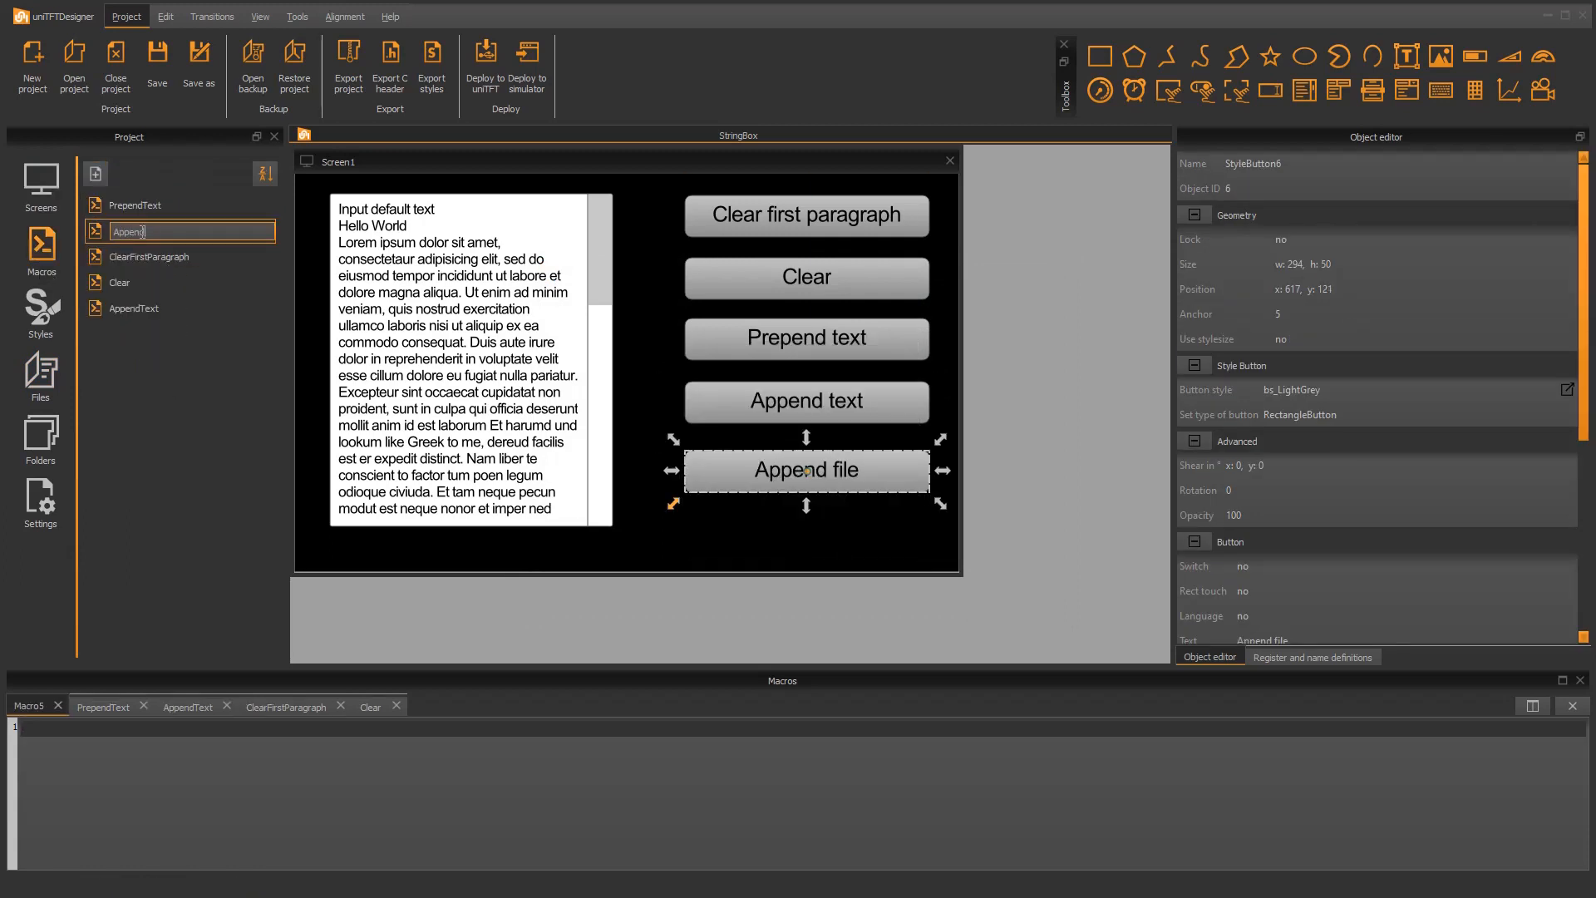
{"action": "key", "text": "Return"}
{"action": "left_click_drag", "start_coordinate": [1587, 285], "coordinate": [1586, 478]}
{"action": "left_click", "coordinate": [1446, 481]}
{"action": "left_click", "coordinate": [1434, 509]}
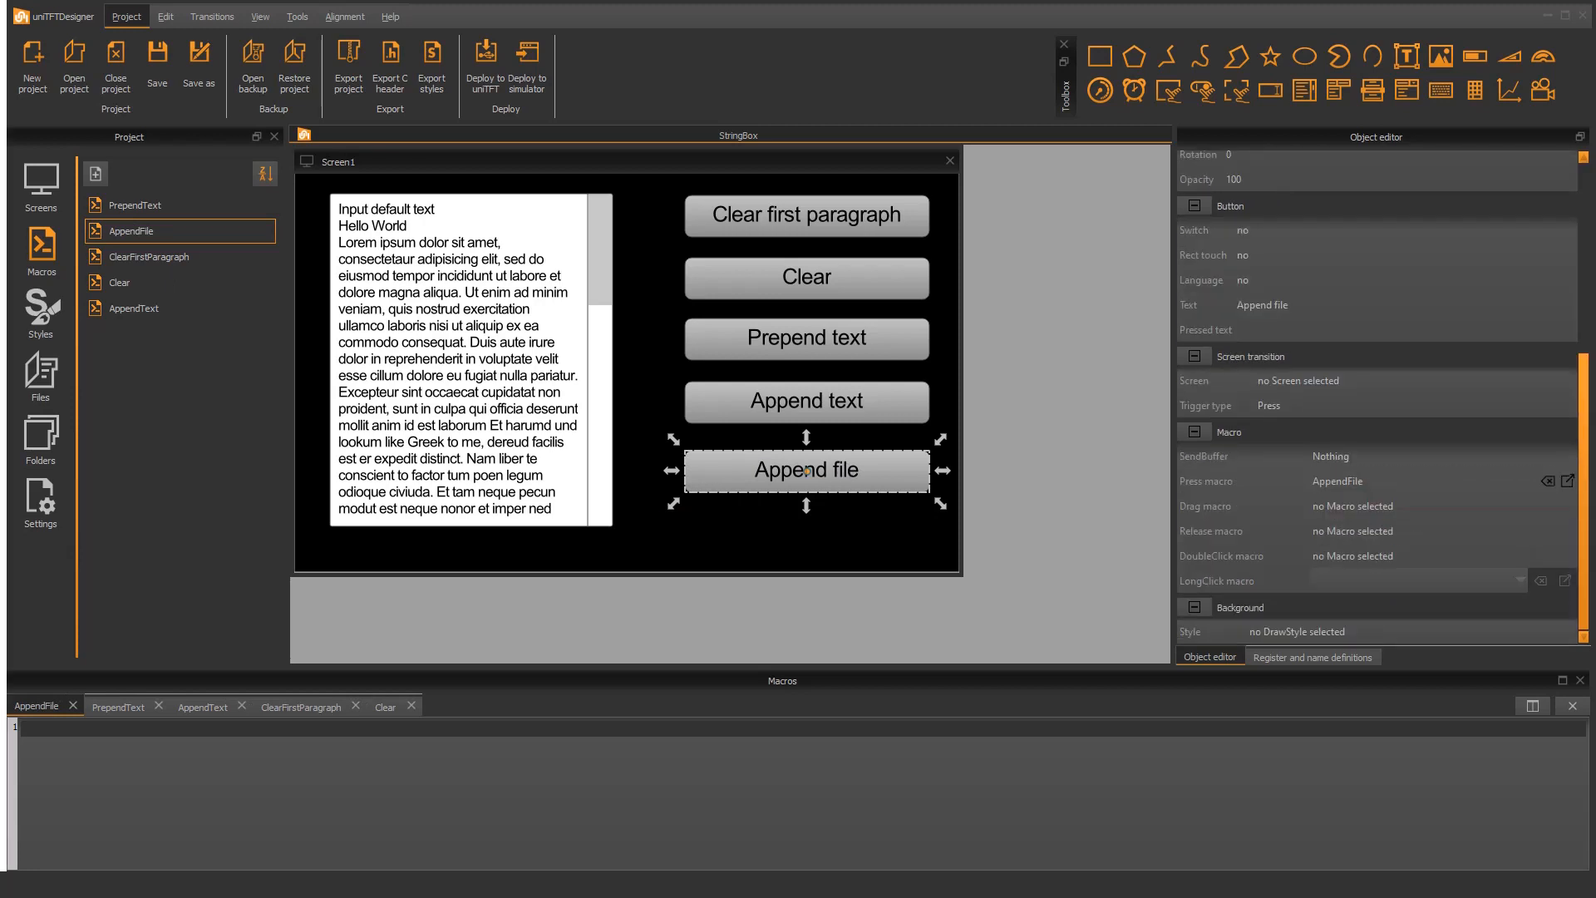
Write the command #SBF StringBox1, 0 in the AppendFile macro, followed by the path of the LoremIpsum text file
{"action": "left_click", "coordinate": [62, 728]}
{"action": "type", "text": "#SBF"}
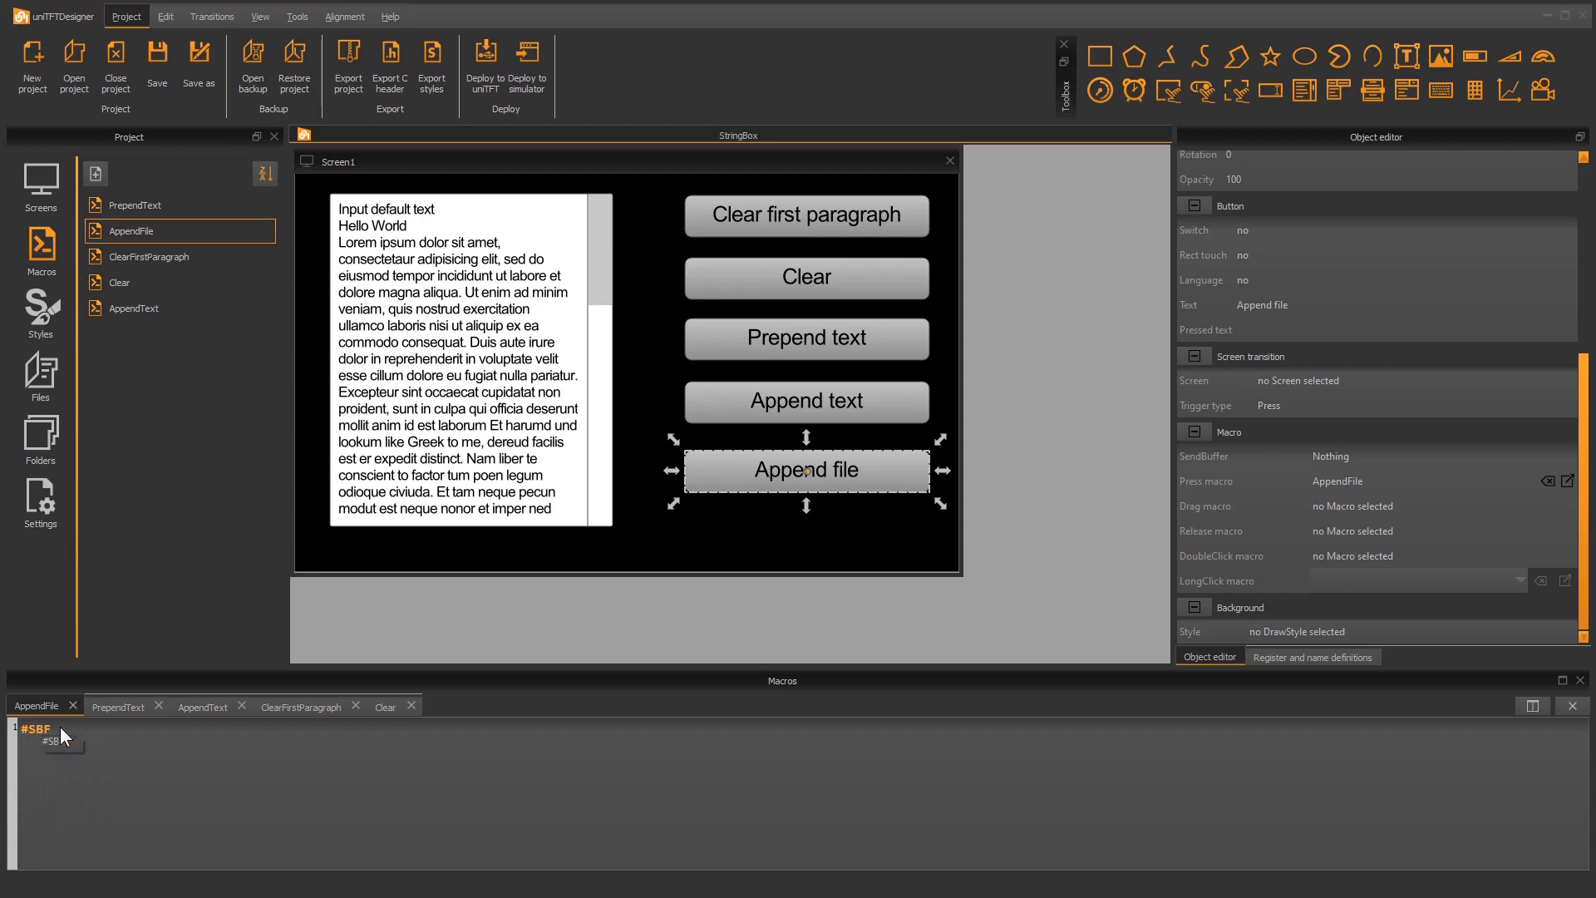
{"action": "key", "text": "Down"}
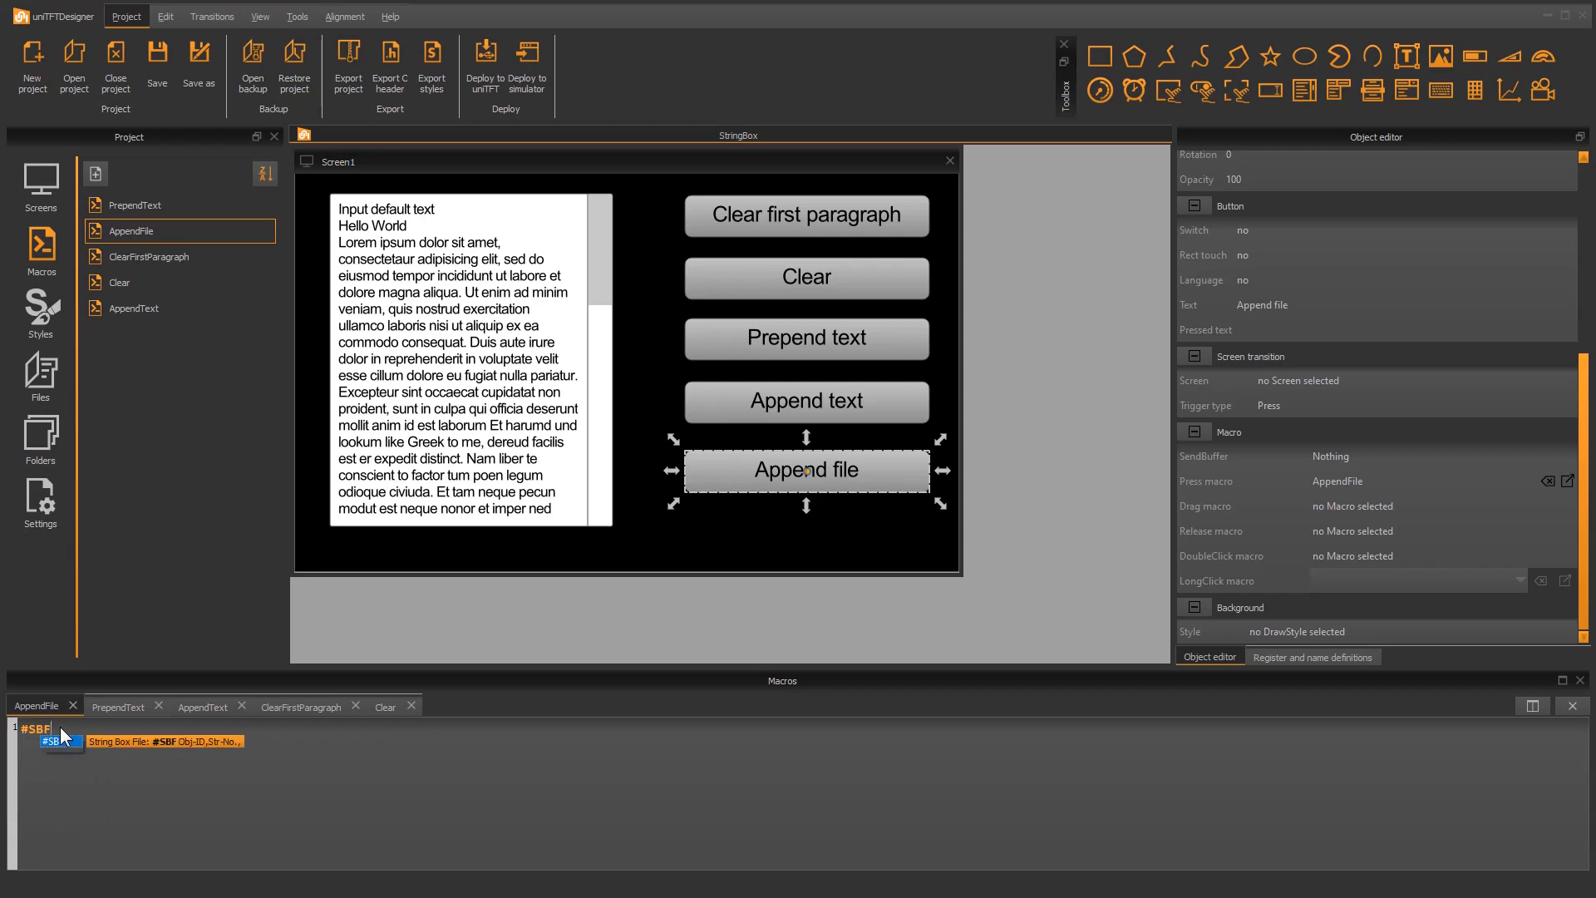
{"action": "key", "text": "Return"}
{"action": "key", "text": "Down"}
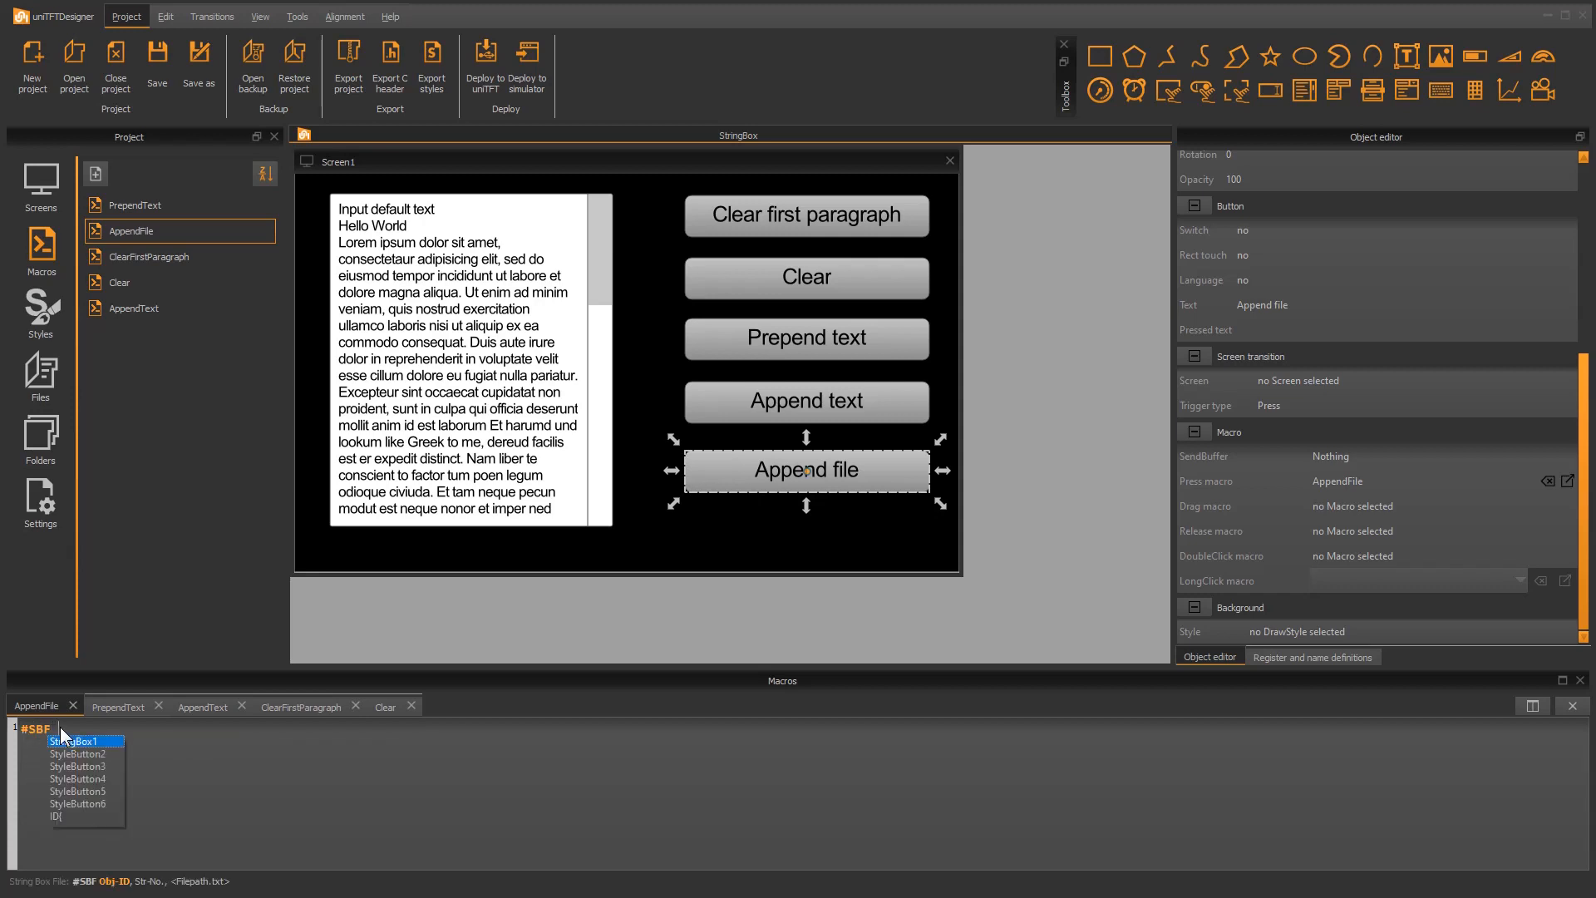
{"action": "key", "text": "Return"}
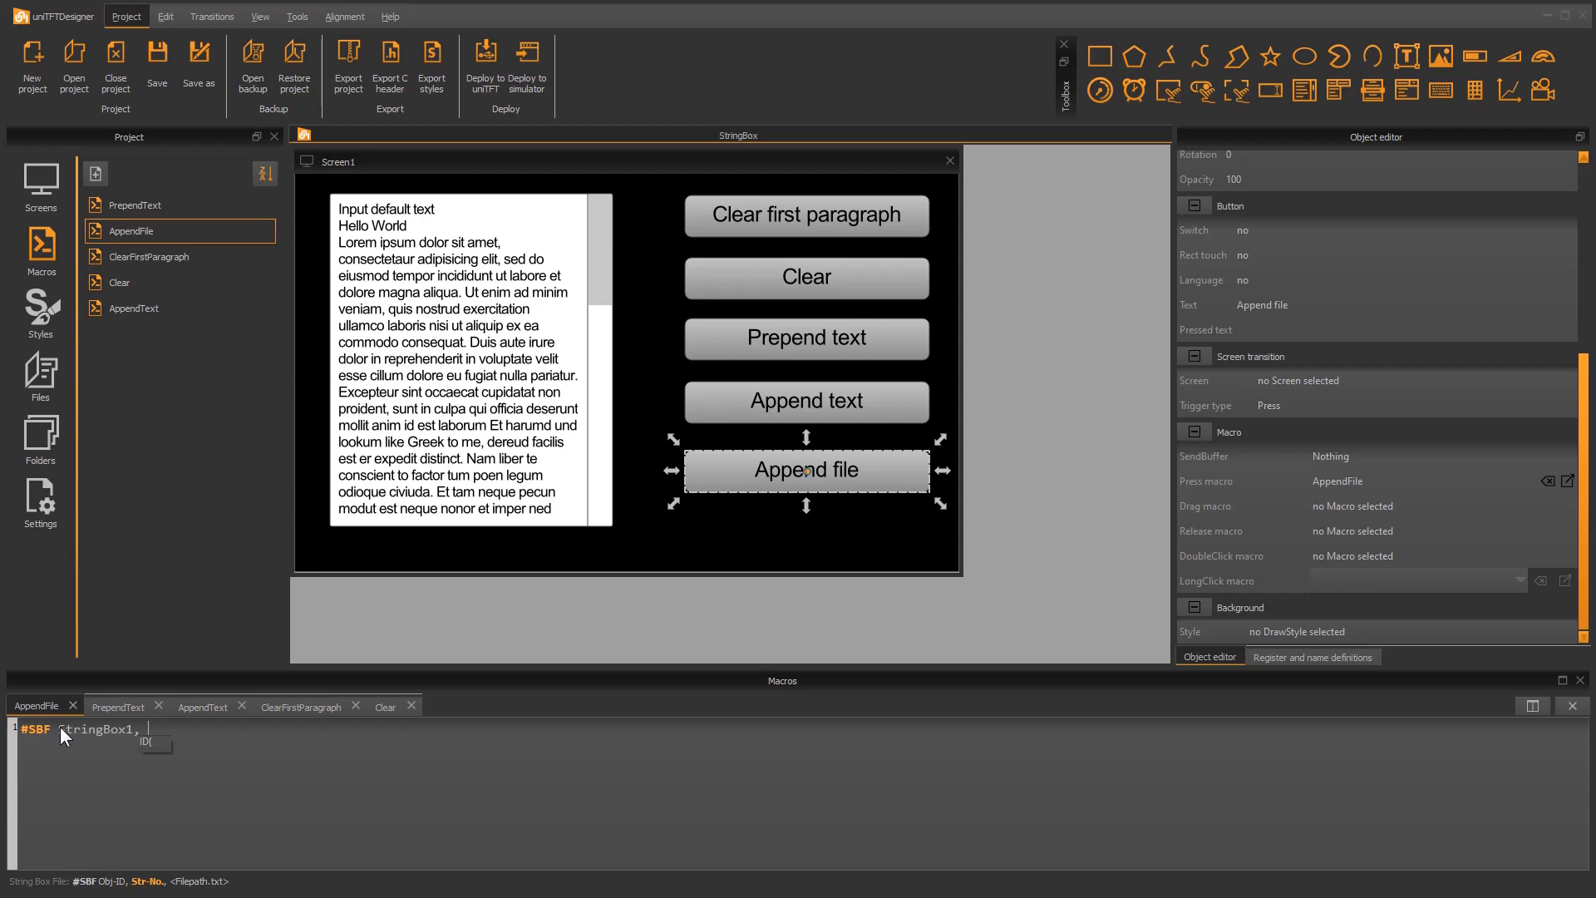
{"action": "type", "text": "0,<P:string/LoremIpsum.txt"}
{"action": "type", "text": ">"}
Deploy the project to the simulator and test the Clear and Append file buttons
{"action": "left_click", "coordinate": [535, 54]}
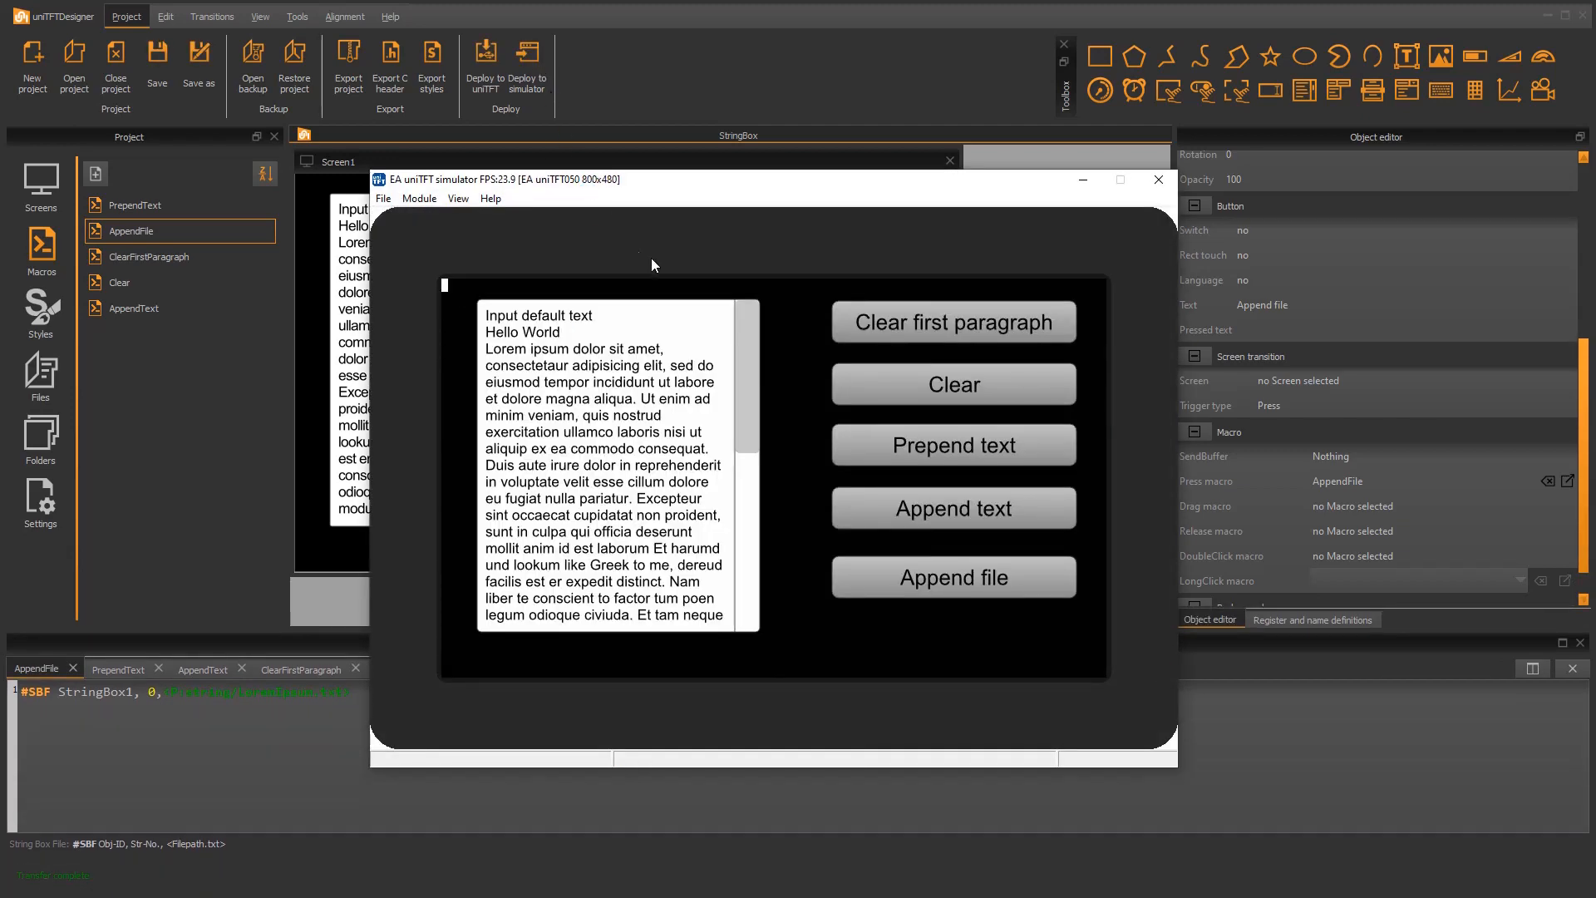
{"action": "left_click", "coordinate": [930, 398]}
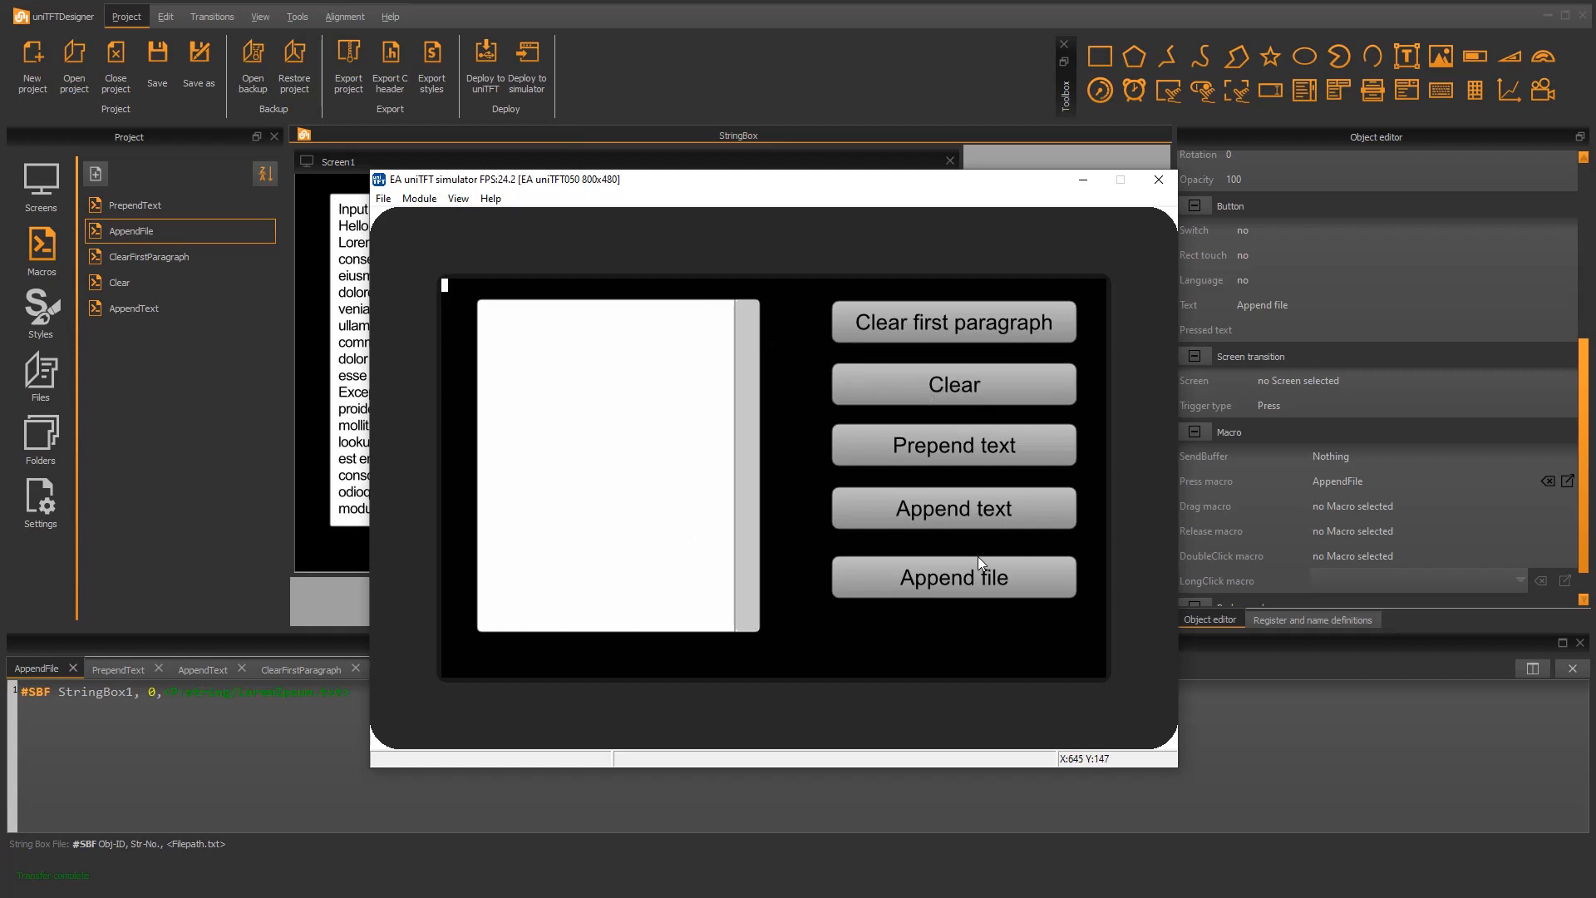
{"action": "left_click", "coordinate": [977, 582]}
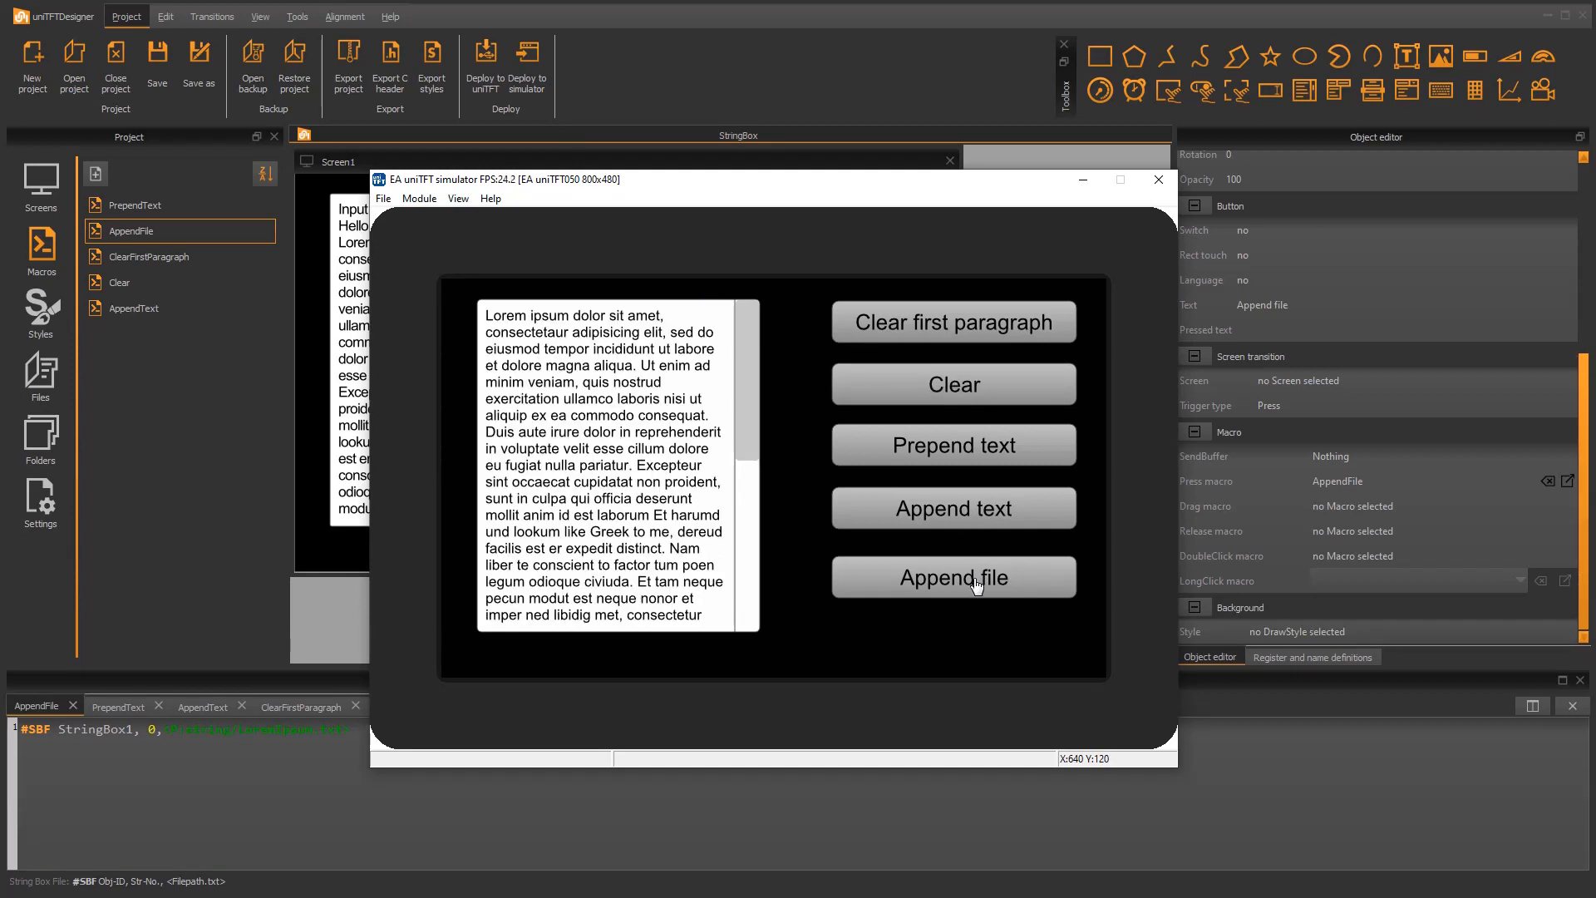